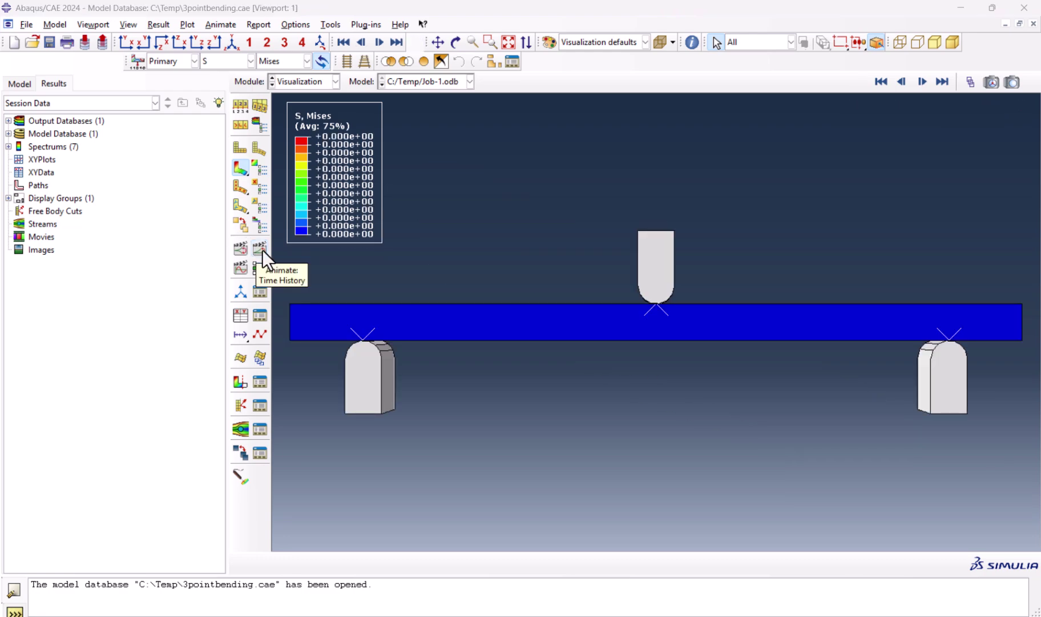
Animate the solved beam's von Mises stress results as a time history
left_click(259, 248)
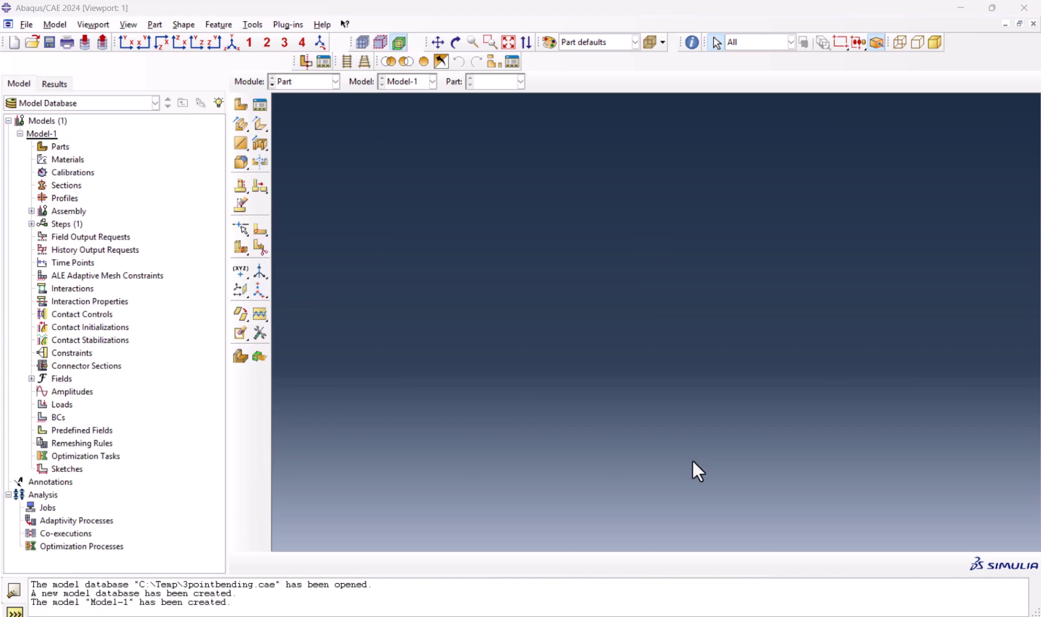
Bring up the ASTM D7264 PDF to view the Fig. 1 Procedure A loading diagram
left_click(643, 615)
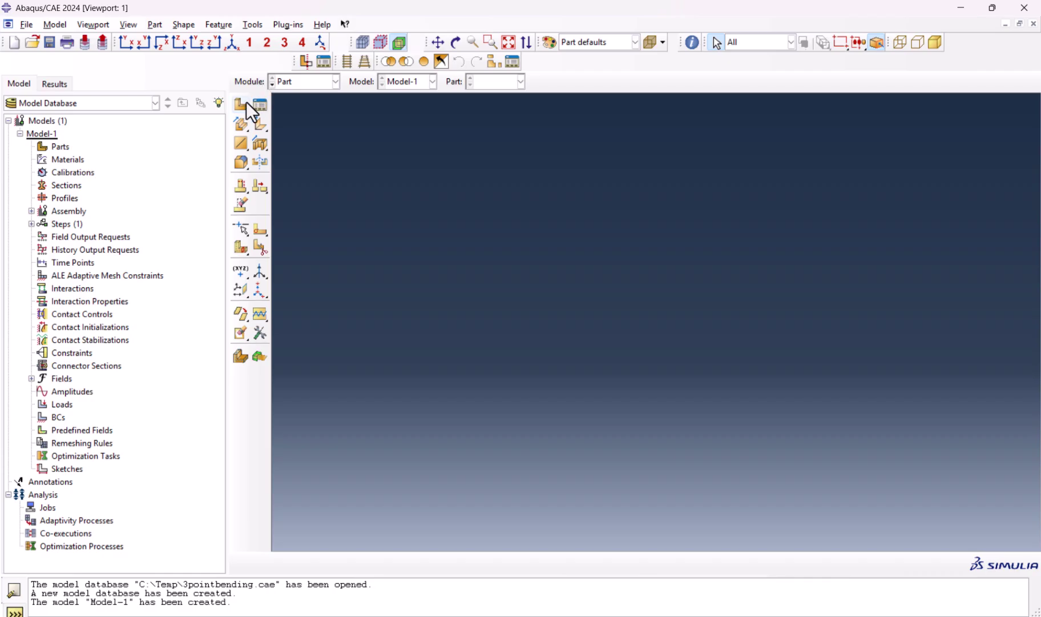
Start a part named Beam and sketch a rectangle for its profile
left_click(242, 104)
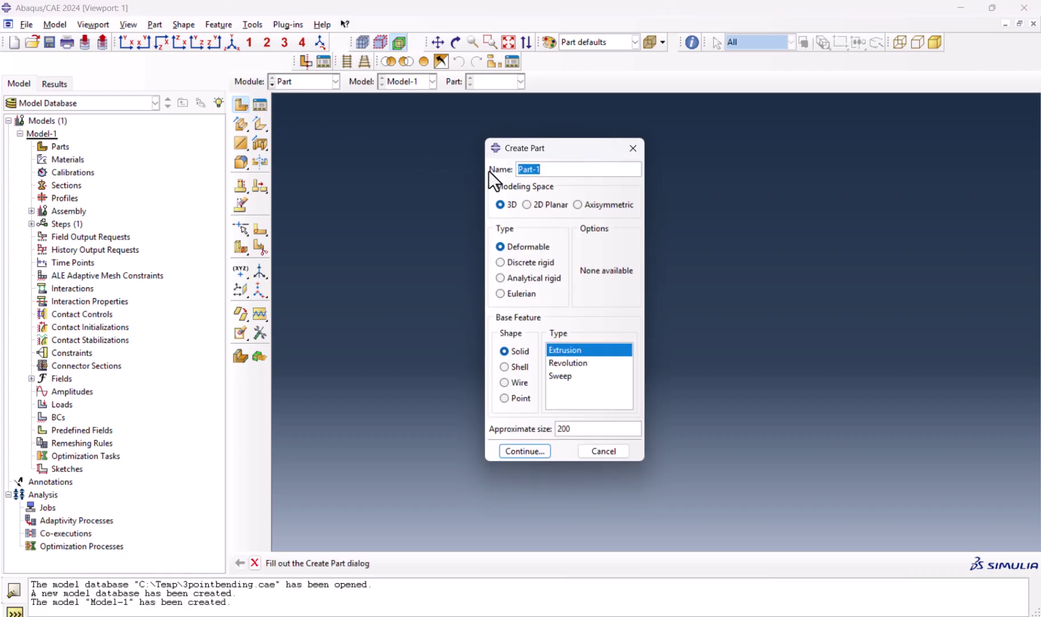
type("Beam")
left_click(541, 444)
left_click(260, 125)
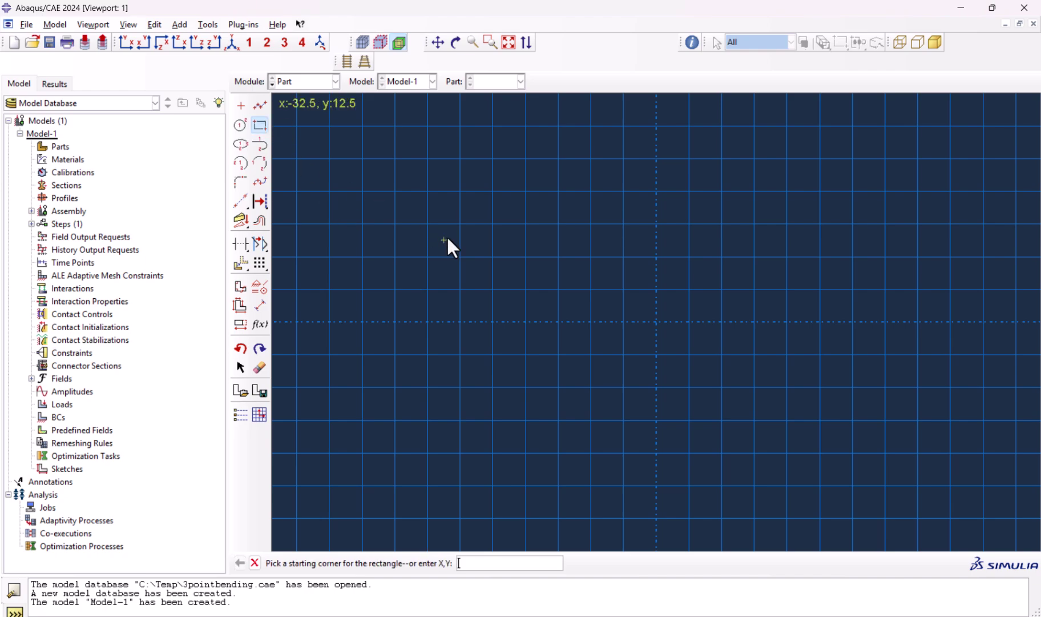
left_click(460, 223)
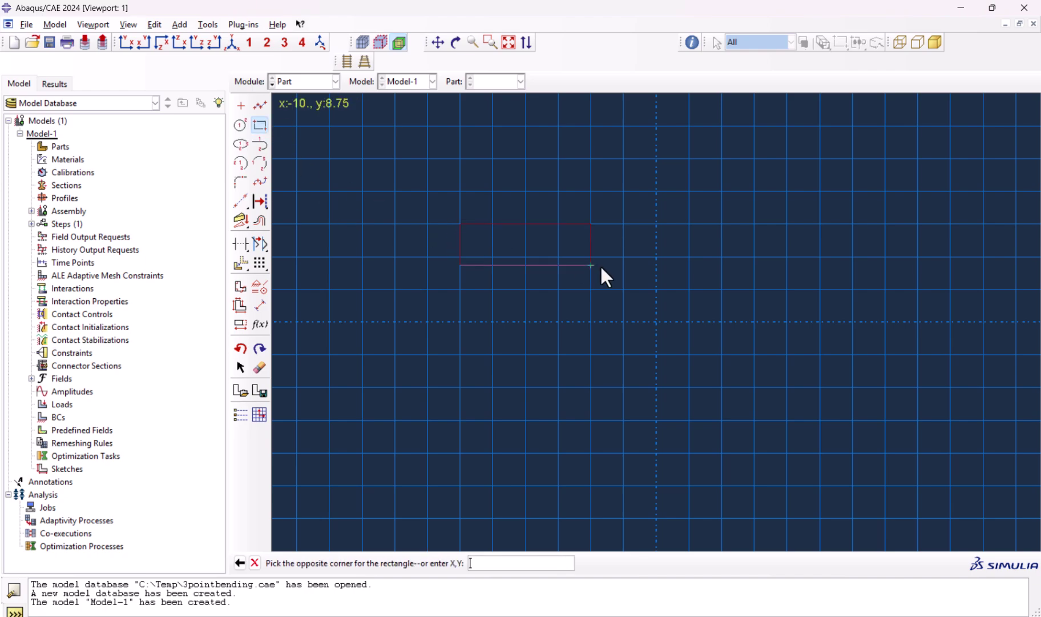
left_click(689, 289)
Dimension the rectangle 4 high and 80 wide
left_click(260, 305)
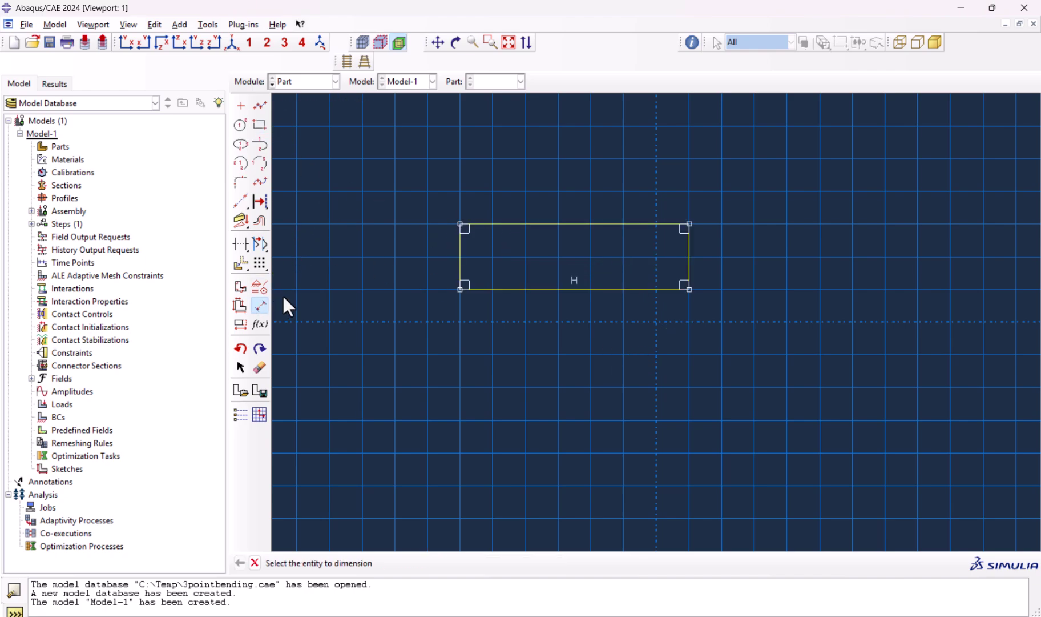
left_click(460, 252)
left_click(425, 248)
type("4")
key("Return")
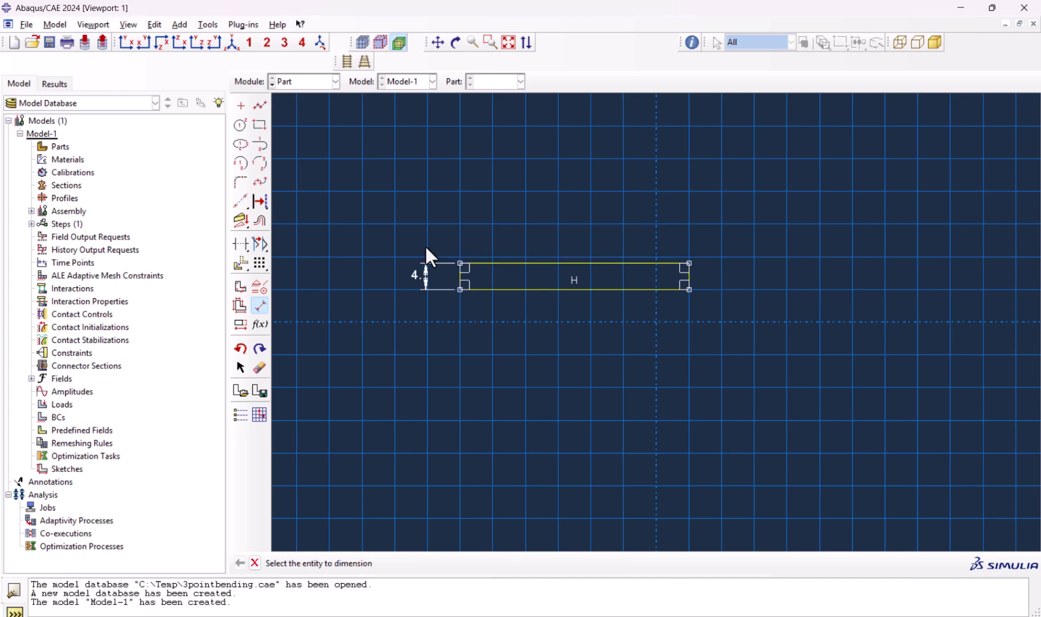
left_click(553, 263)
left_click(549, 217)
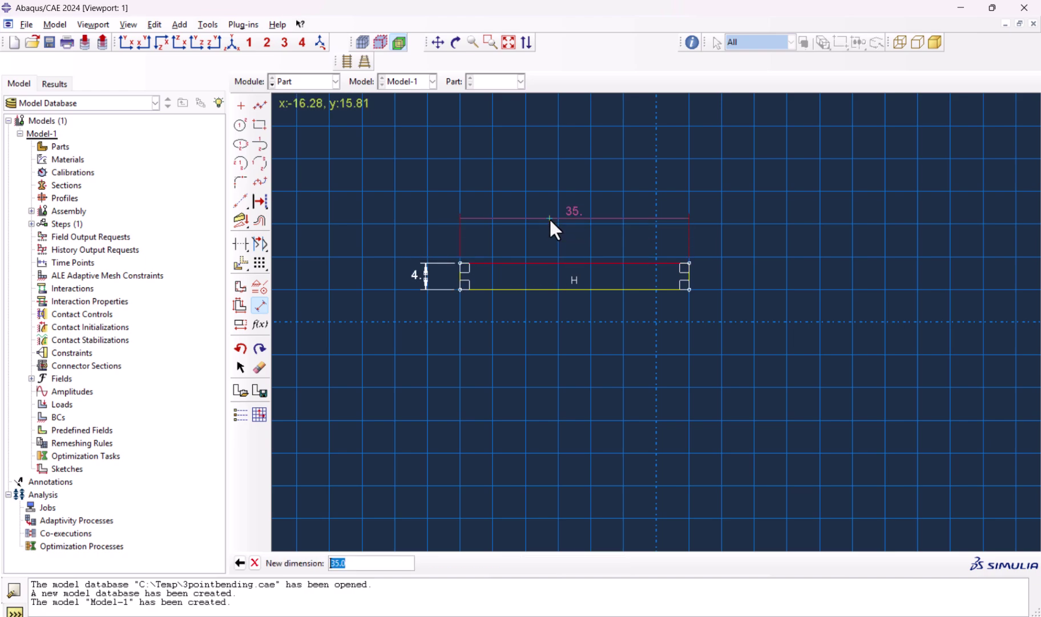
type("80")
key("Return")
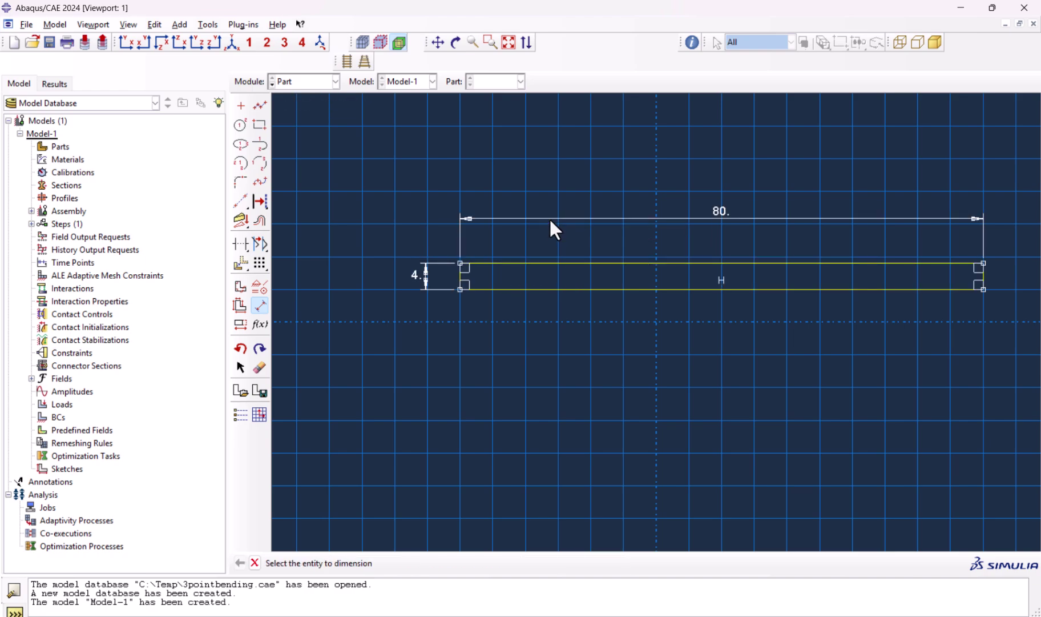
middle_click(499, 339)
Finish the sketch and extrude the Beam profile to a depth of 8
middle_click(408, 263)
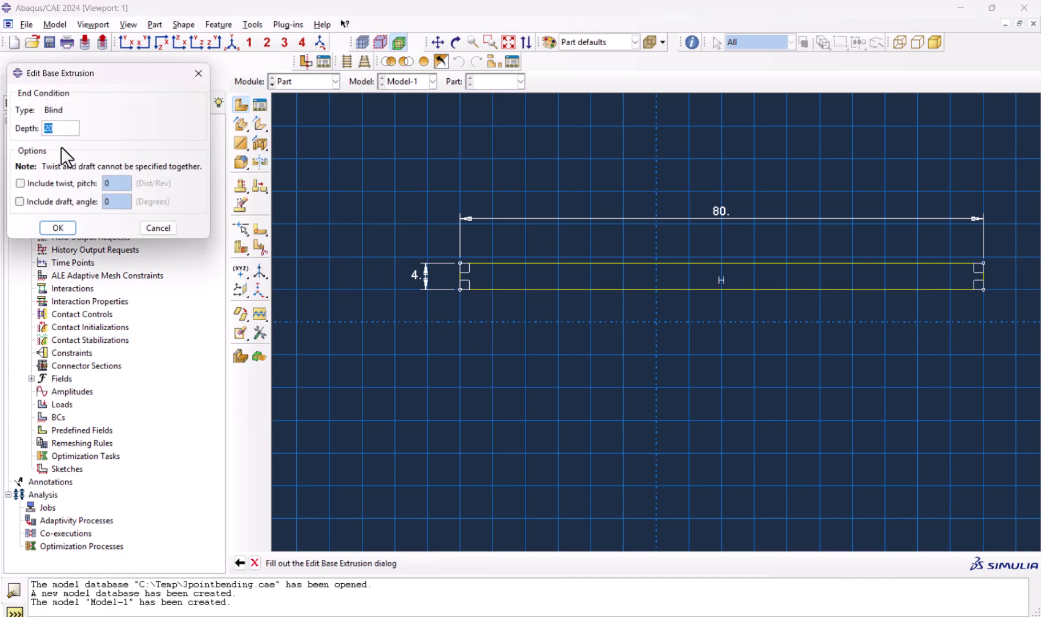
type("8")
left_click(67, 227)
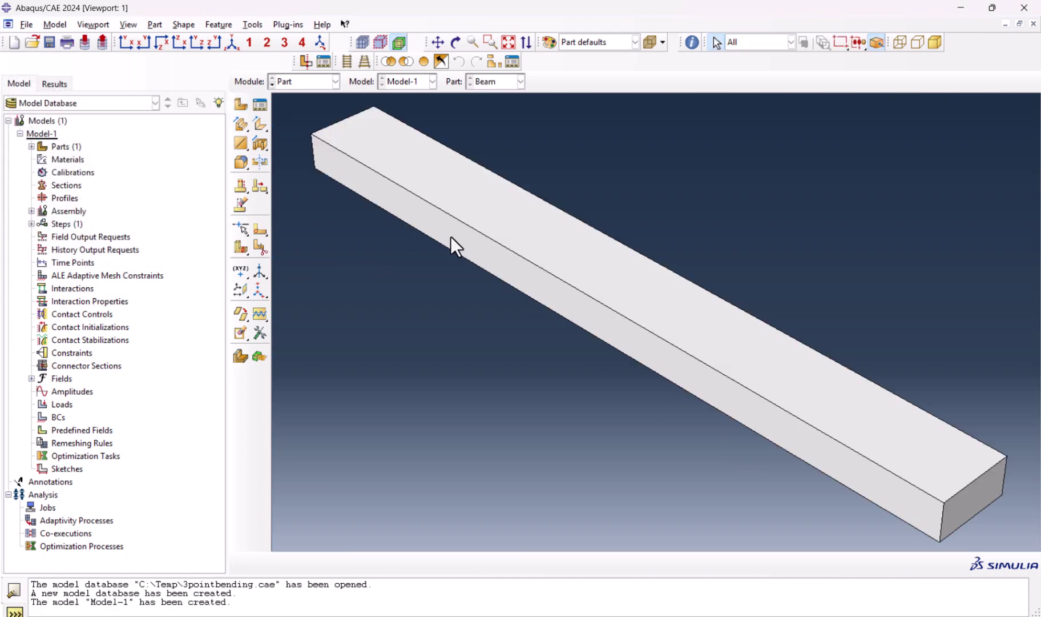
Start a discrete rigid part named supports/span and sketch a rectangle
left_click(240, 104)
left_click_drag(550, 151, 359, 151)
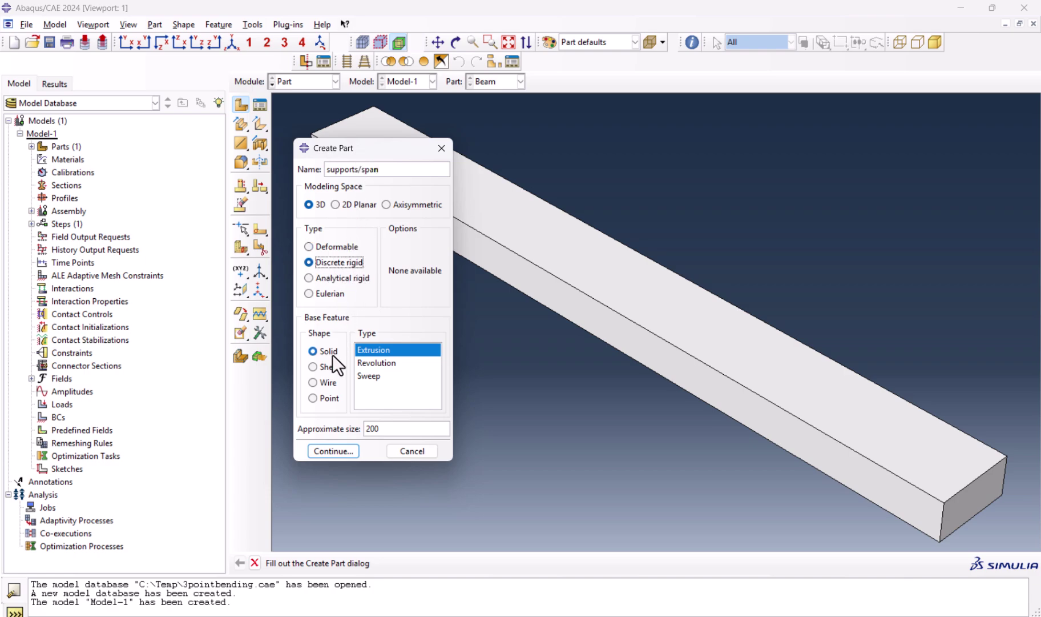
left_click(313, 450)
left_click(260, 125)
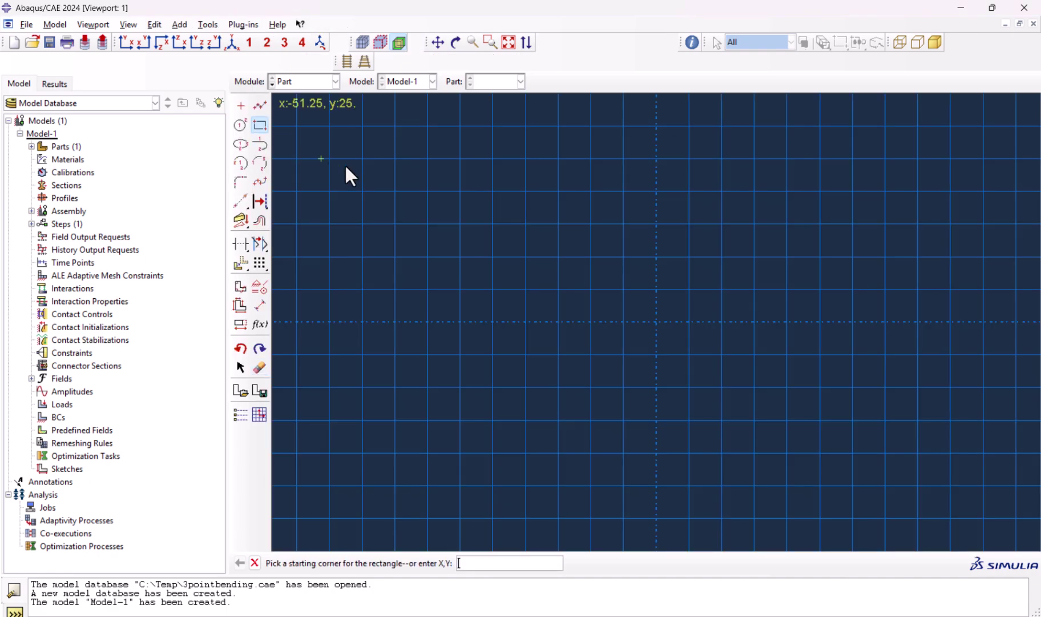
left_click(492, 159)
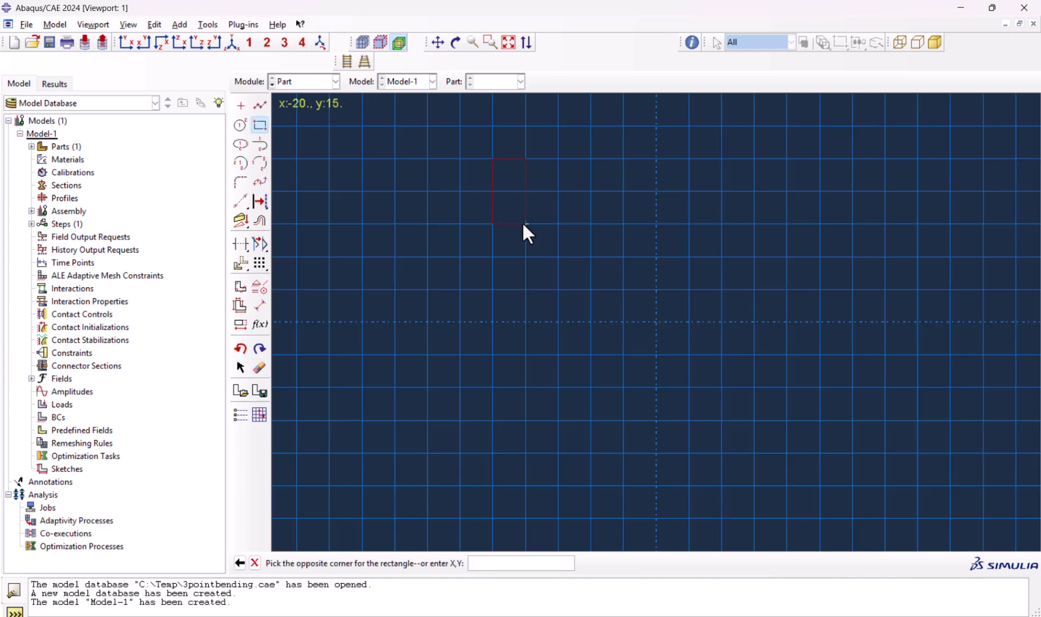
left_click(525, 223)
scroll(494, 244, "up", 2)
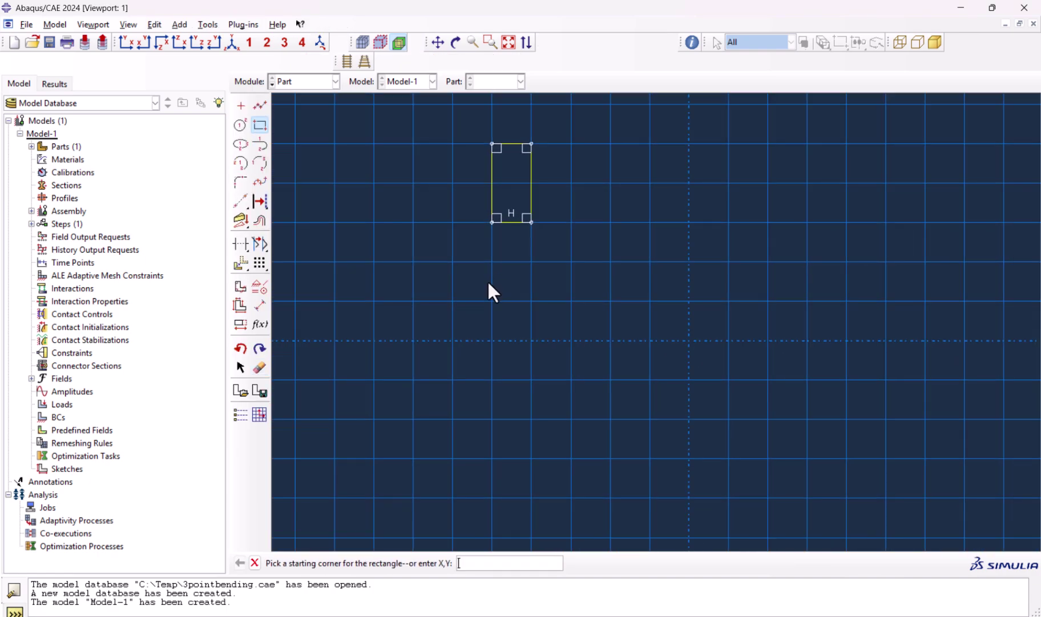
Dimension the support rectangle 4 wide and 6 tall
left_click(260, 305)
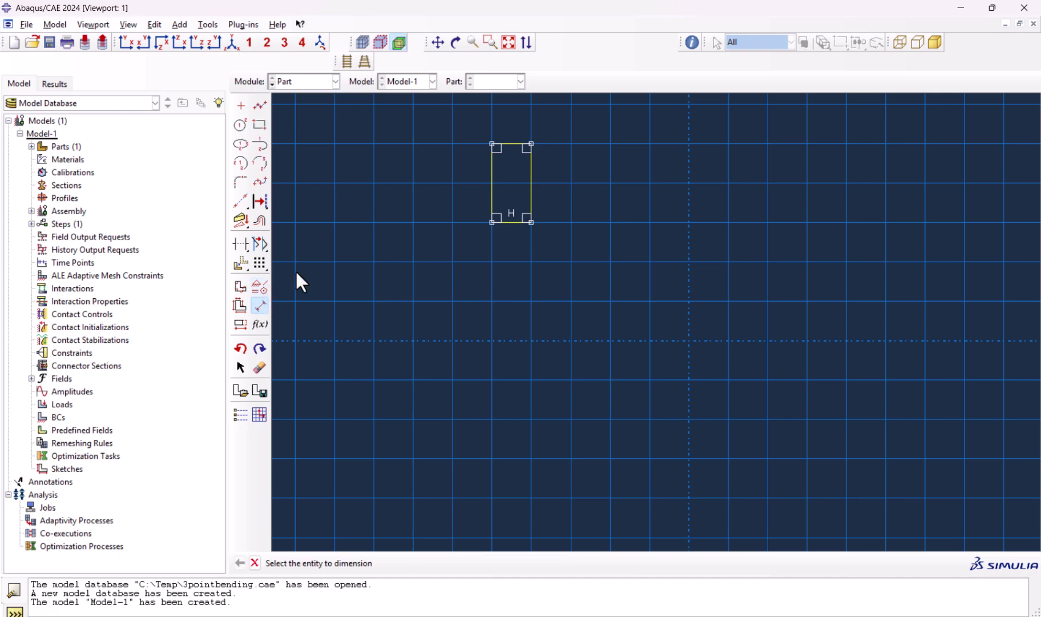
left_click(518, 144)
left_click(517, 122)
type("4")
key("Return")
left_click(501, 184)
left_click(469, 183)
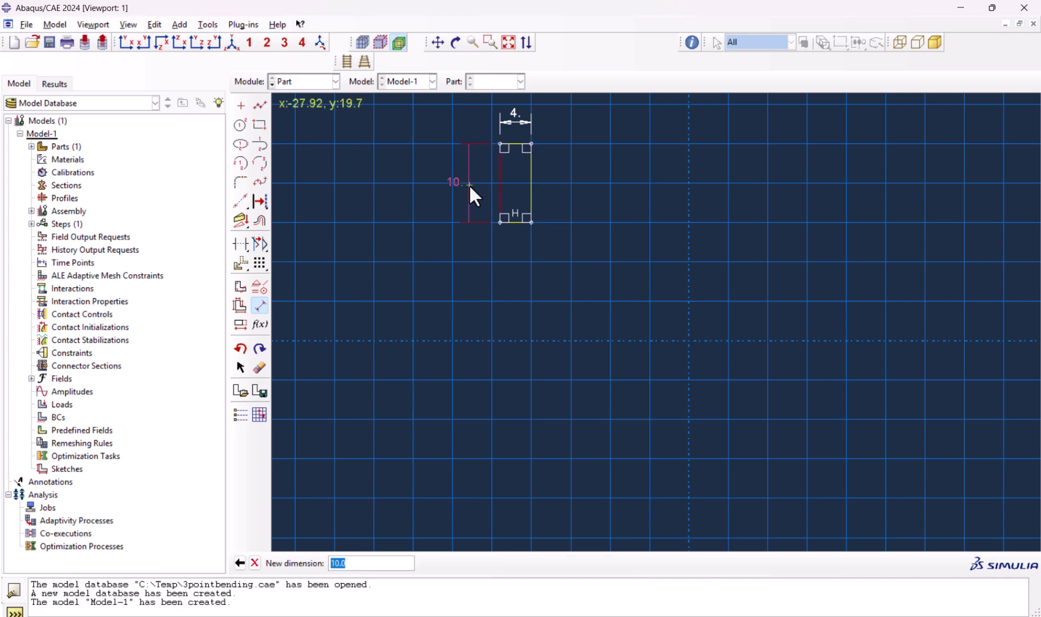
type("6")
key("Return")
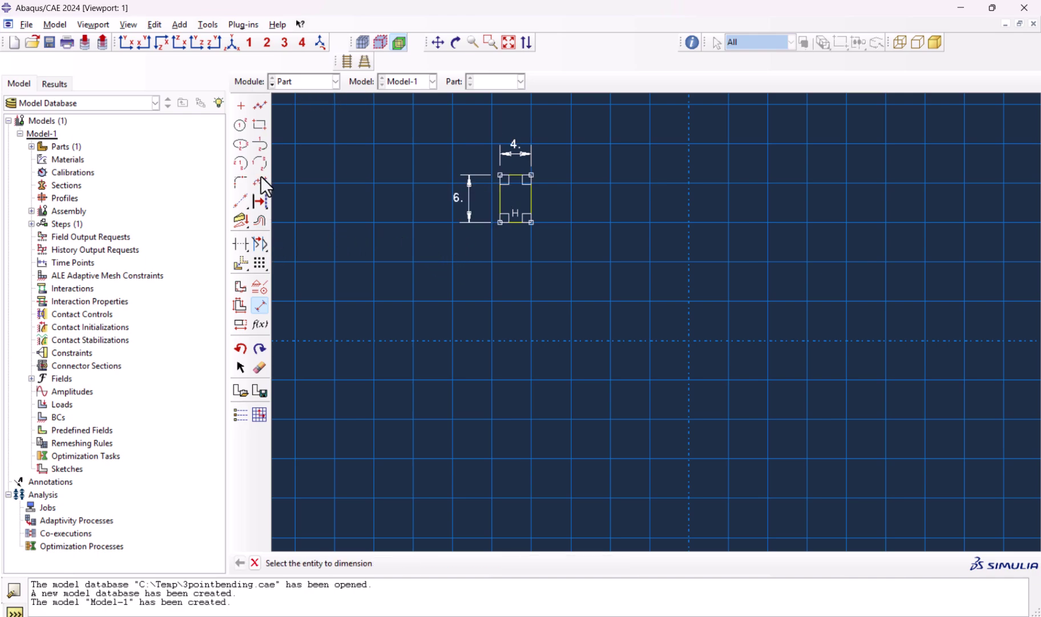
Add a tangent arc across the bottom corners with radius 2
left_click(261, 144)
left_click(499, 222)
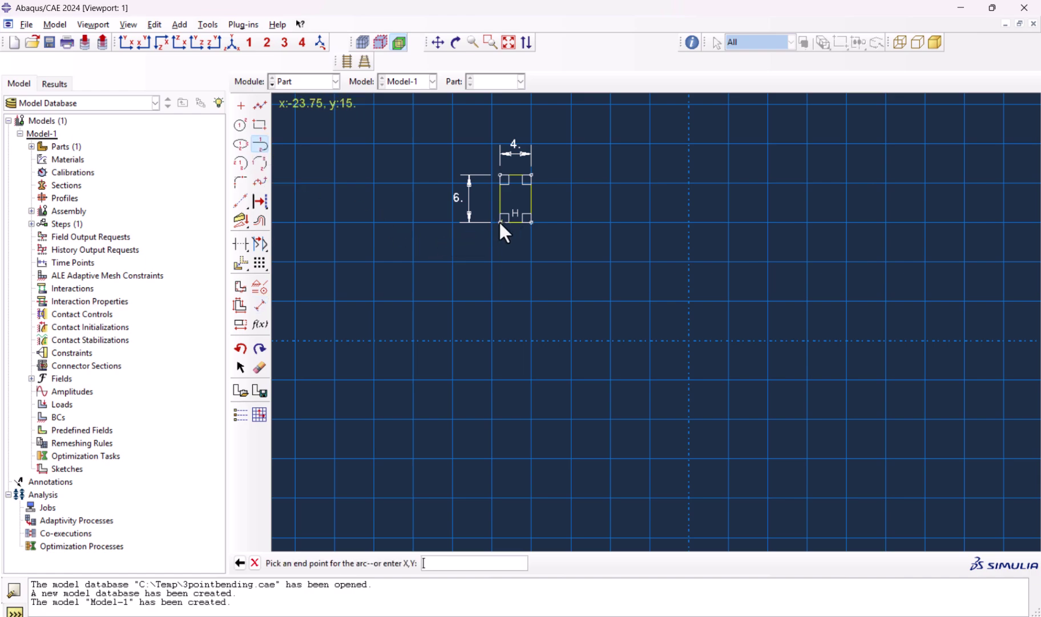
left_click(532, 223)
scroll(500, 268, "up", 3)
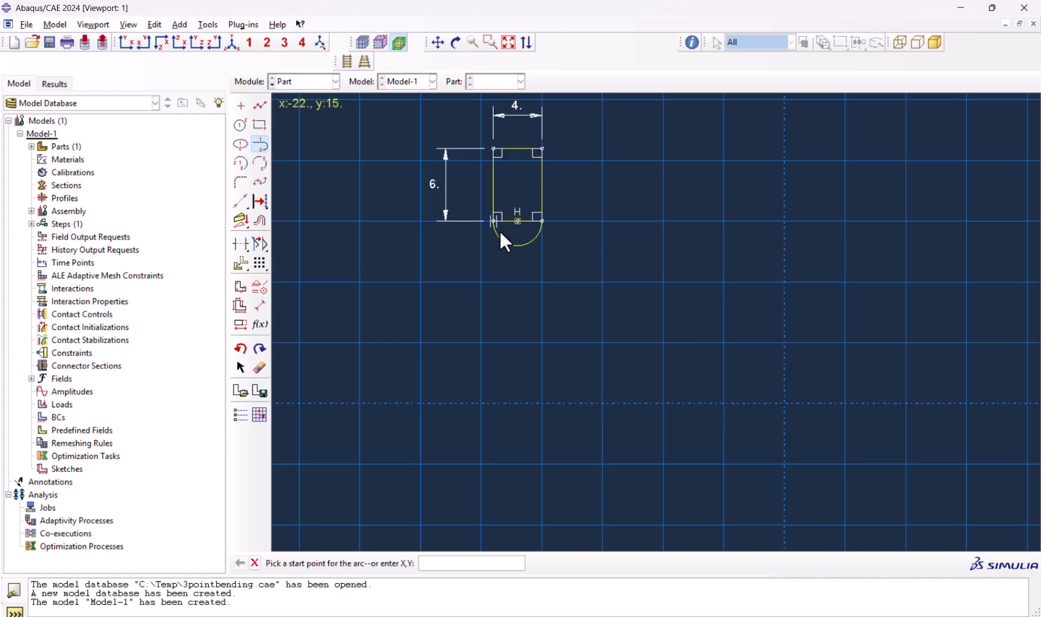
left_click(259, 305)
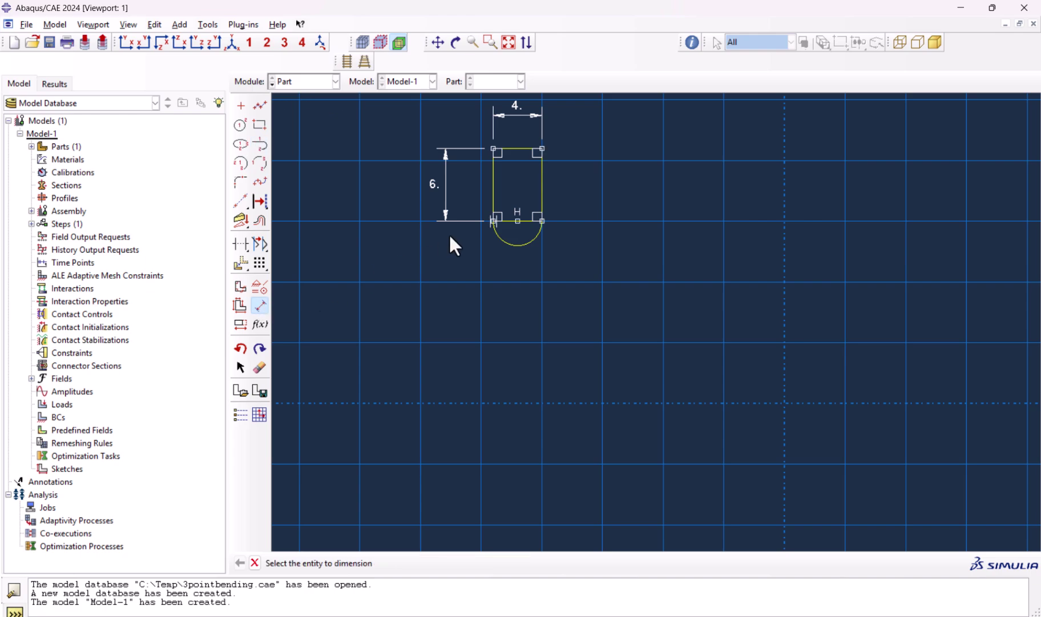
left_click(503, 233)
left_click(437, 285)
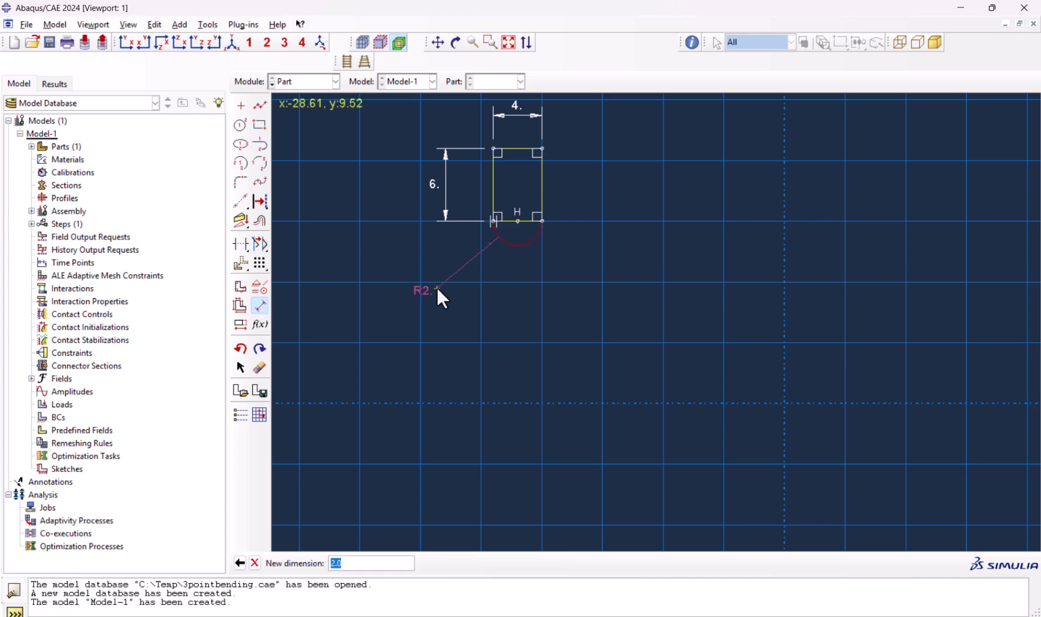
key("Return")
Delete the straight bottom line and extrude the profile to a depth of 8
left_click(259, 367)
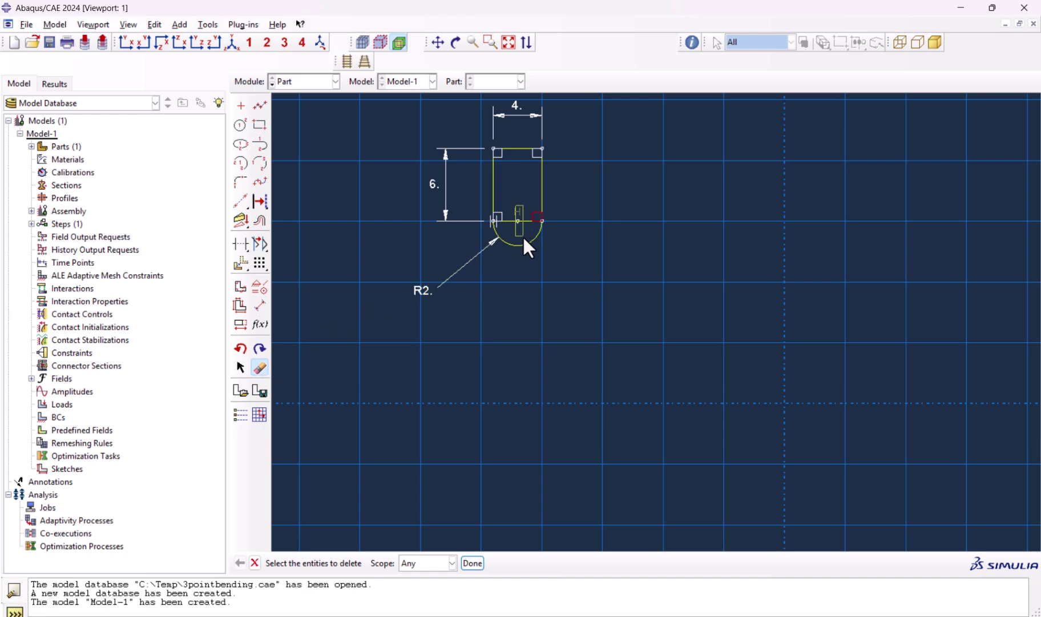
middle_click(478, 435)
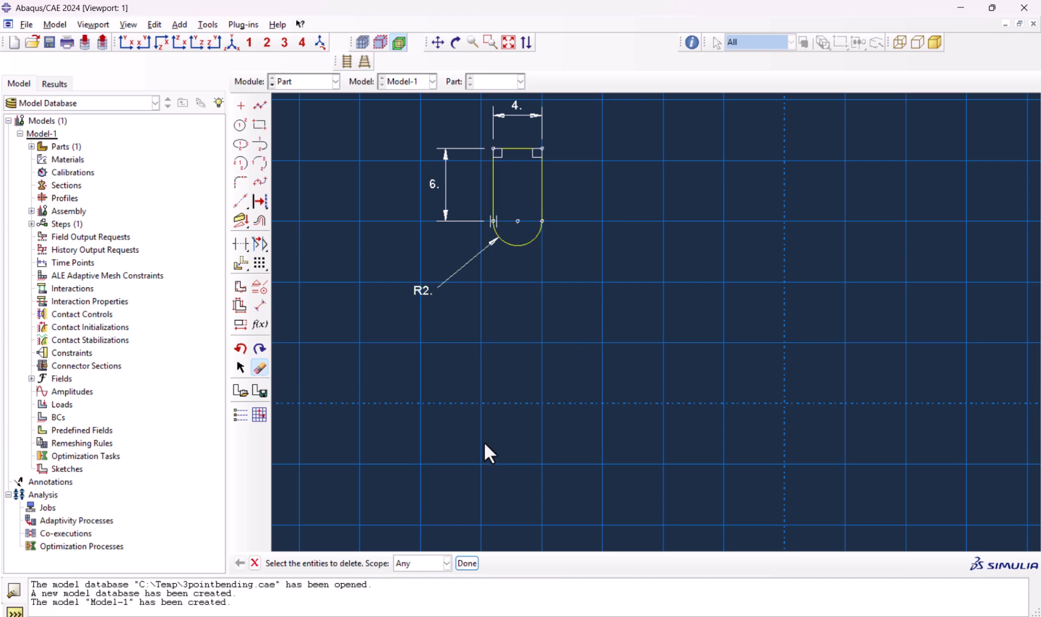
left_click(467, 563)
middle_click(435, 411)
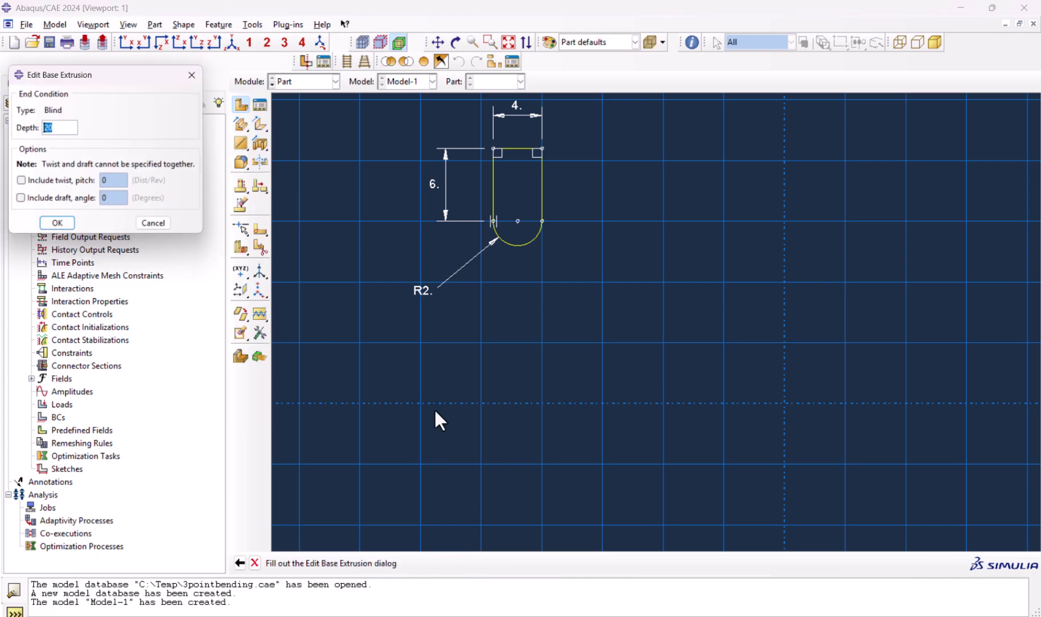
type("8")
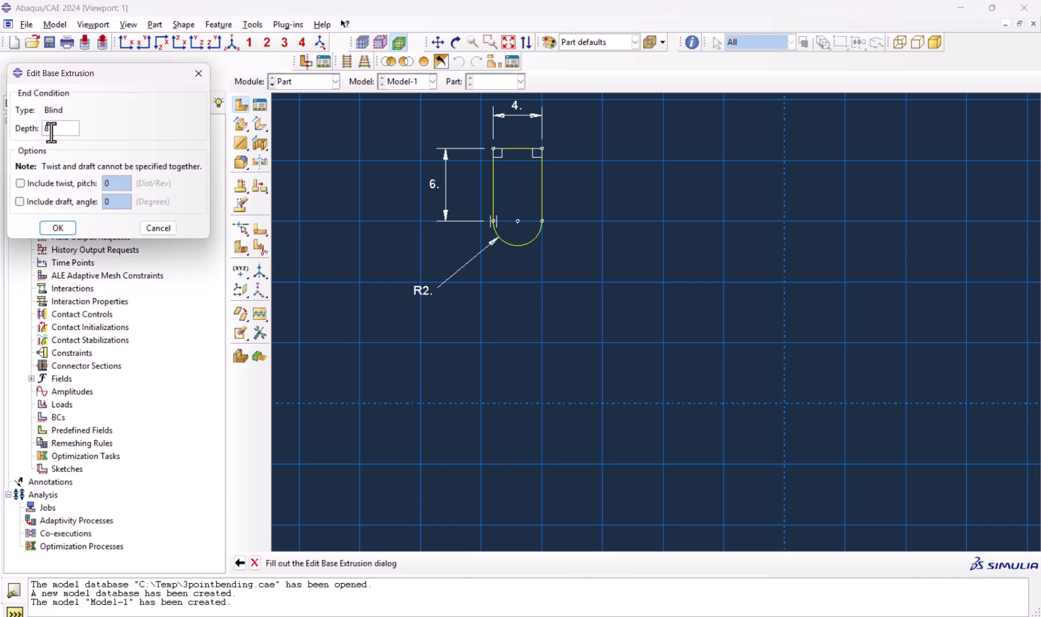
left_click(61, 226)
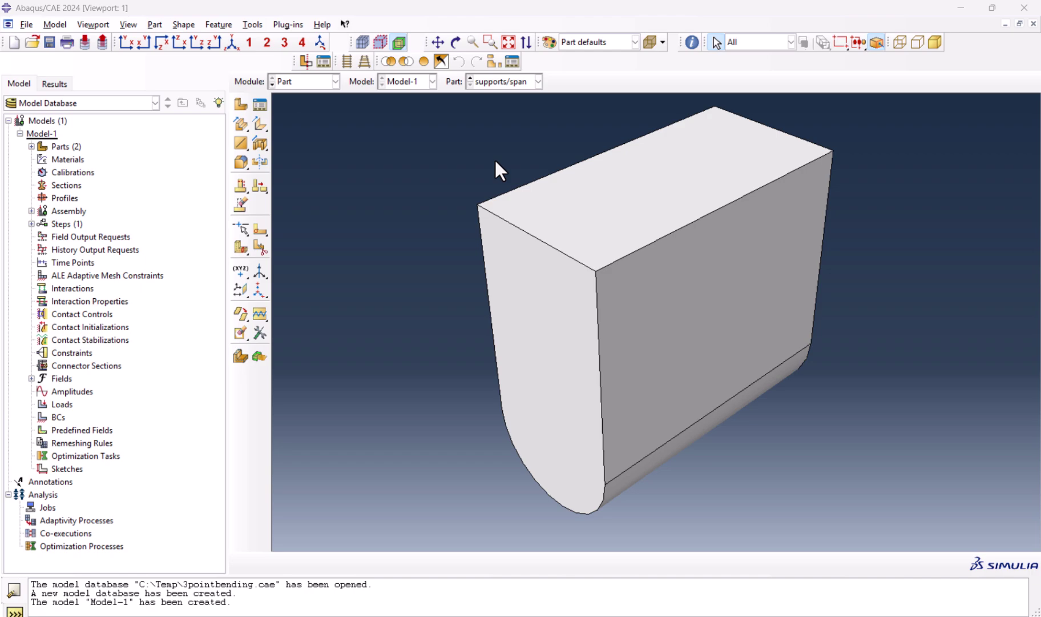
Convert the supports/span solid cell into a shell and check the hollow interior with a cut view
left_click(307, 61)
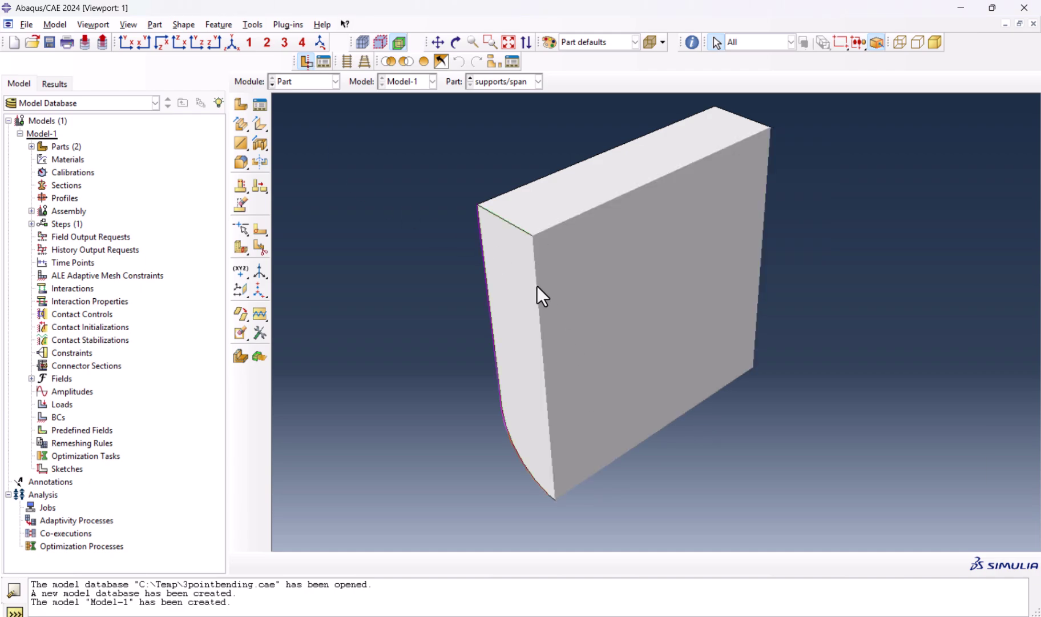
left_click(308, 61)
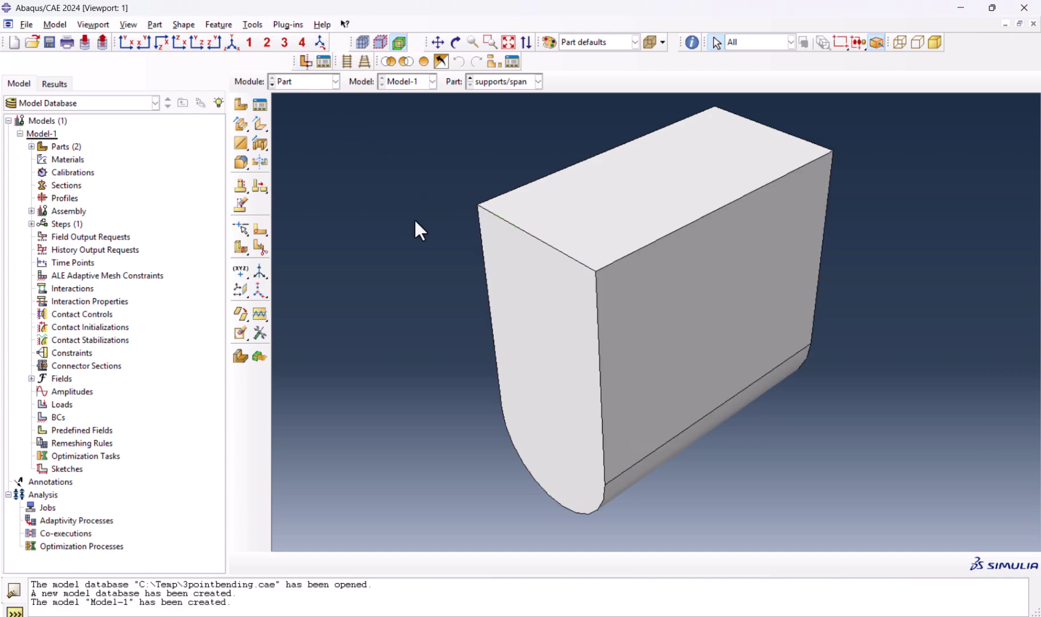
left_click(261, 126)
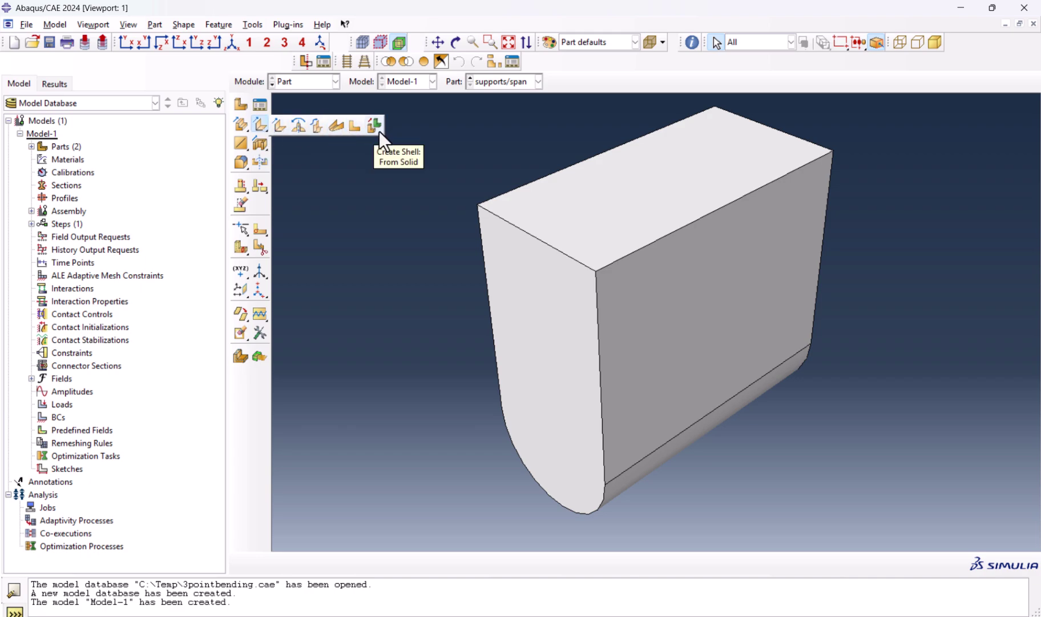
left_click(379, 130)
left_click_drag(408, 132, 823, 522)
left_click(388, 563)
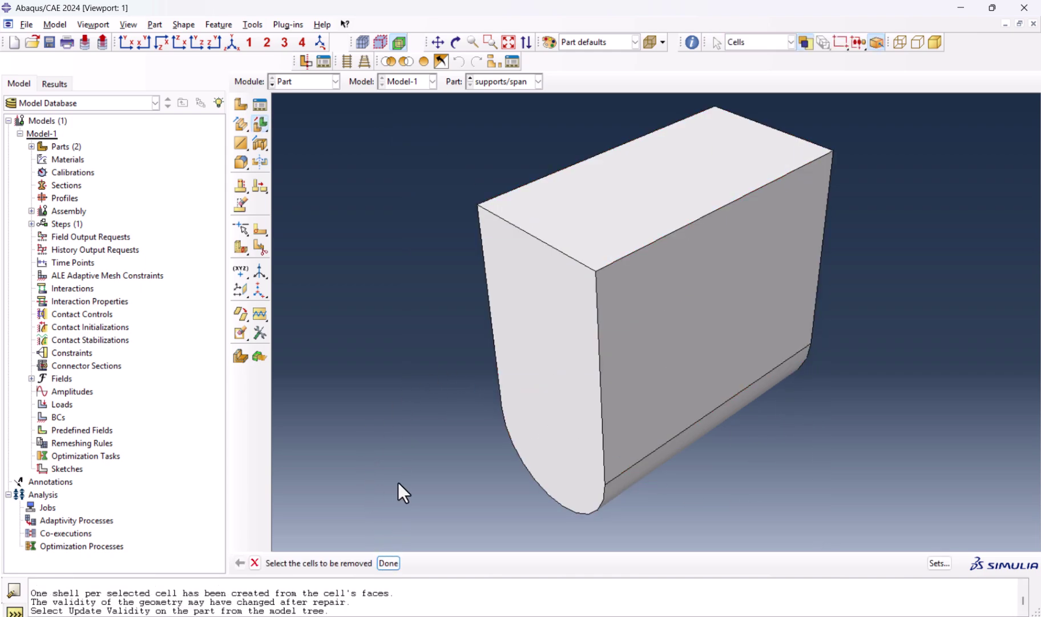
left_click(388, 562)
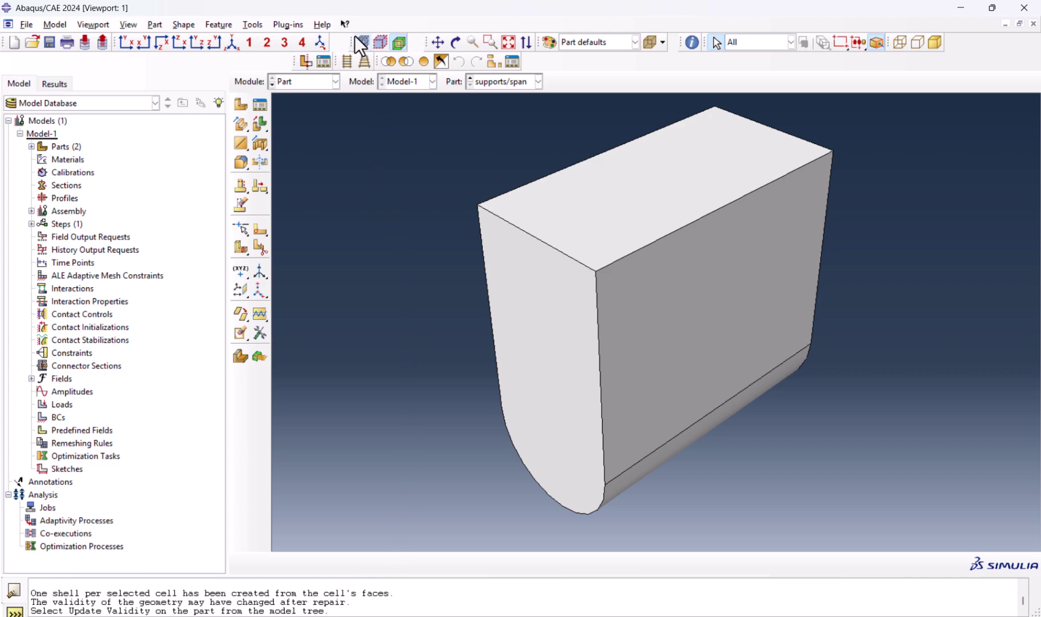
left_click(306, 62)
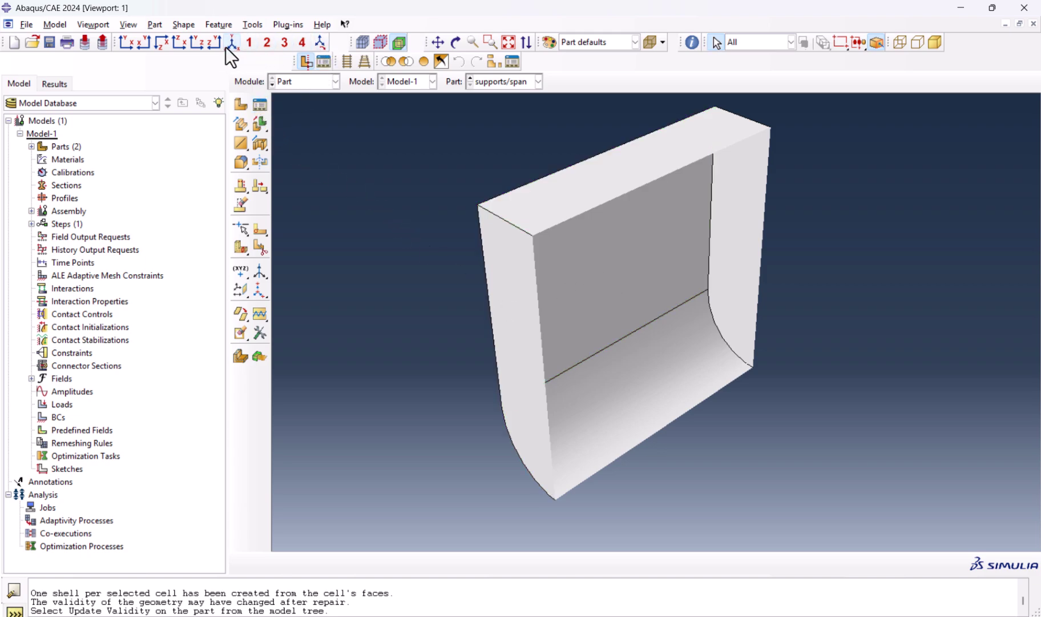
left_click(310, 63)
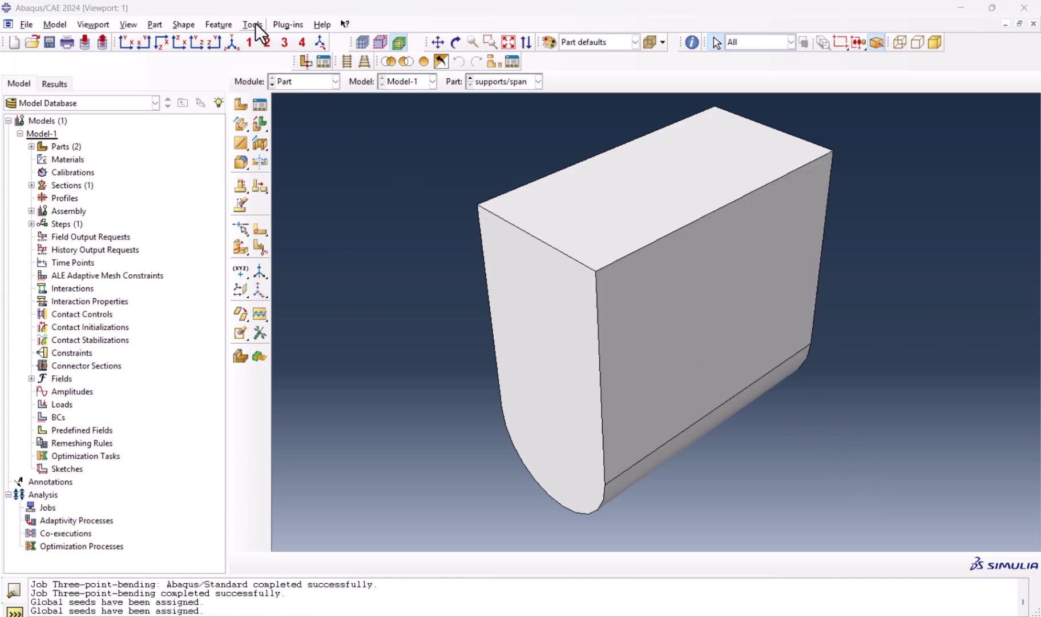
Place a reference point at the bottom vertex of the support's curved edge
left_click(255, 22)
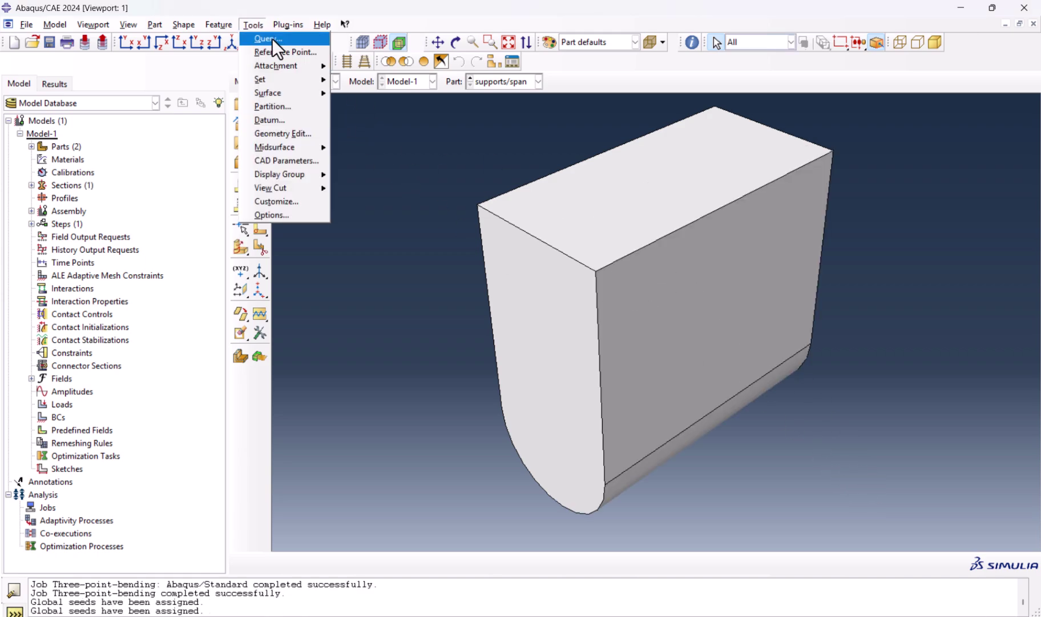
left_click(272, 45)
left_click(555, 500)
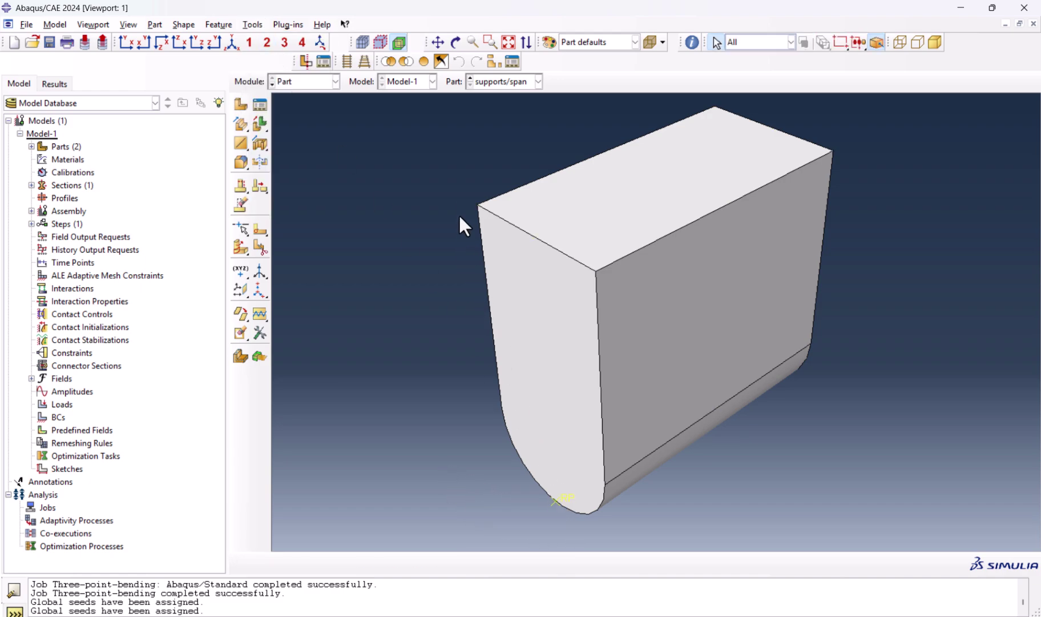
left_click_drag(459, 213, 798, 459)
left_click(655, 506)
left_click(322, 82)
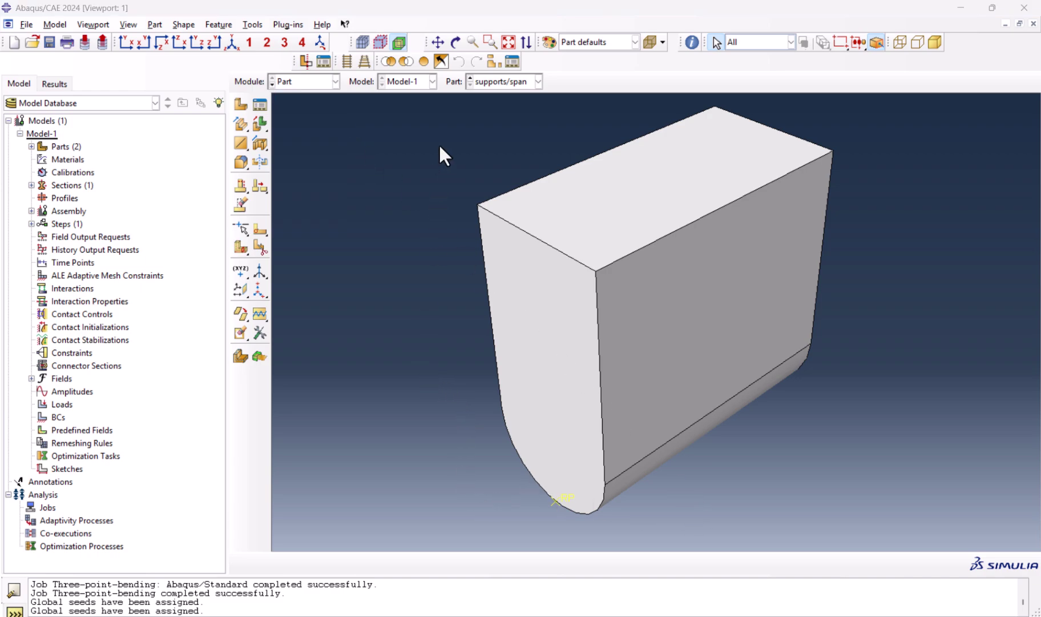
Begin a sketch partition on the Beam's top face, oriented by its end edge
left_click(468, 79)
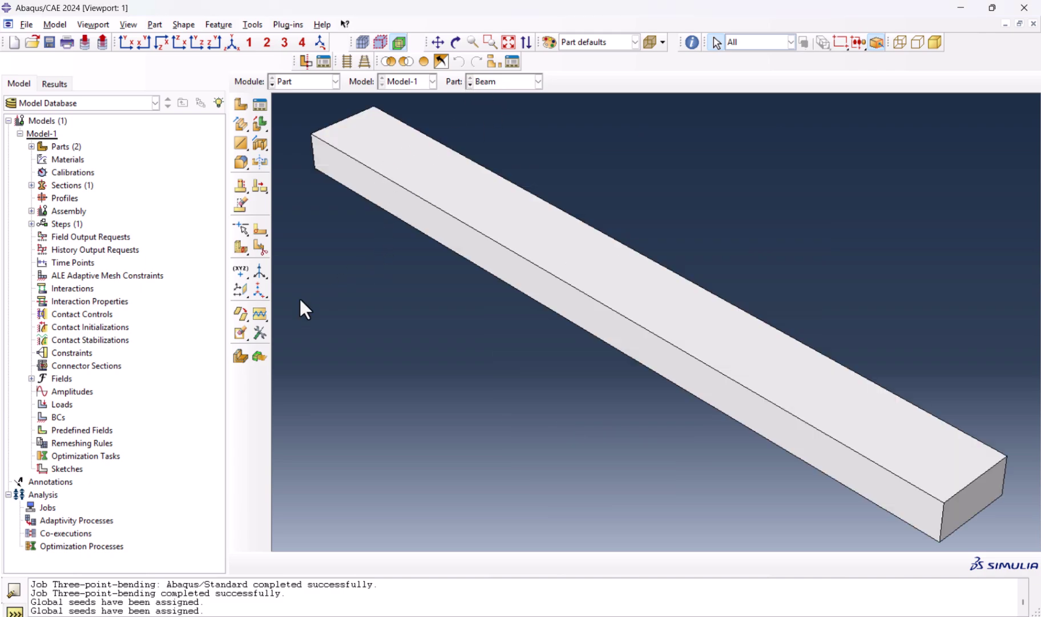
left_click(261, 227)
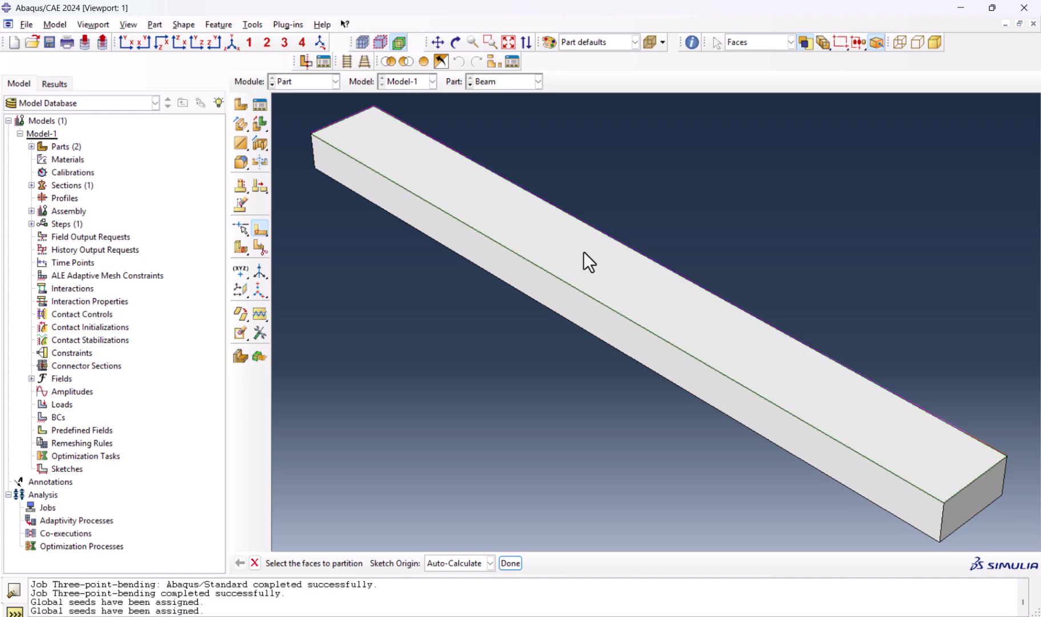
left_click(596, 270)
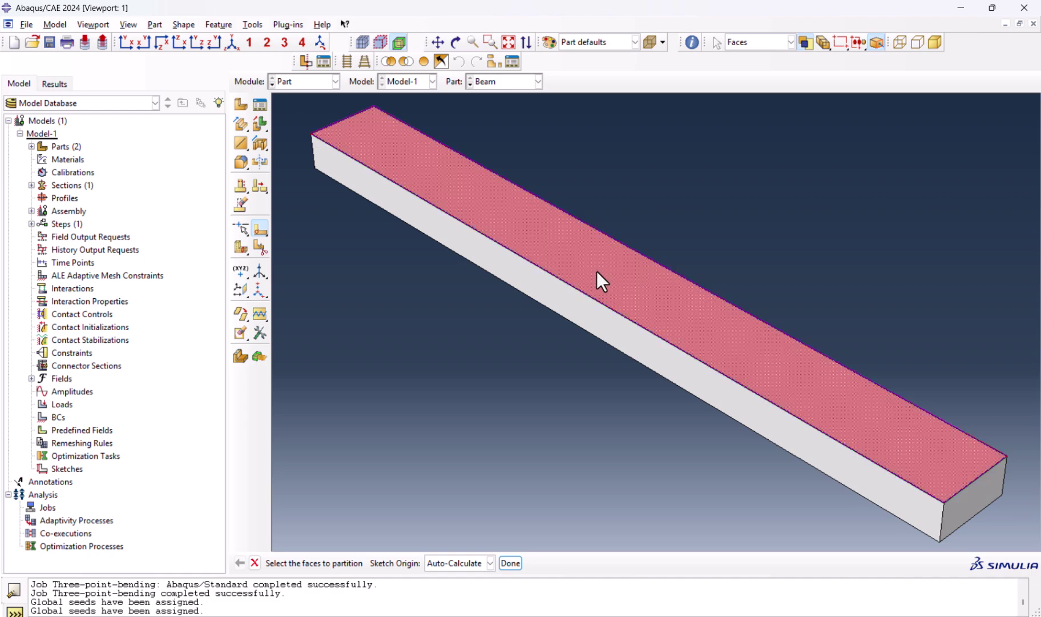
left_click(510, 562)
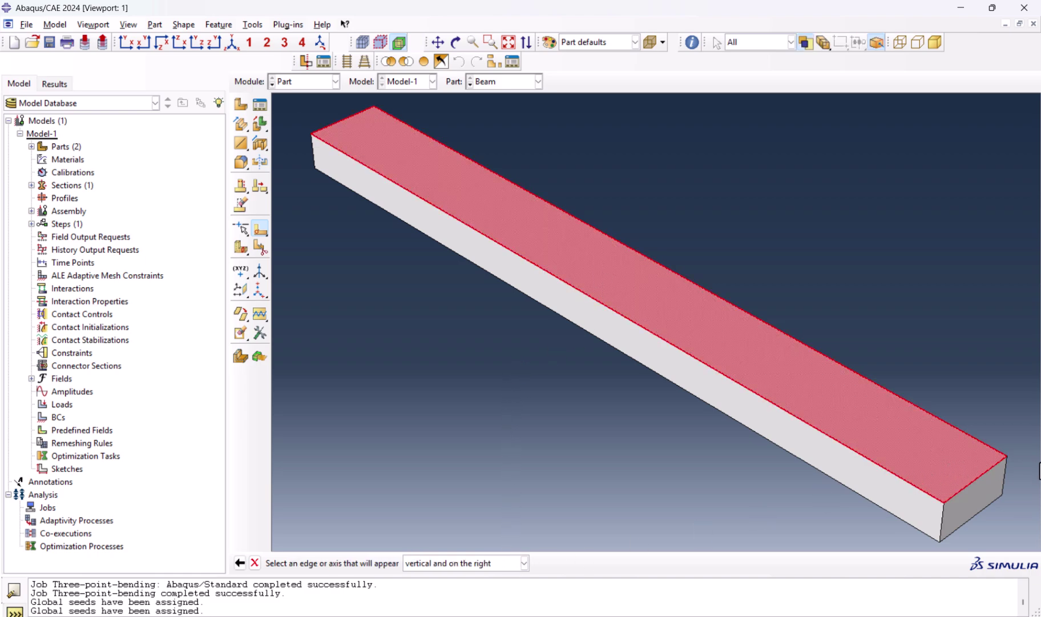
left_click(984, 471)
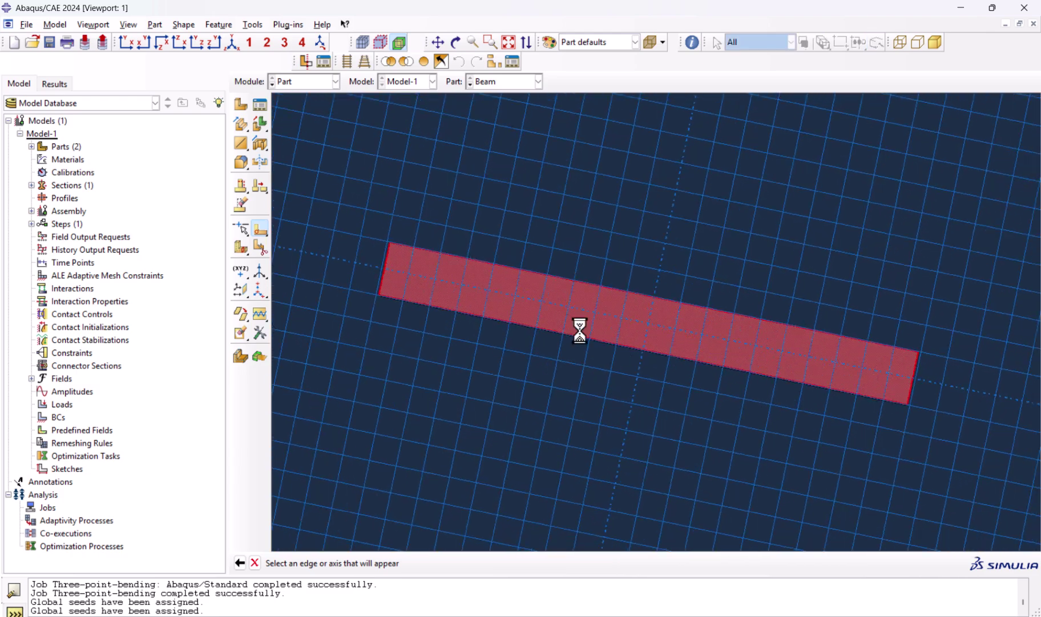
Draw two vertical lines across the beam near its left and right ends
left_click(260, 105)
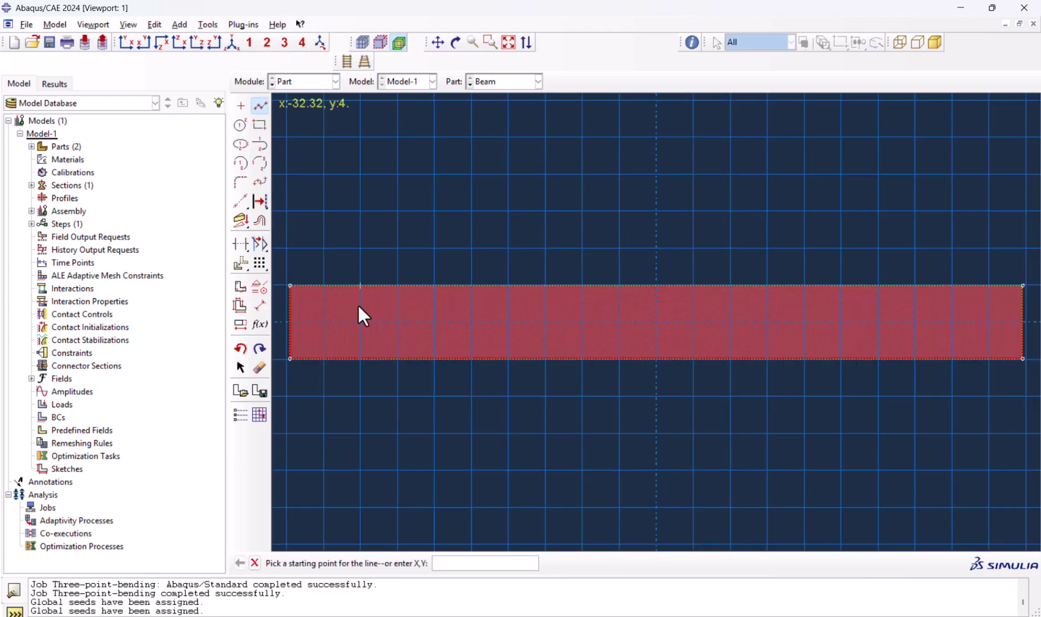
left_click(361, 286)
left_click(361, 359)
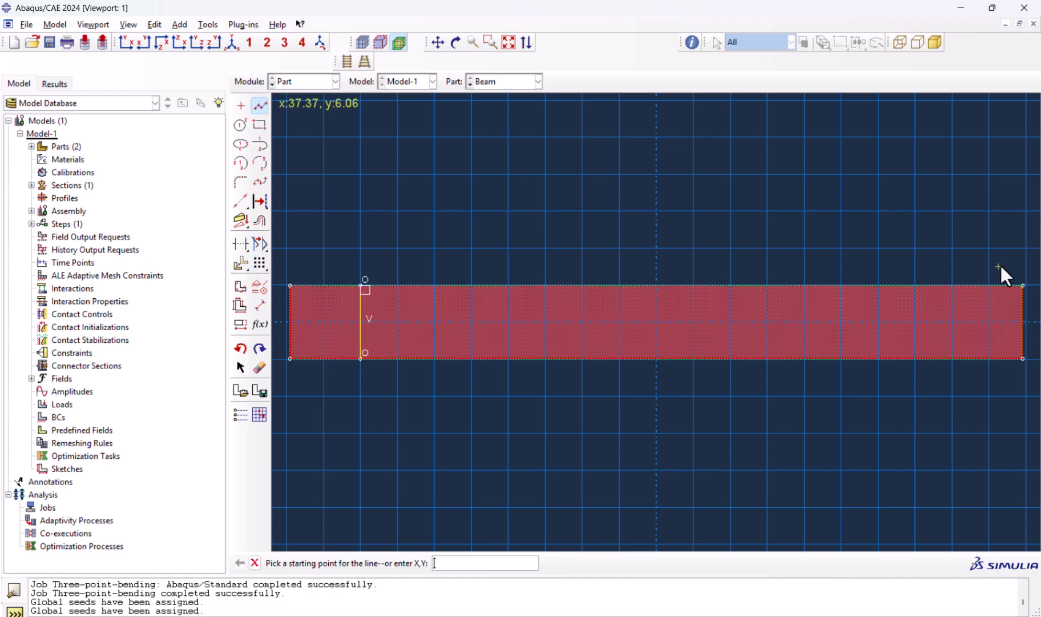
left_click(953, 287)
left_click(953, 358)
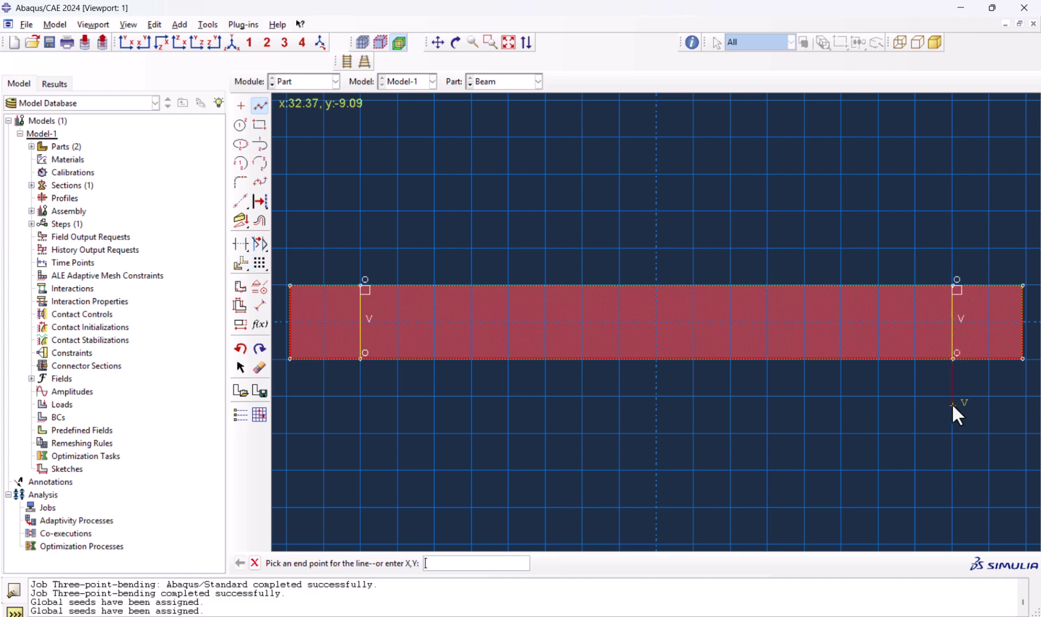
Dimension each partition line 8 from its beam end
left_click(260, 305)
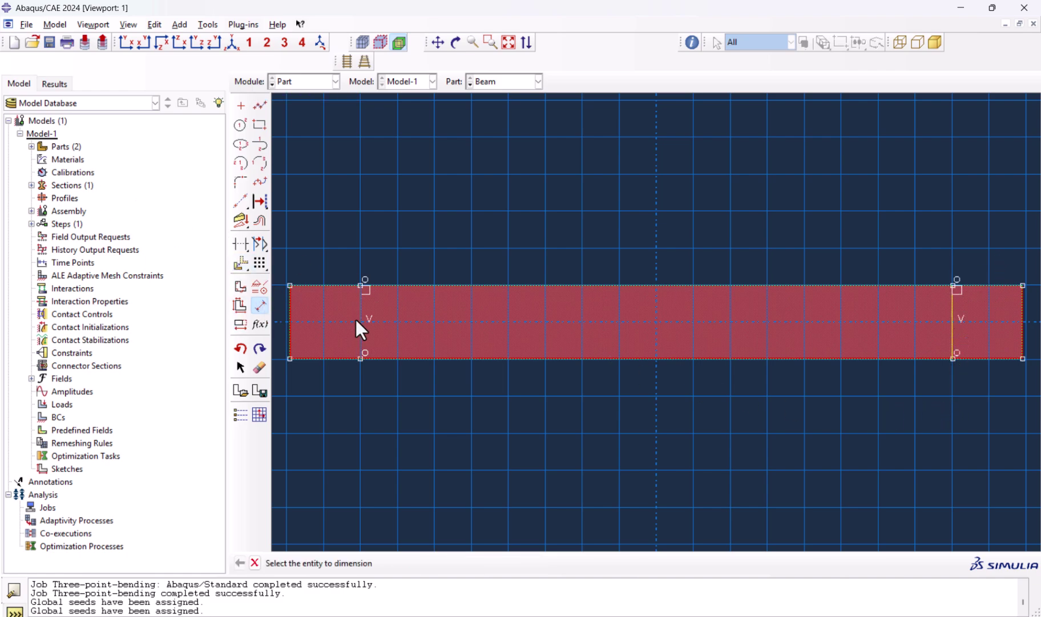
left_click(358, 320)
left_click(291, 320)
left_click(331, 220)
type("8")
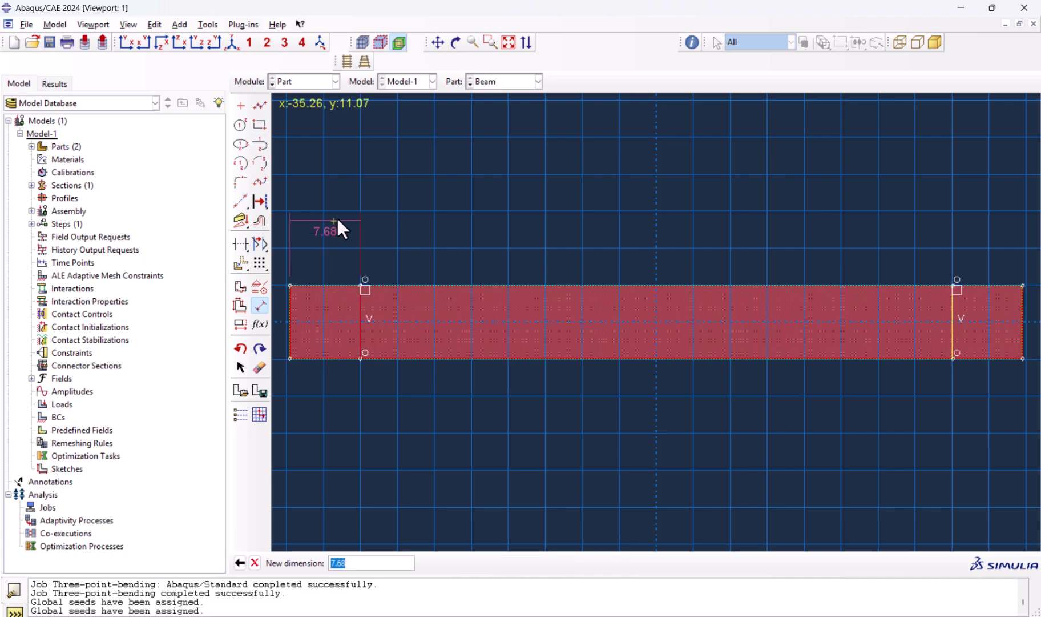
key("Return")
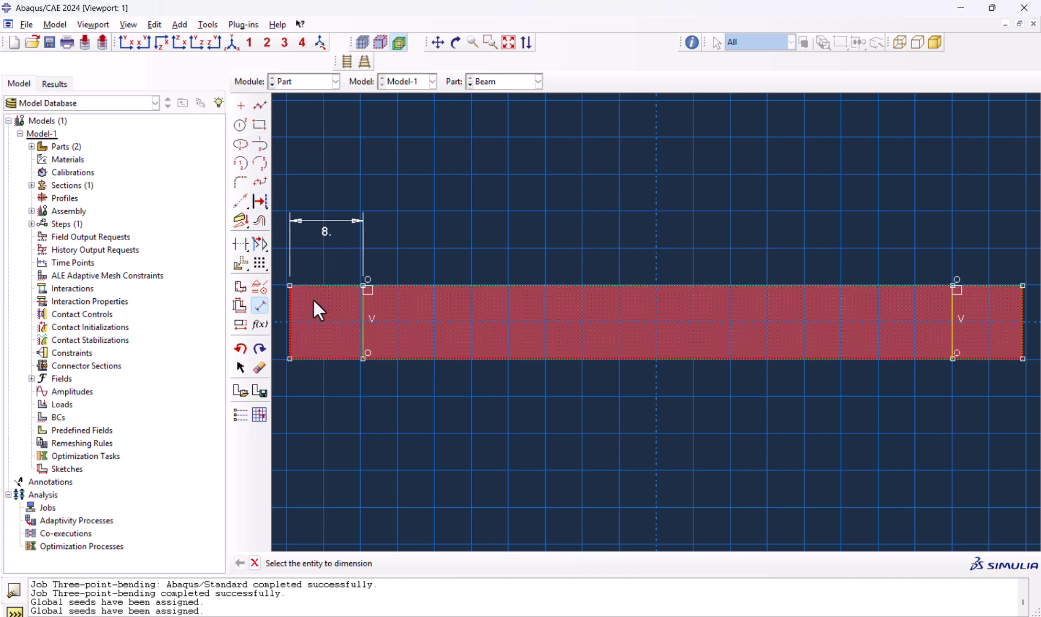
left_click(1023, 323)
left_click(951, 324)
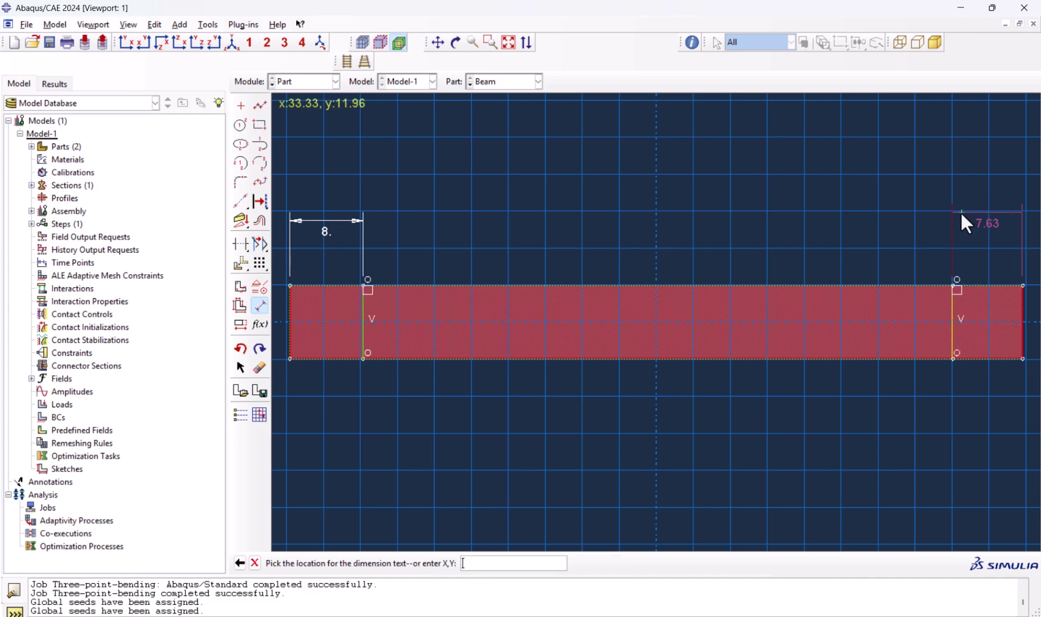
left_click(960, 211)
type("8")
key("Return")
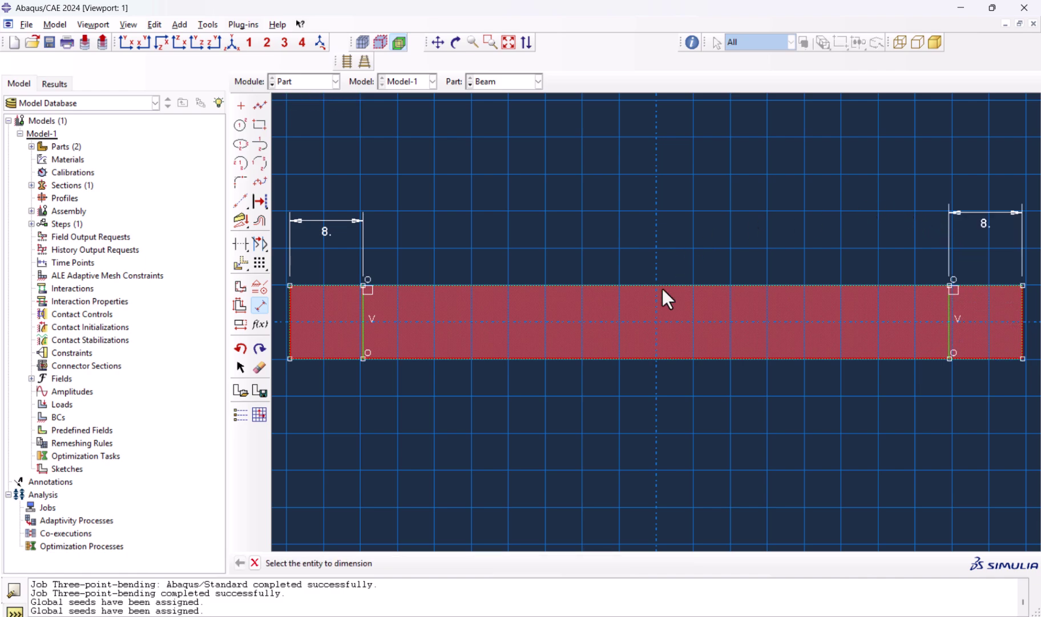
Create the face partition, then sweep both lines along the vertical end edge through the Beam
middle_click(445, 428)
middle_click(412, 401)
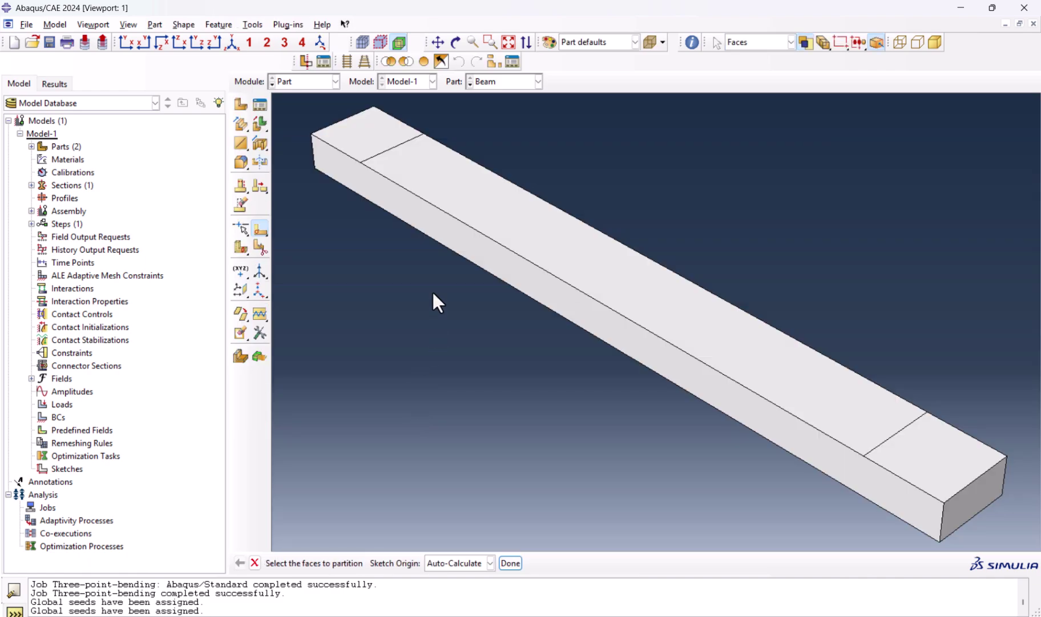
left_click(239, 251)
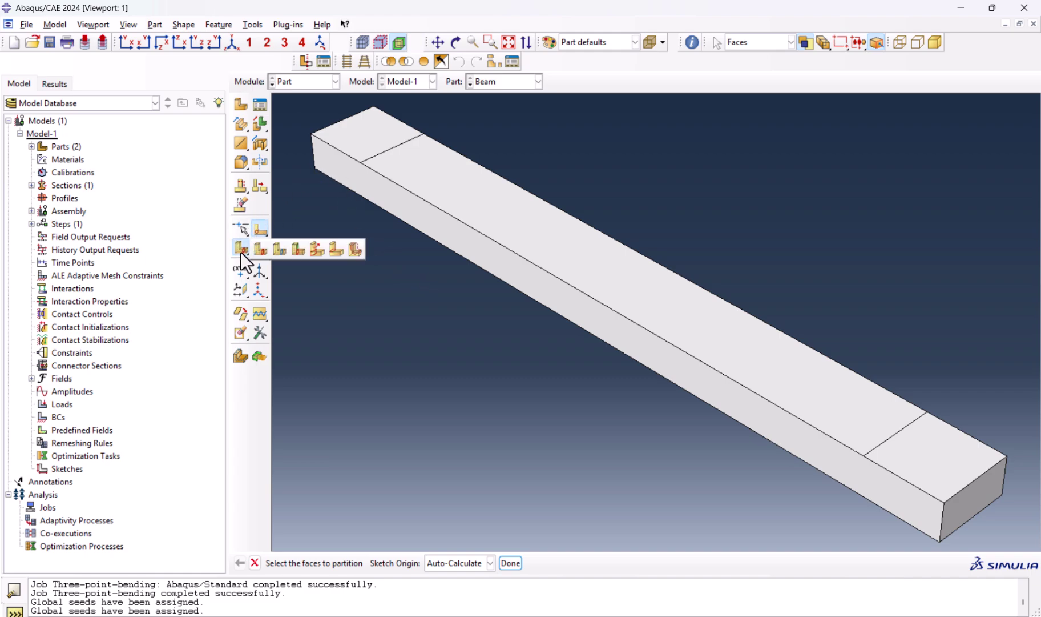
left_click(319, 247)
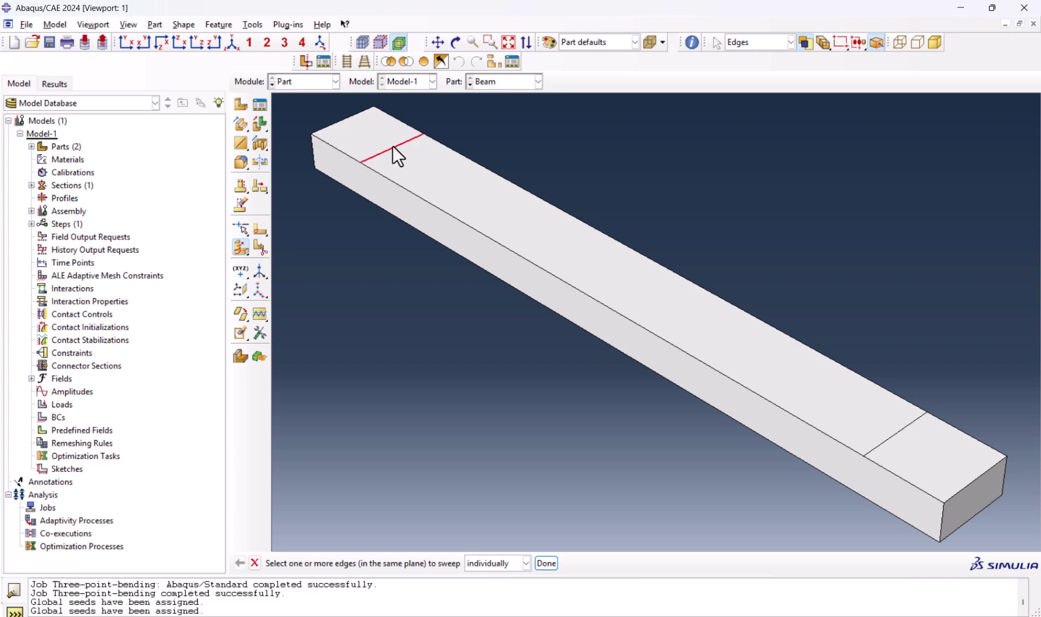
left_click(900, 432)
left_click(547, 563)
left_click(500, 564)
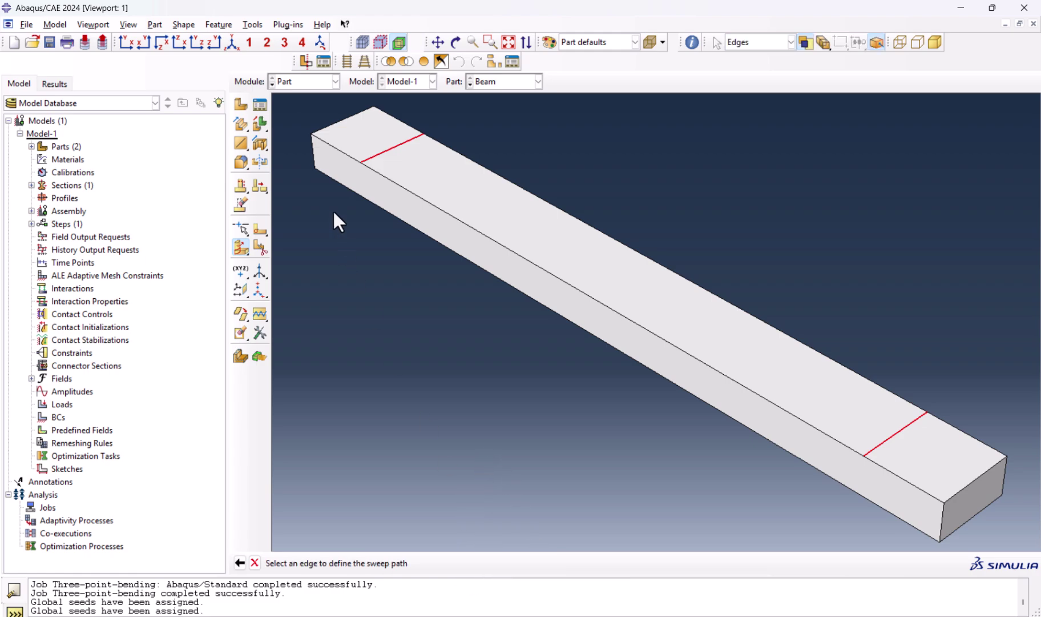
left_click(314, 154)
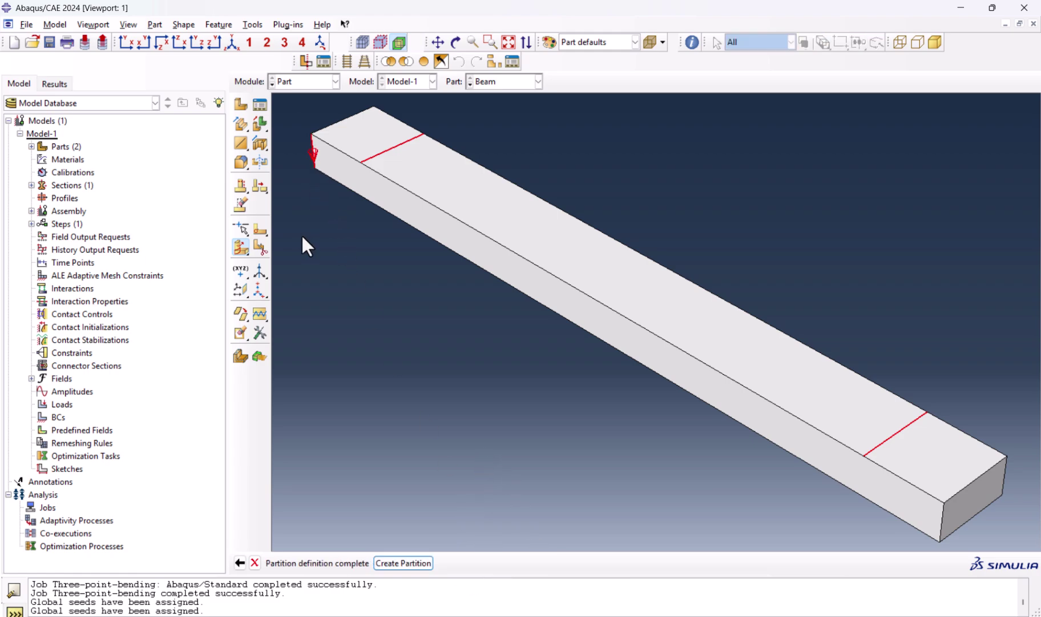
middle_click(332, 260)
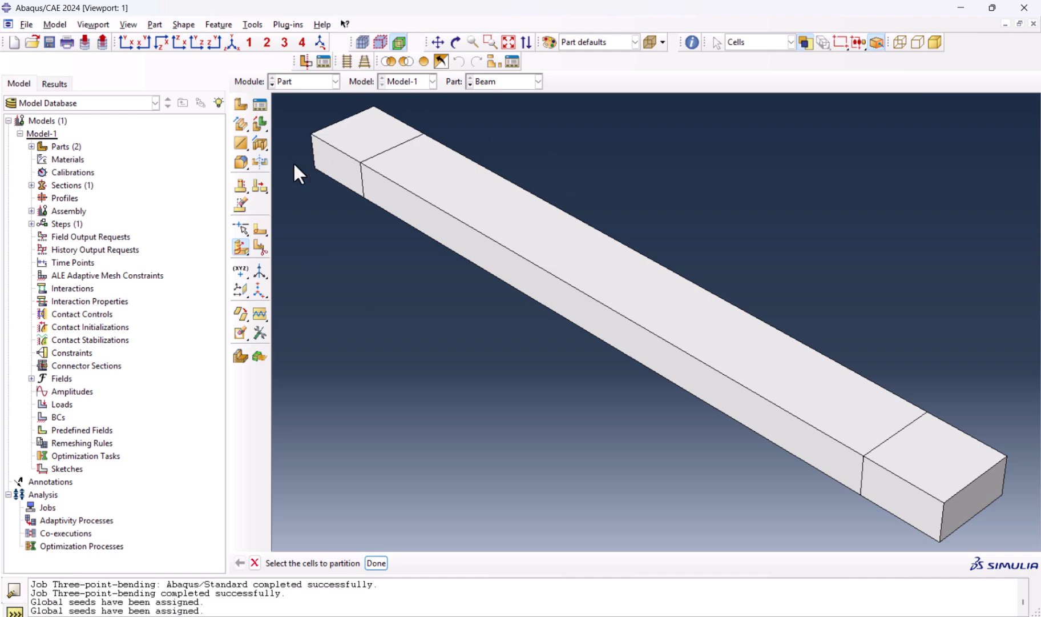
In the Property module, create material Aluminum with density 2.7e-9
left_click(325, 81)
left_click(309, 104)
left_click(245, 103)
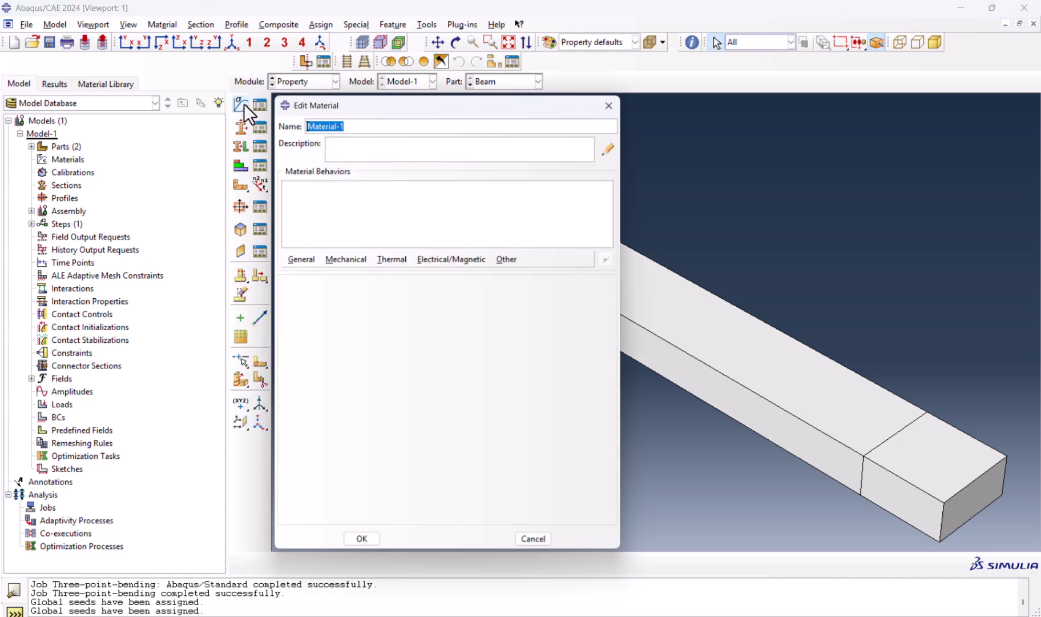
key("BackSpace")
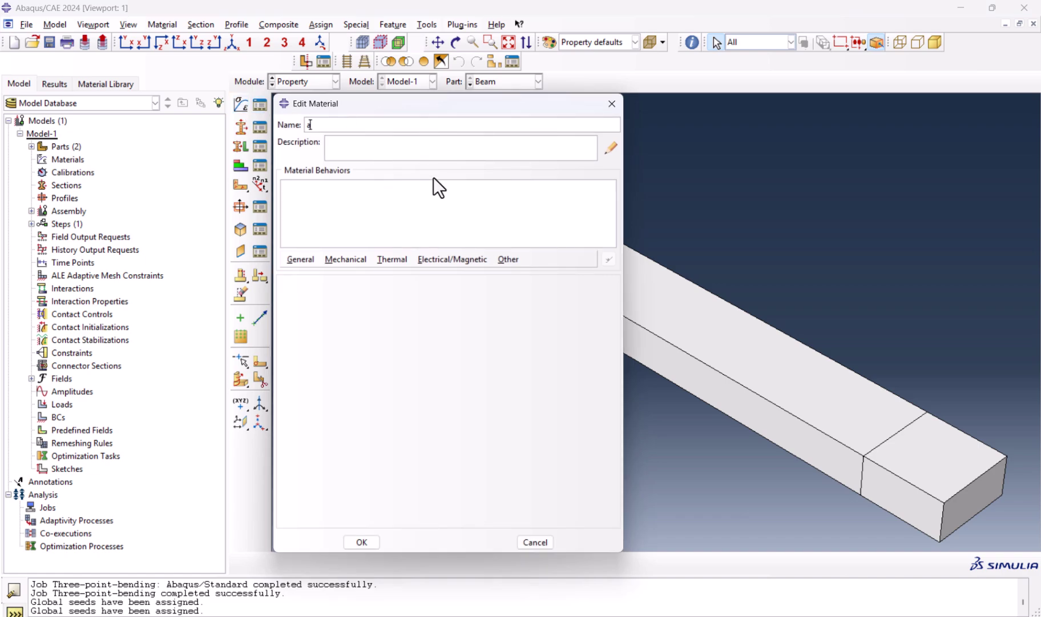
type("Aluminum")
left_click(301, 257)
left_click(311, 269)
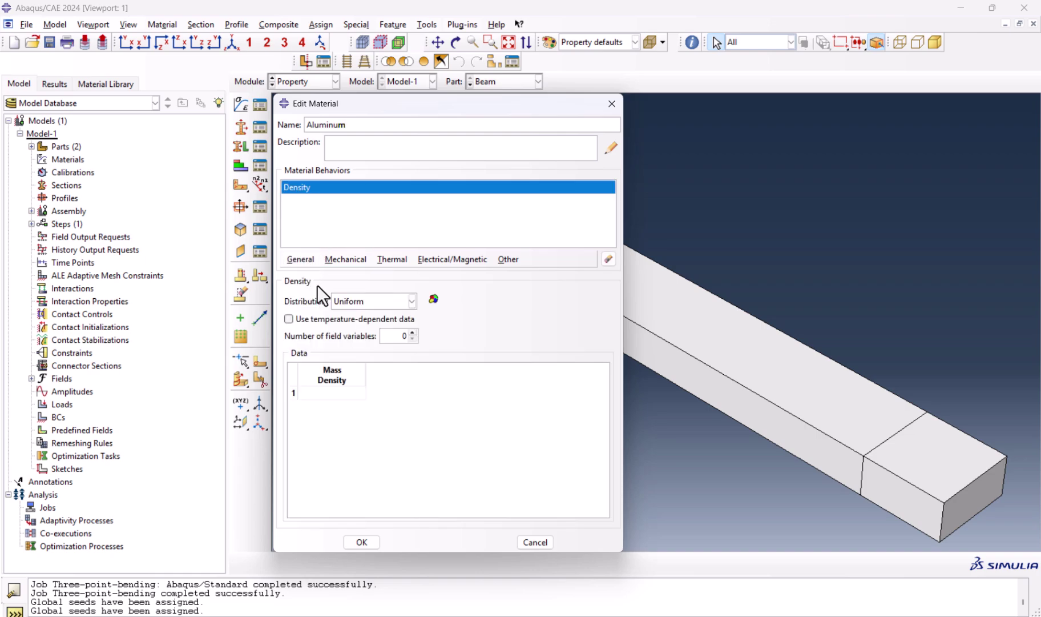
type("2.7e-9")
Add Elastic behavior with Young's modulus 69000 and Poisson's ratio 0.3, and save
left_click(346, 258)
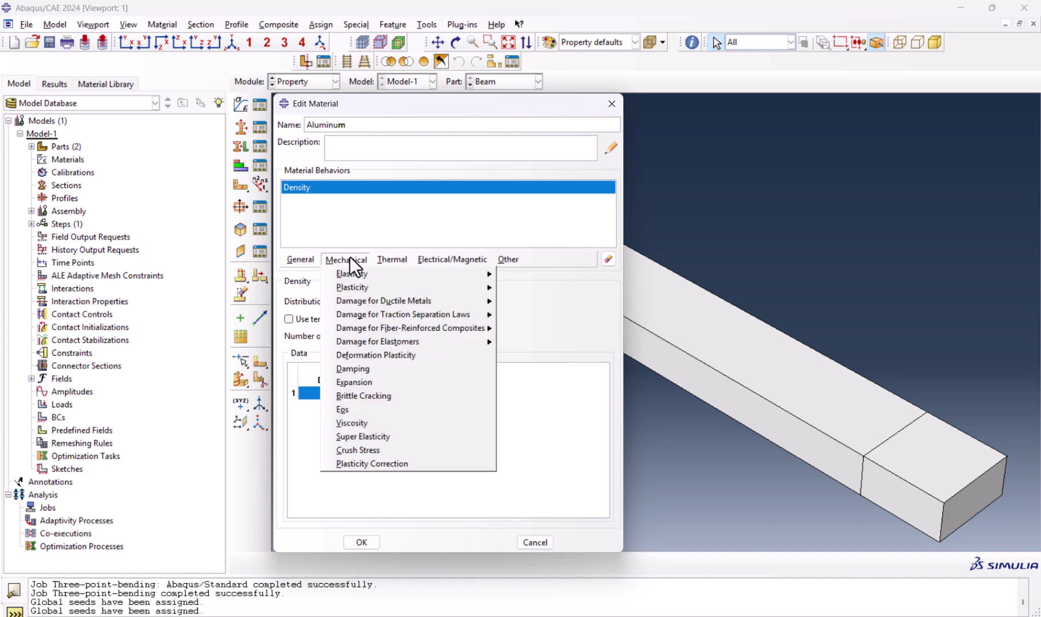
mouse_move(392, 258)
mouse_move(334, 260)
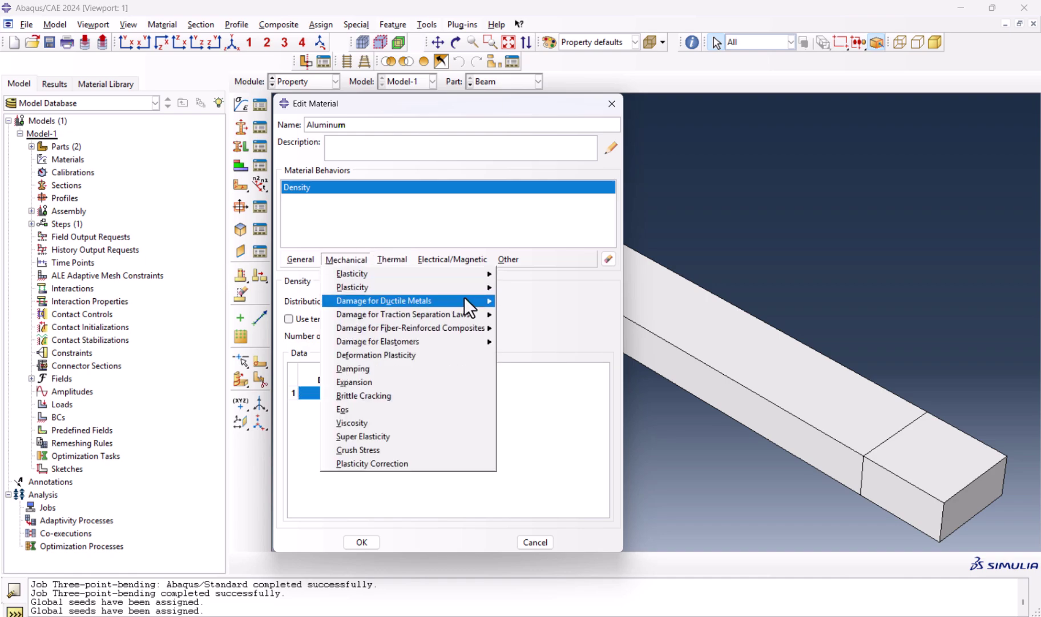
mouse_move(482, 273)
left_click(524, 274)
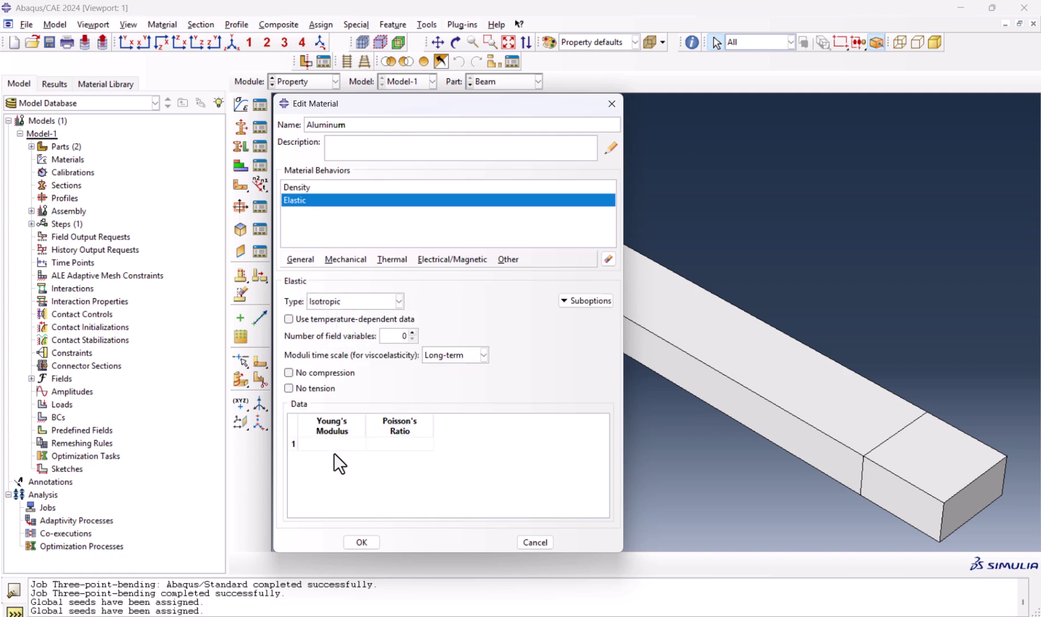
left_click(341, 440)
left_click(341, 440)
type("69000")
left_click(420, 441)
type("0.3")
key("Return")
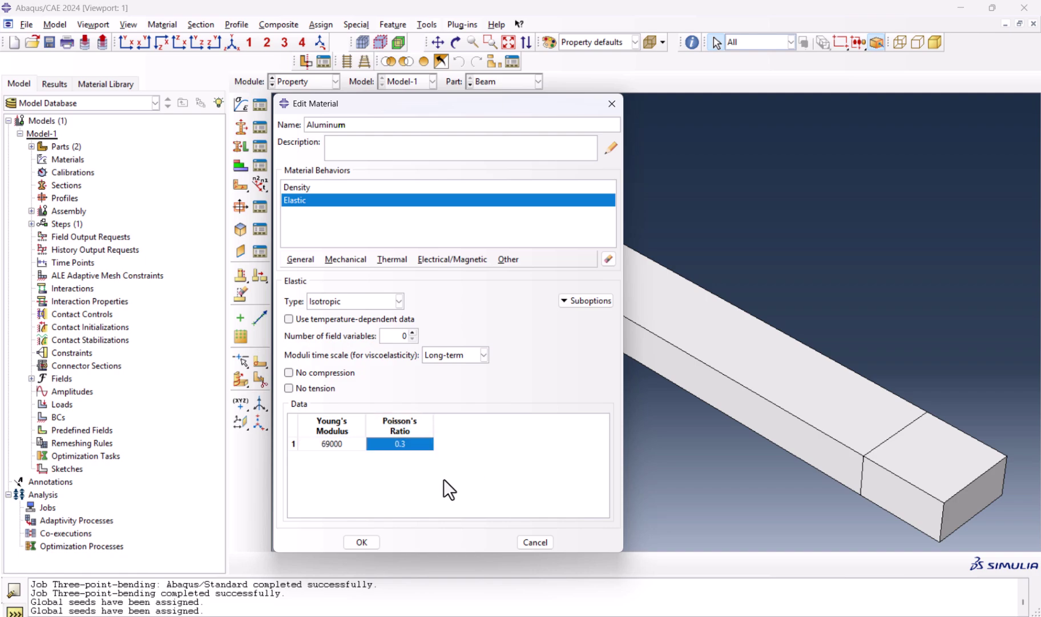
left_click(361, 542)
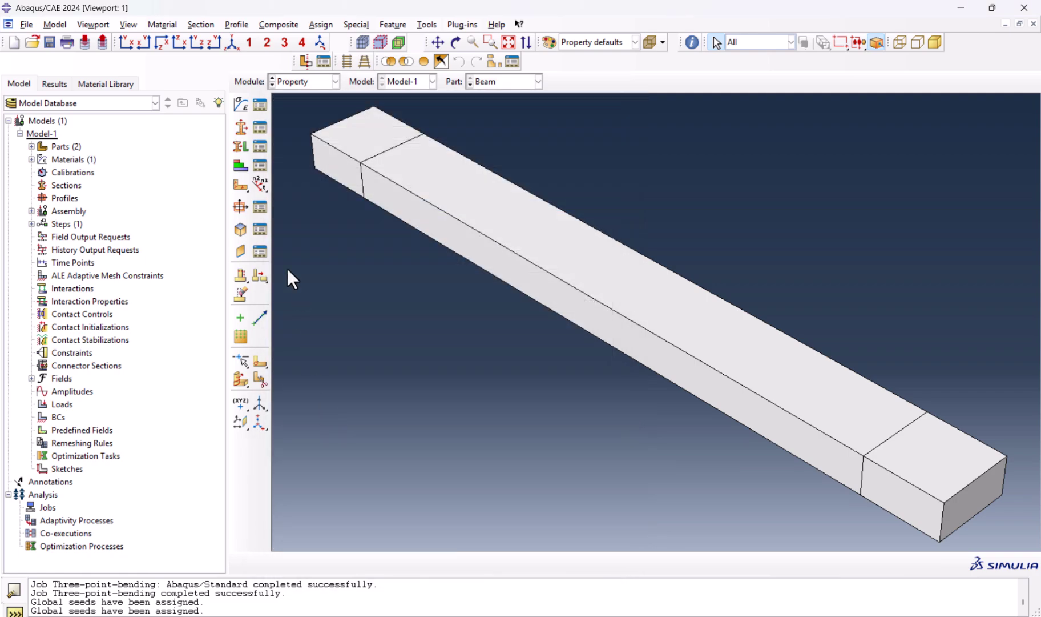
Create Section-1 as a solid homogeneous section using Aluminum
left_click(245, 124)
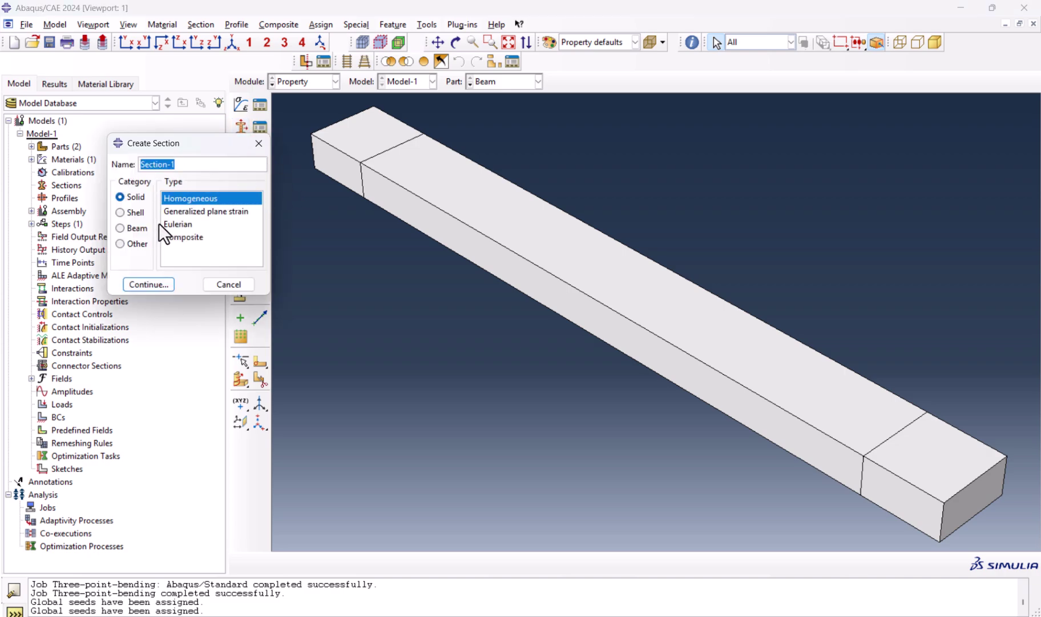
left_click(154, 286)
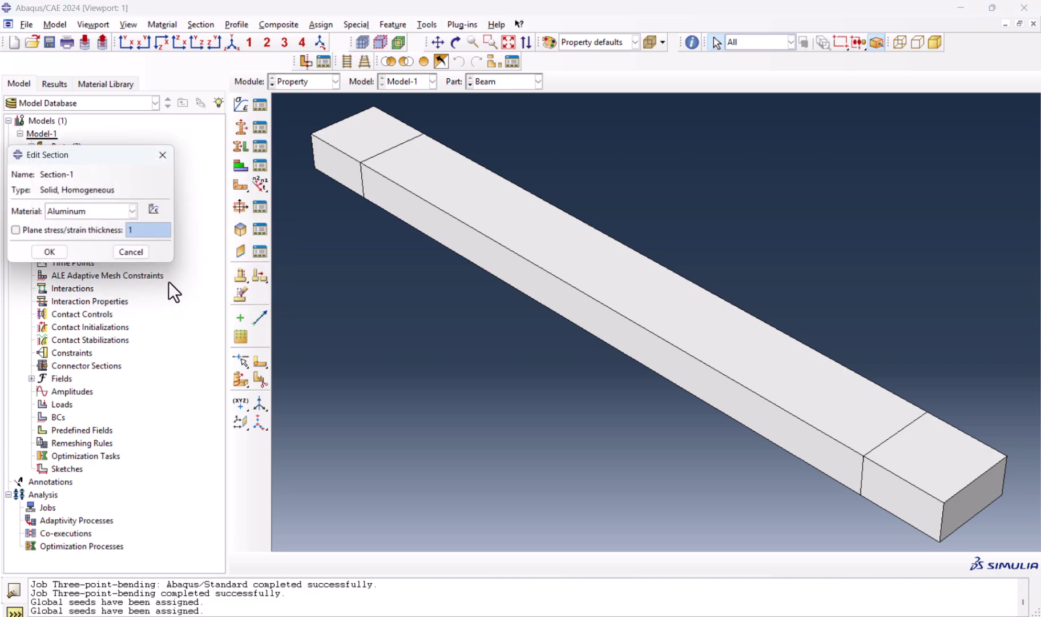
left_click(50, 252)
scroll(427, 281, "down", 2)
Assign Section-1 to all Beam cells, then display the supports/span part
left_click(245, 153)
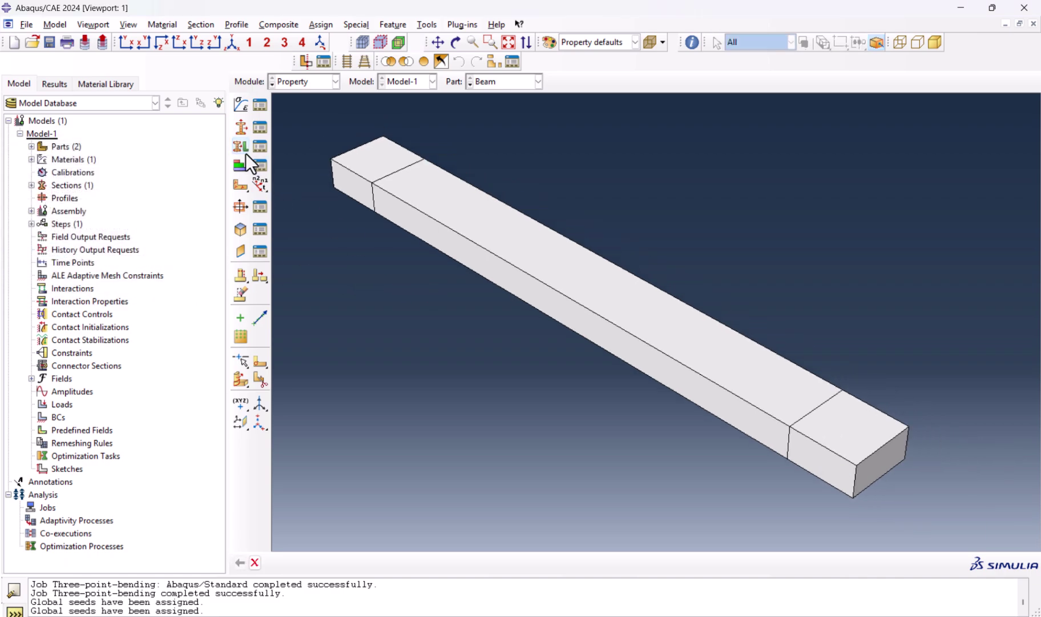
left_click_drag(296, 120, 916, 522)
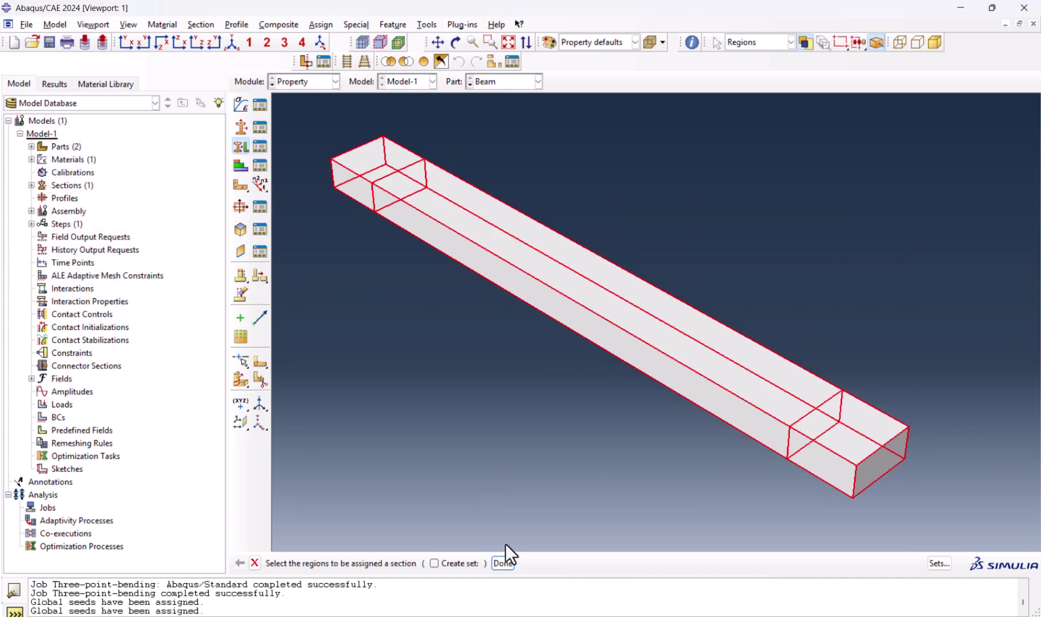
left_click(503, 562)
left_click(49, 334)
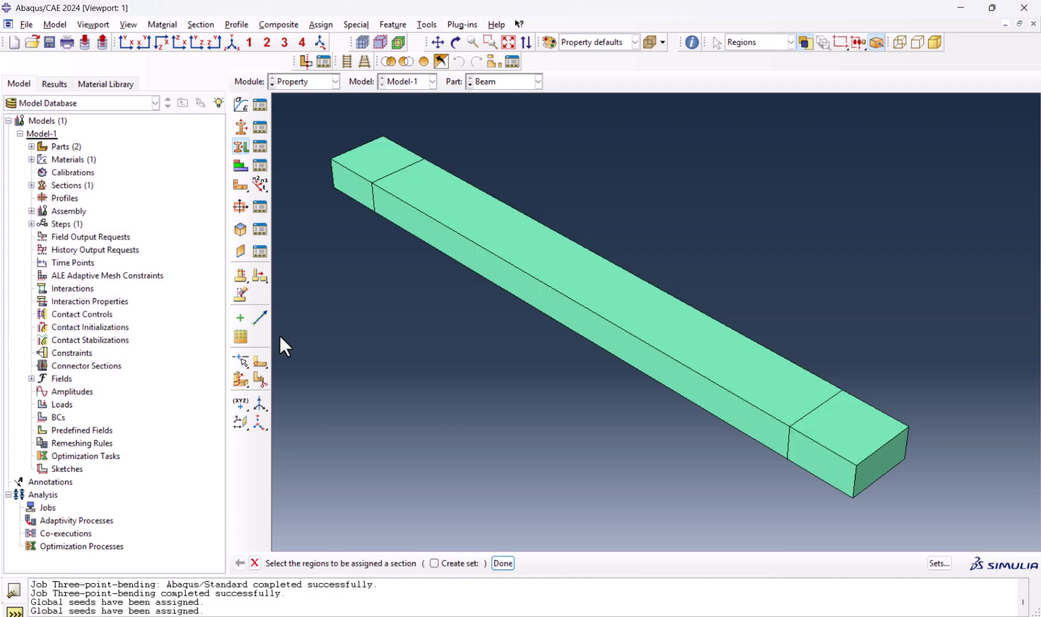
left_click(471, 84)
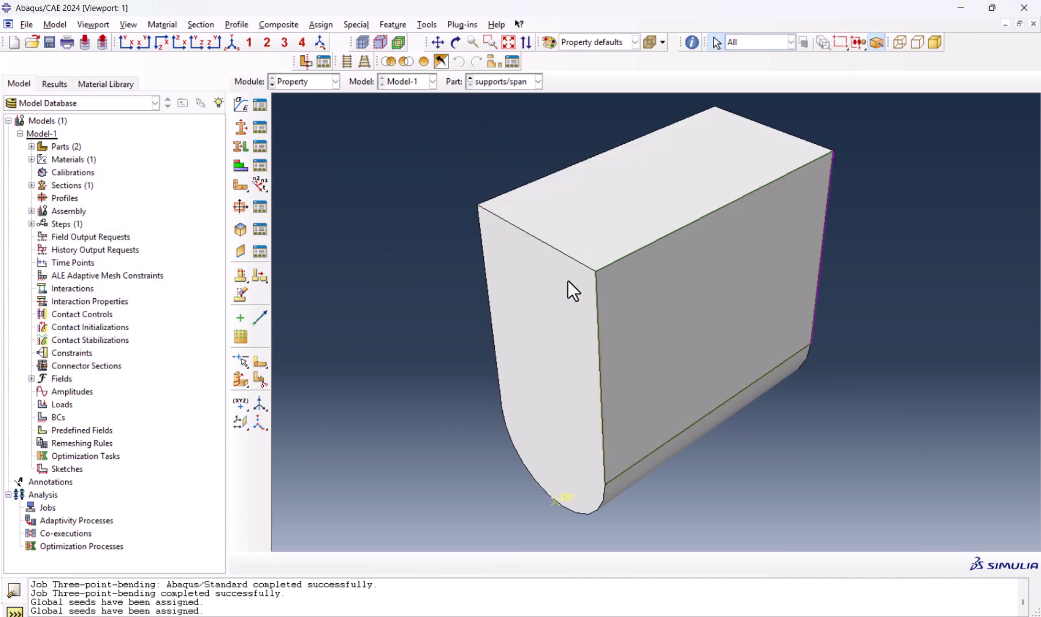
left_click(306, 85)
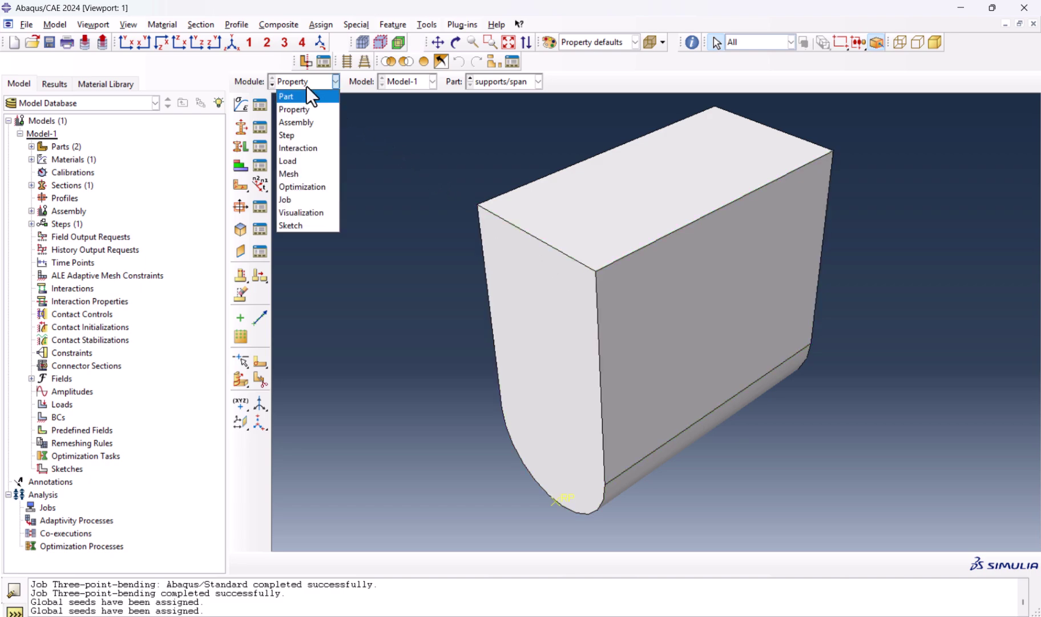
In the Assembly module, add instances of the Beam and supports/span parts
left_click(304, 122)
left_click(240, 104)
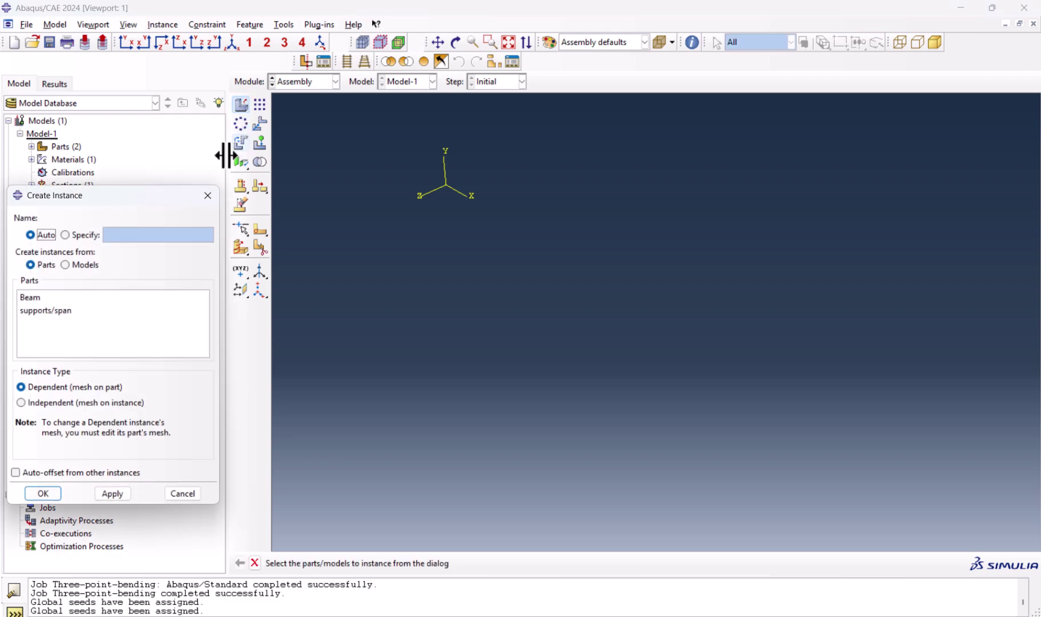
left_click(40, 298)
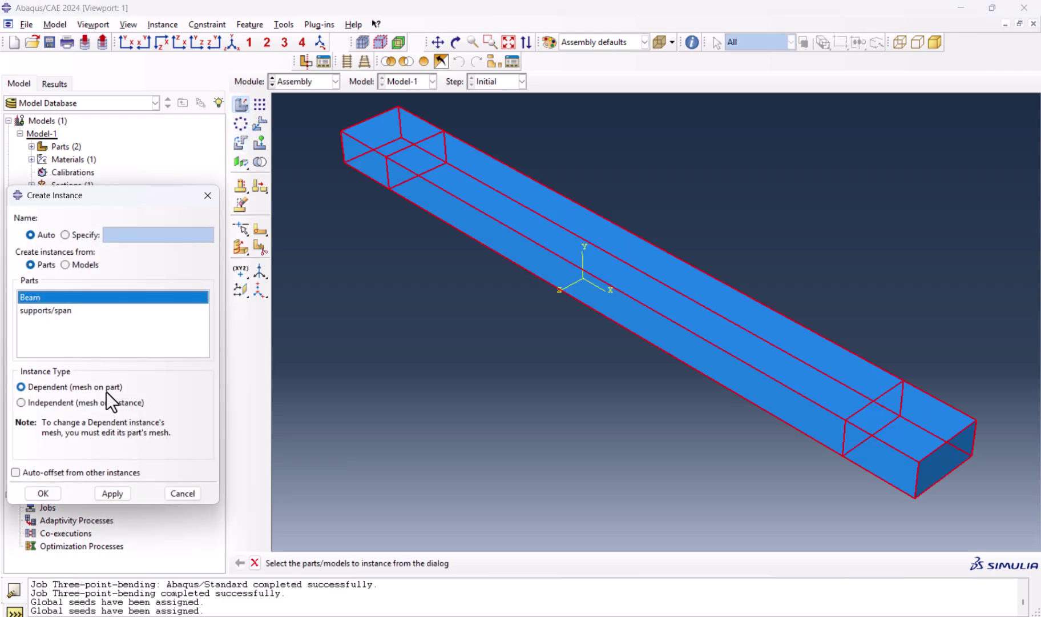
left_click(43, 493)
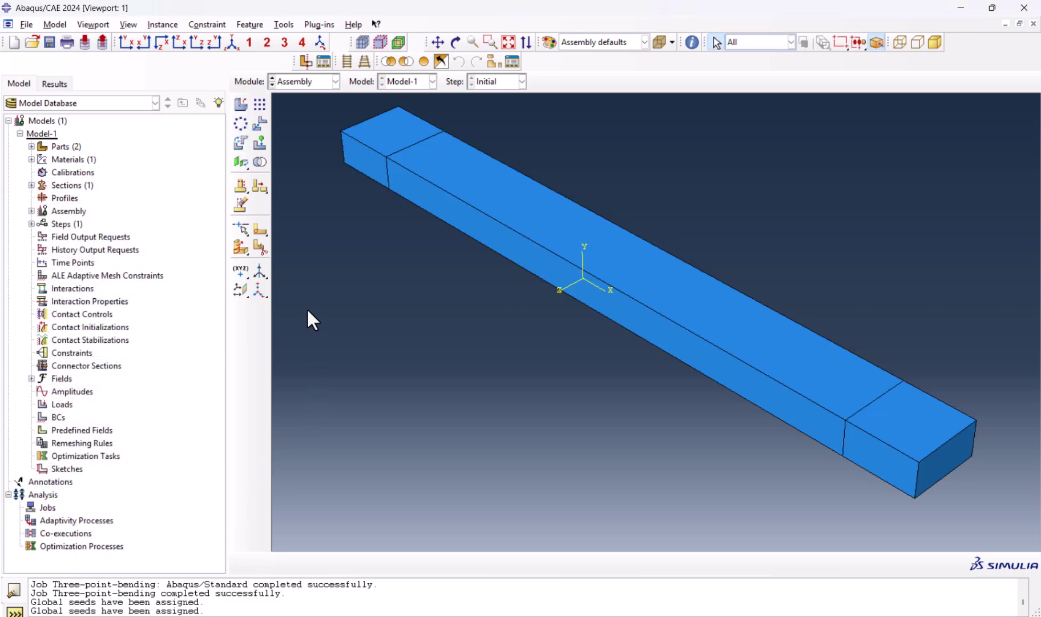
left_click(241, 104)
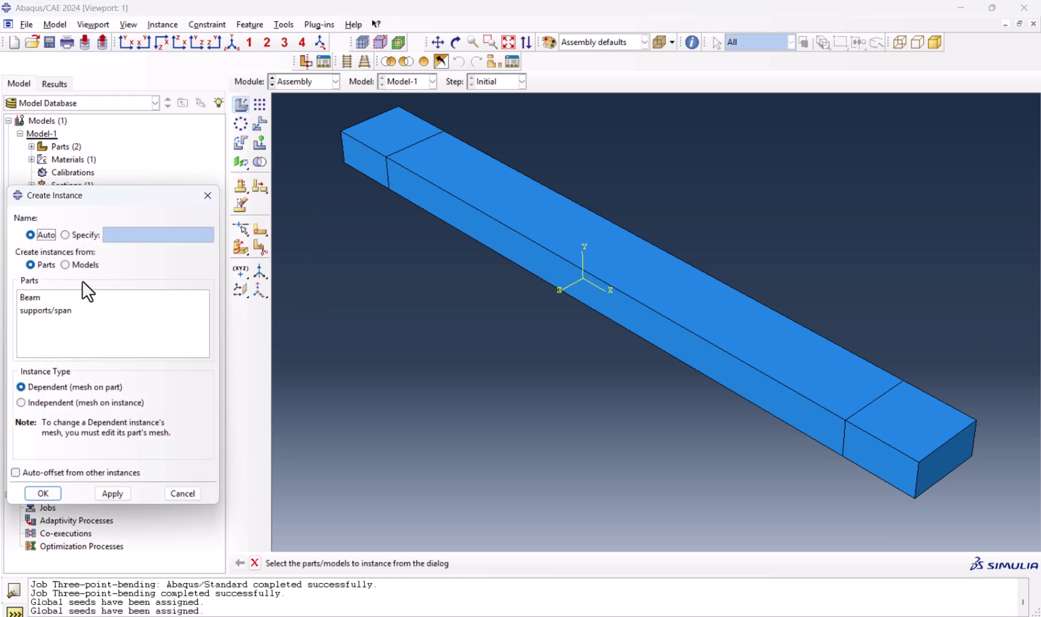
left_click(41, 311)
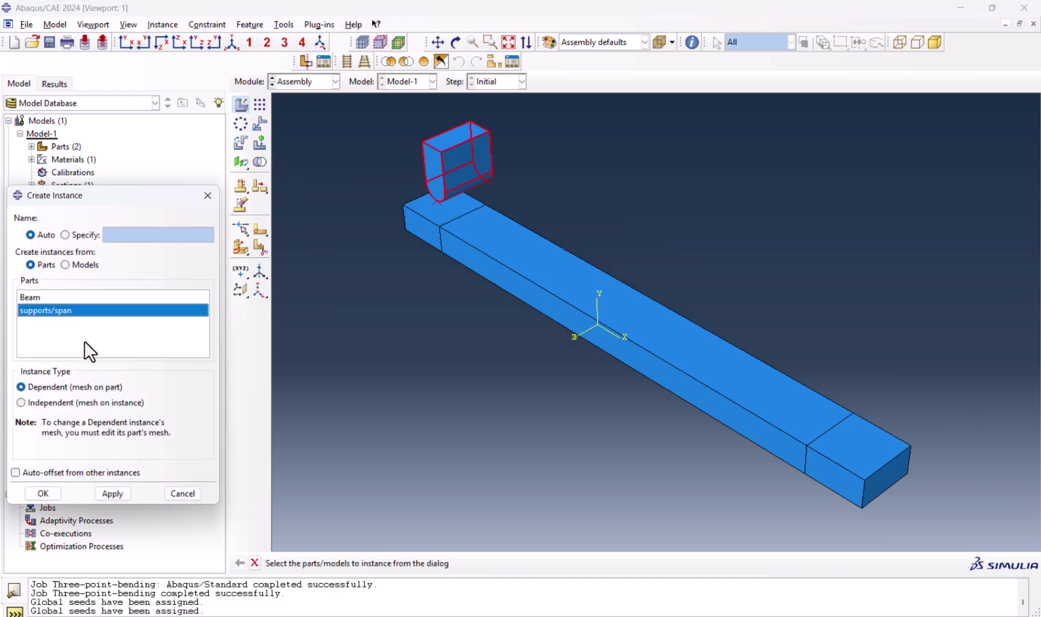
left_click(44, 493)
Translate the supports/span block from its bottom vertex onto the beam's mid-span (32, -4, 0)
left_click(260, 123)
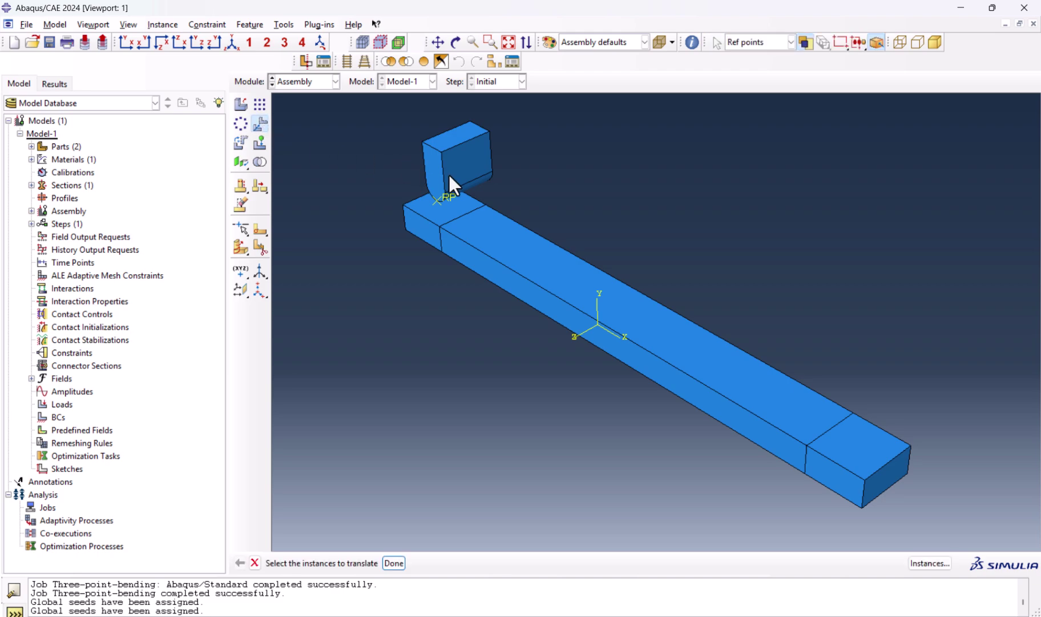
left_click(438, 184)
scroll(431, 203, "up", 2)
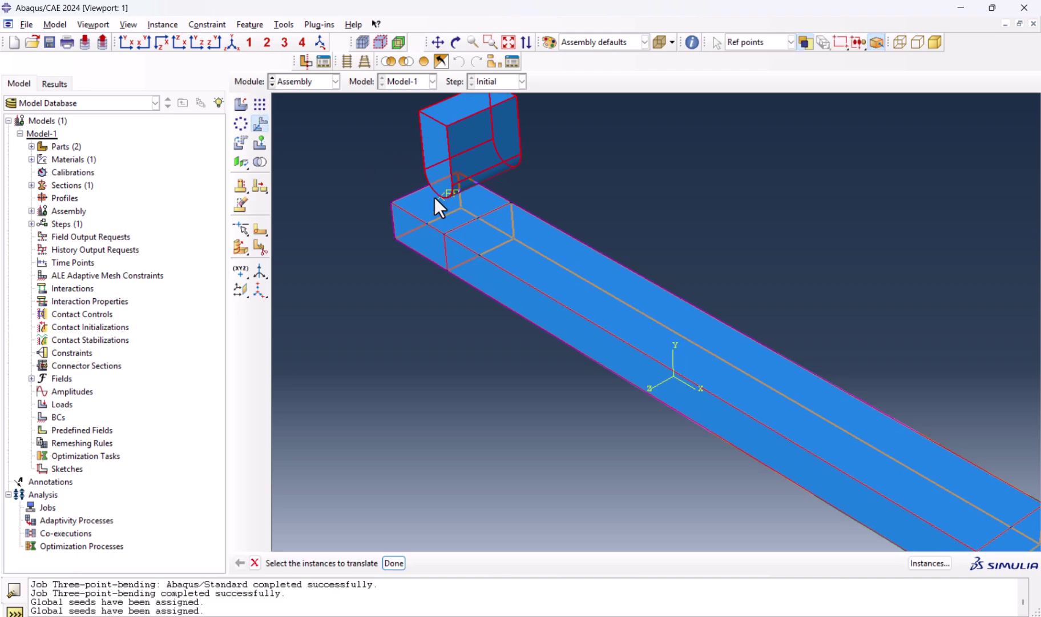
middle_click(347, 159)
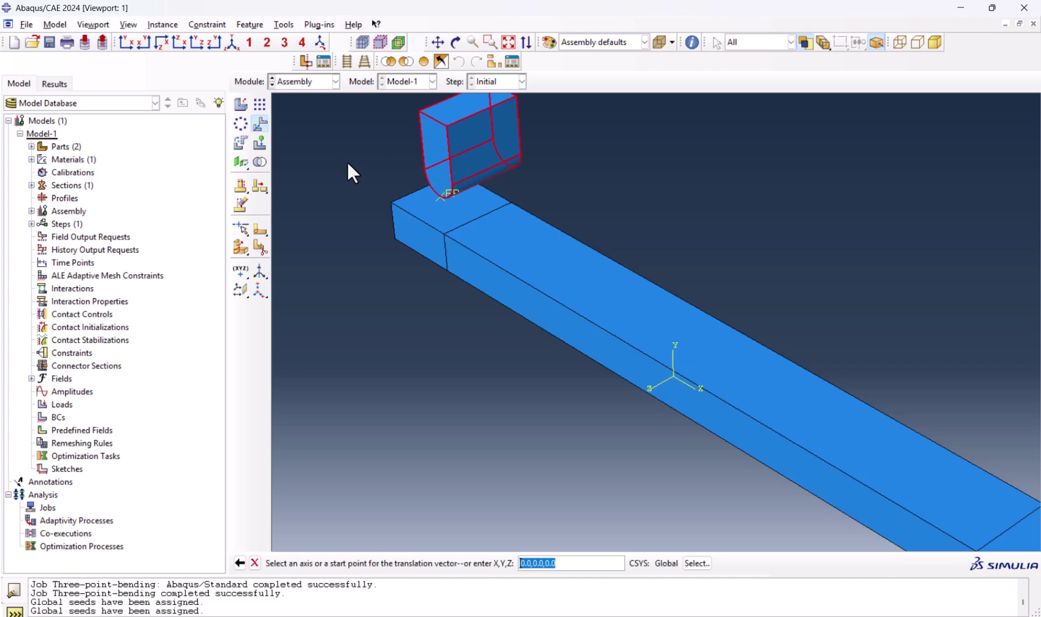
left_click(442, 199)
scroll(433, 233, "down", 2)
left_click(612, 331)
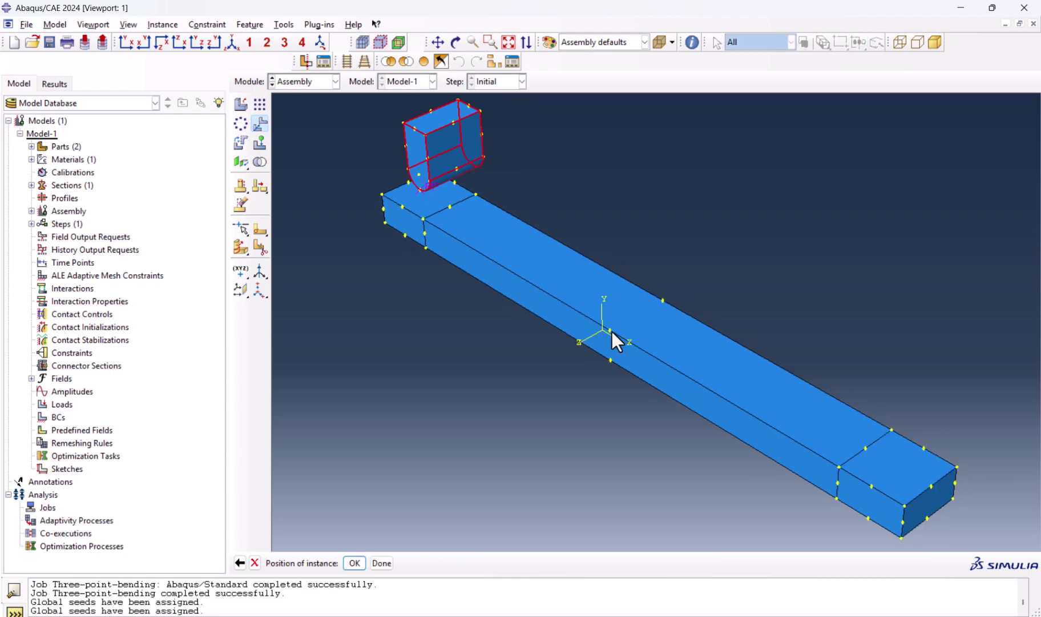
middle_click(491, 341)
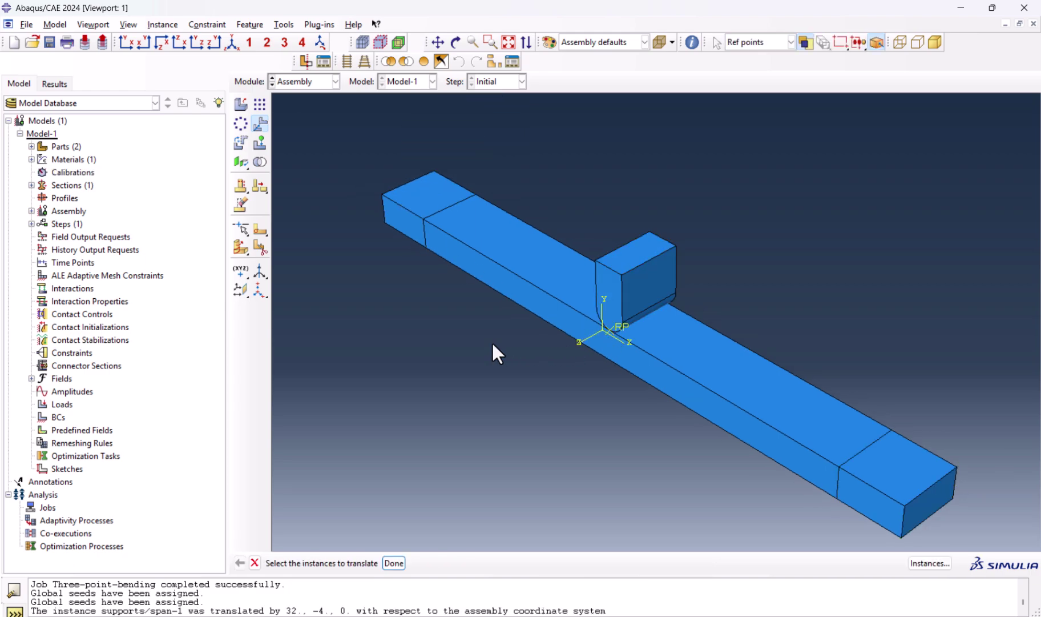
Add a second supports/span instance and rotate it 180° about an axis through two vertices
left_click(239, 107)
left_click(39, 309)
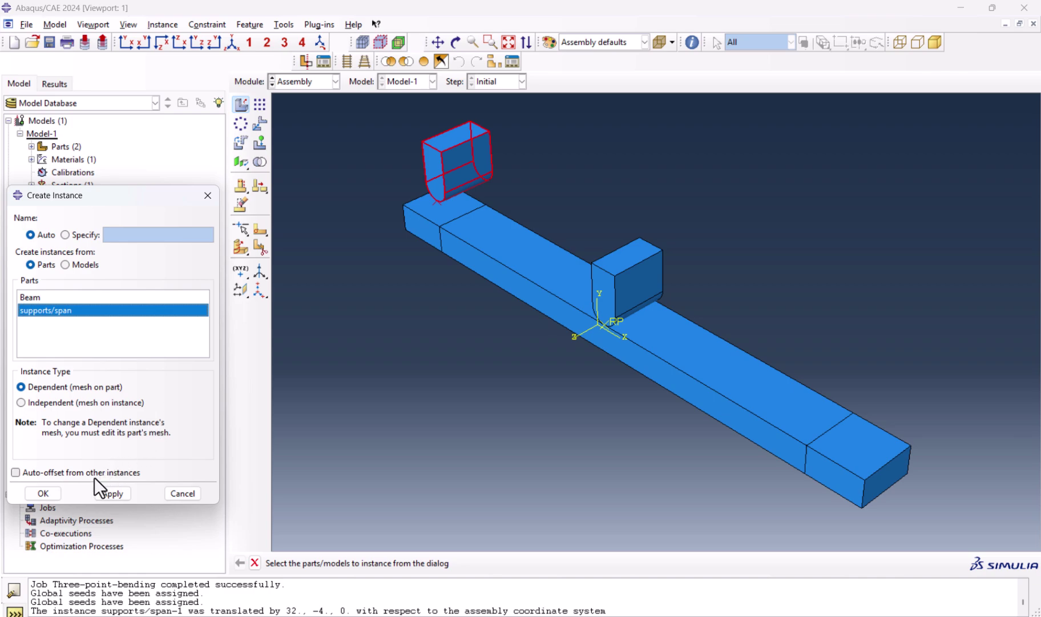
left_click(43, 492)
left_click(241, 143)
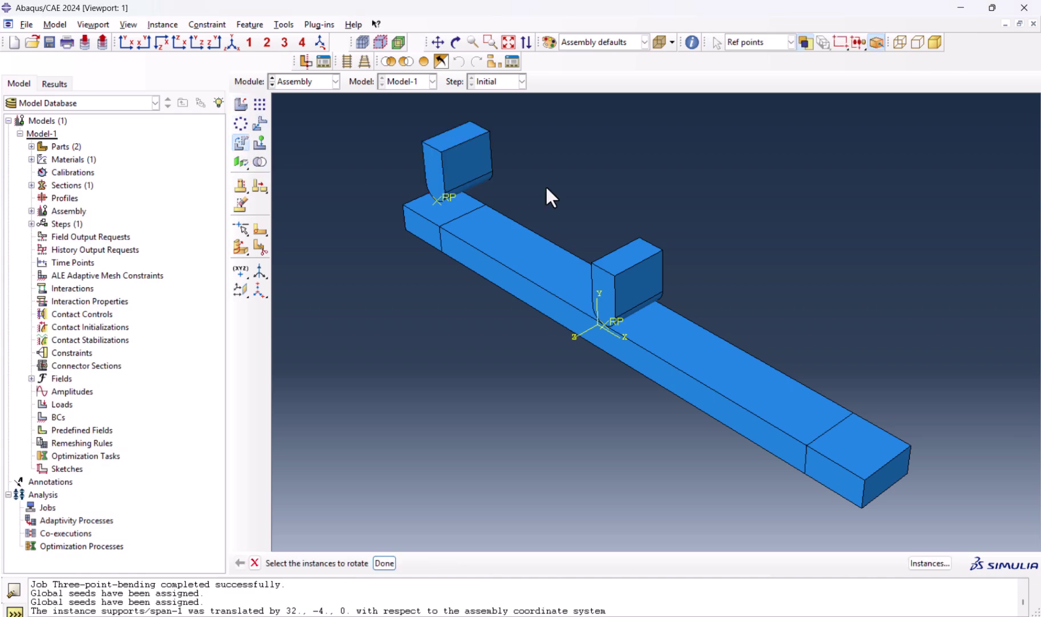
left_click(481, 149)
middle_click(562, 138)
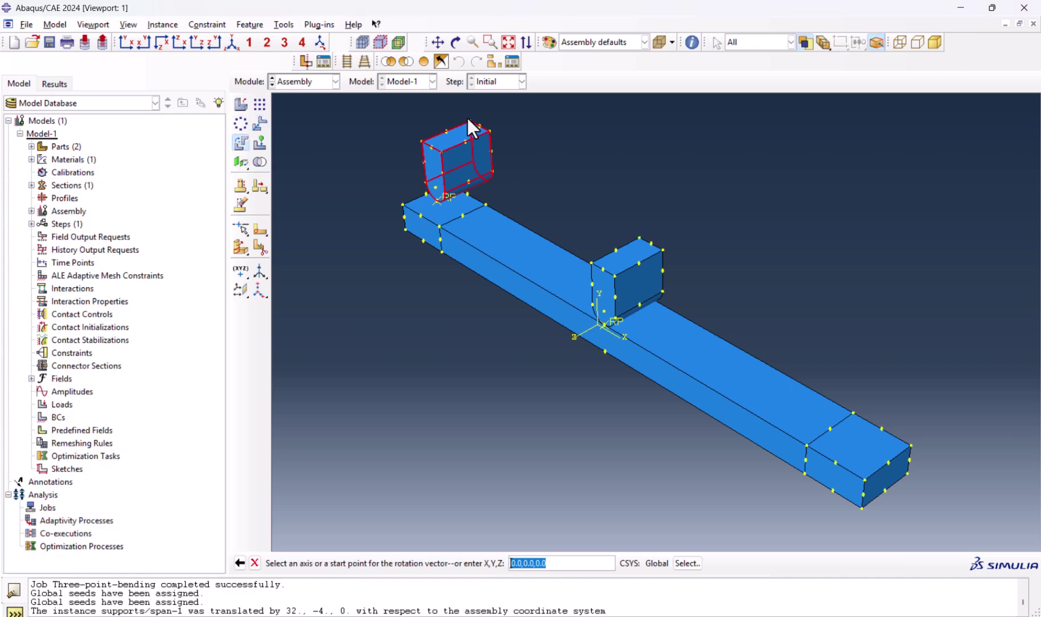
left_click(470, 121)
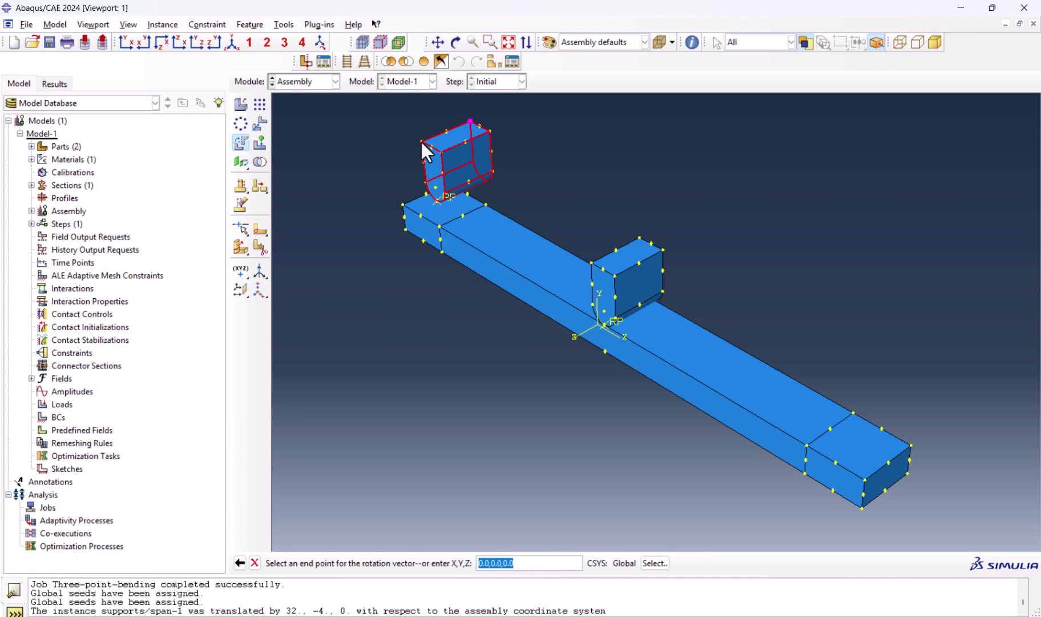
left_click(422, 141)
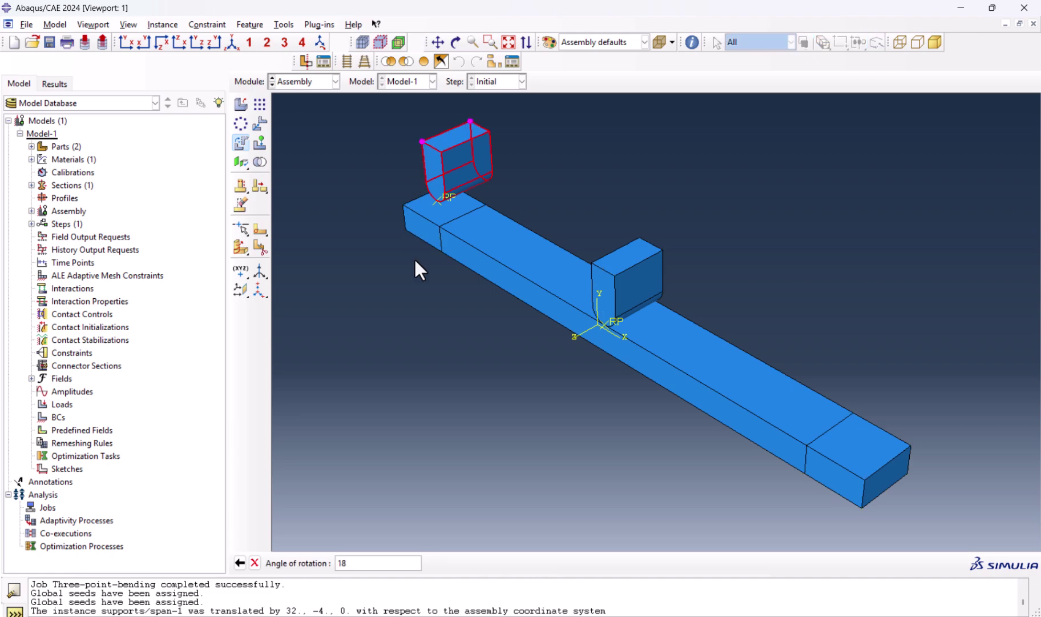
key("Return")
key("Return")
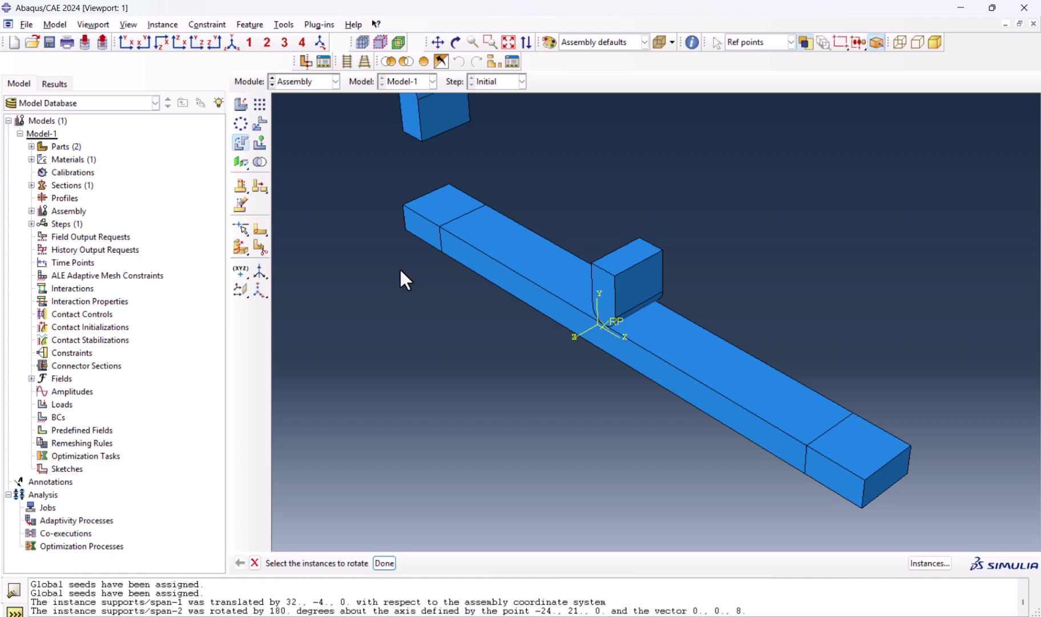
Translate the flipped support block under the beam's left end (4, -24, 0)
scroll(412, 371, "up", 2)
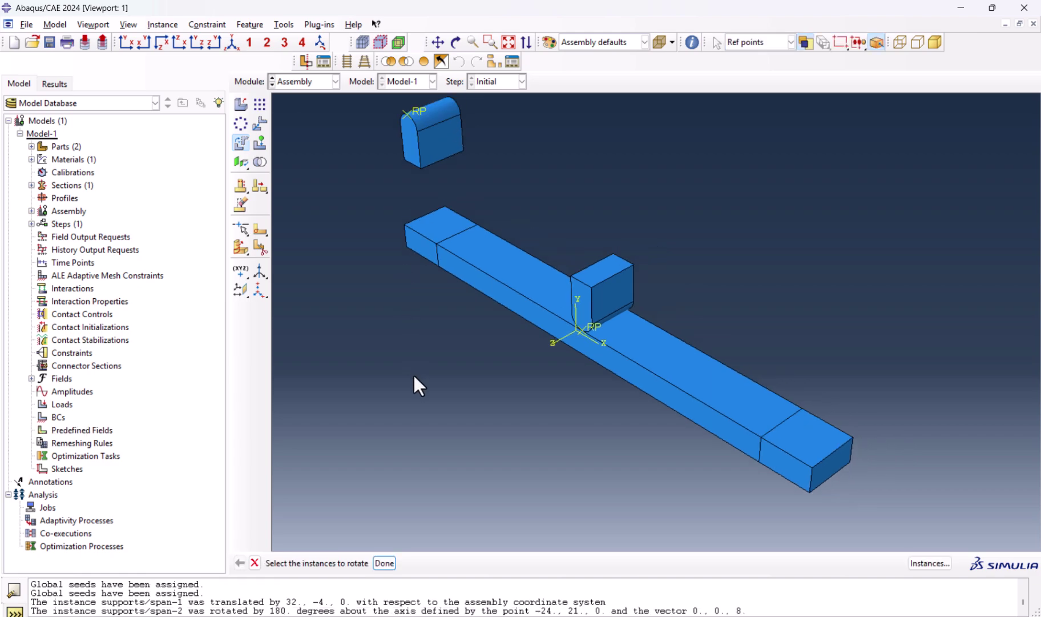
left_click(256, 125)
left_click(408, 132)
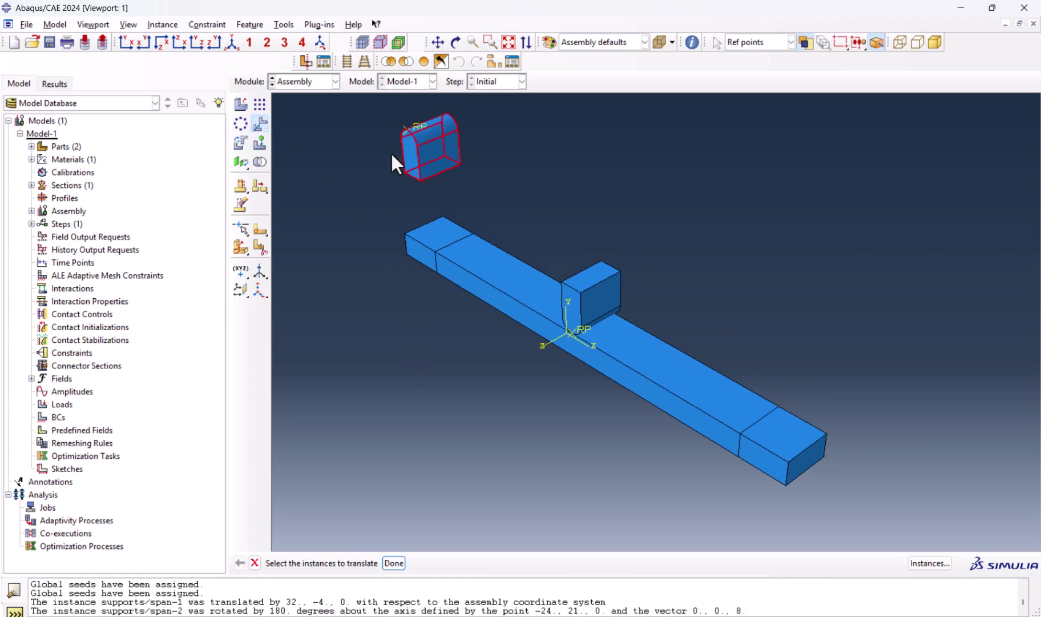
middle_click(390, 151)
left_click(419, 126)
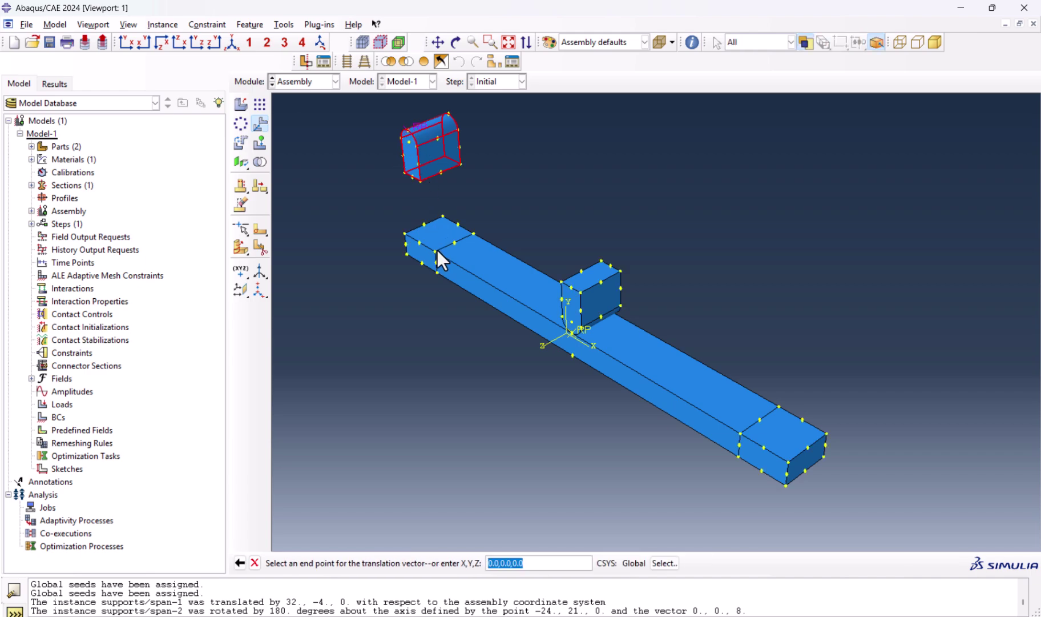
left_click(436, 272)
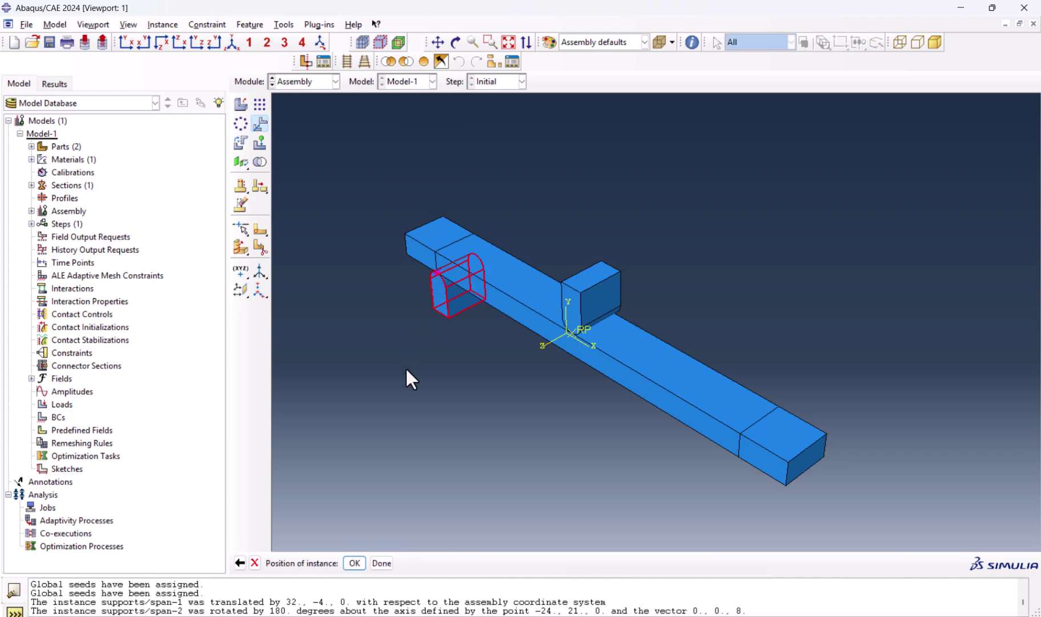
left_click(360, 564)
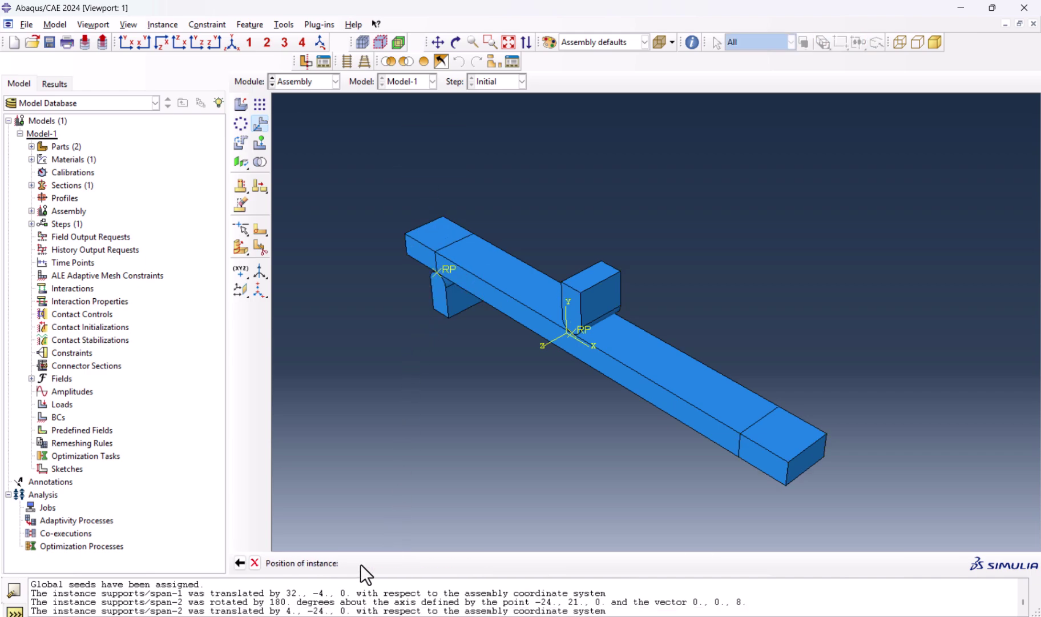
Add a third supports/span instance and rotate it 180° about its vertical edge
left_click(241, 104)
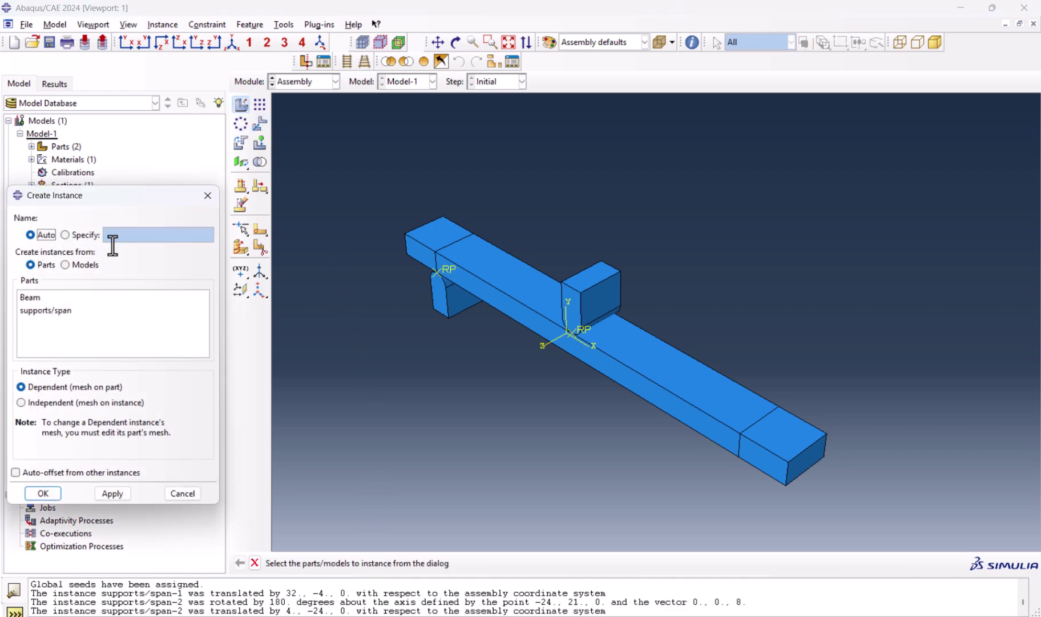
left_click(42, 310)
left_click(52, 495)
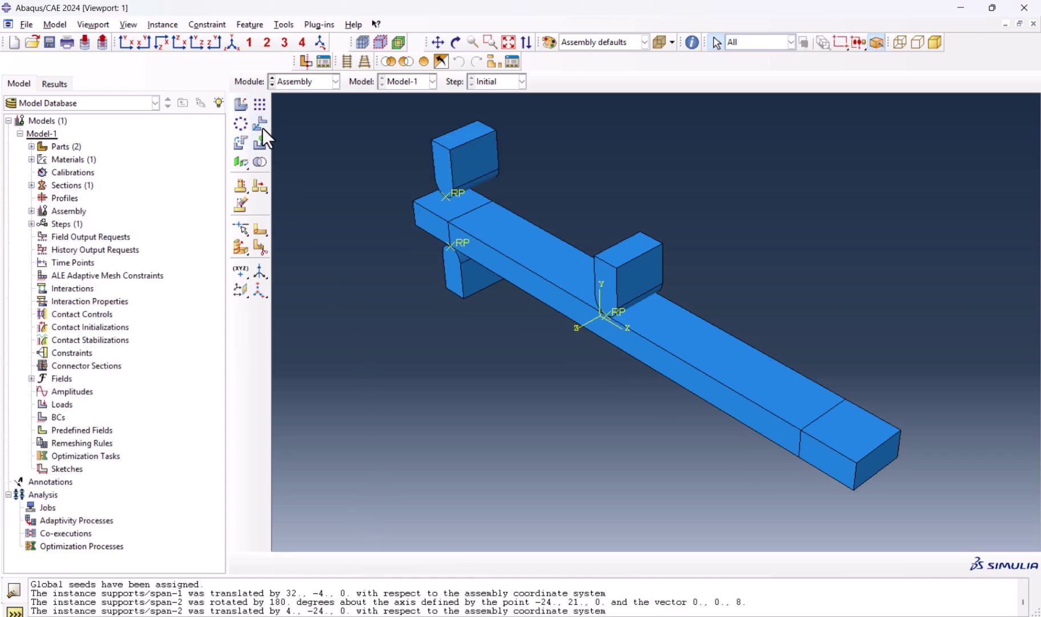
left_click(242, 142)
left_click(471, 144)
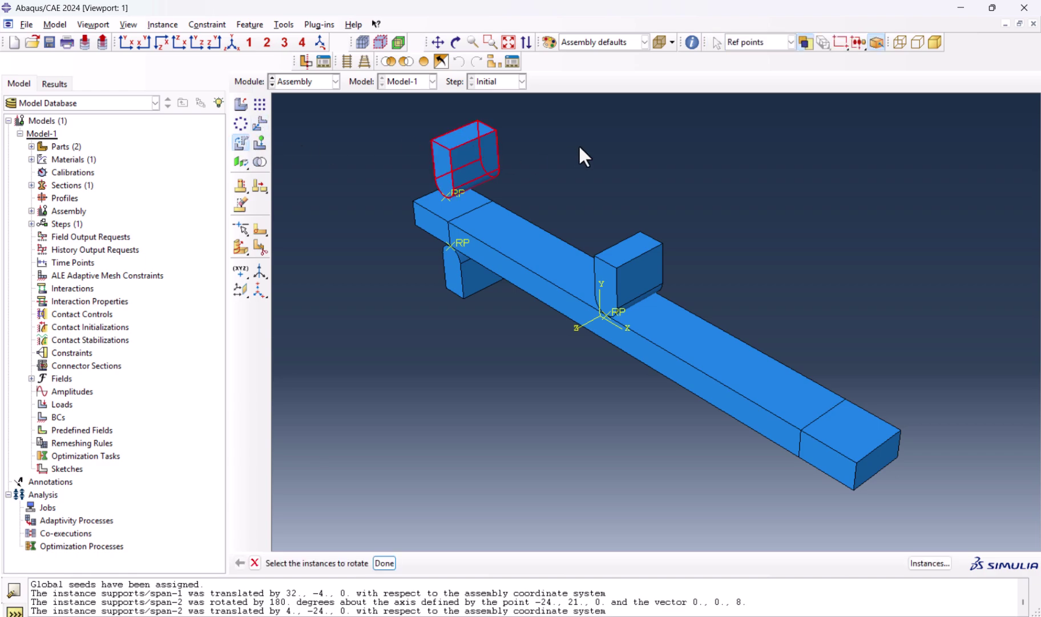
middle_click(527, 135)
left_click(477, 120)
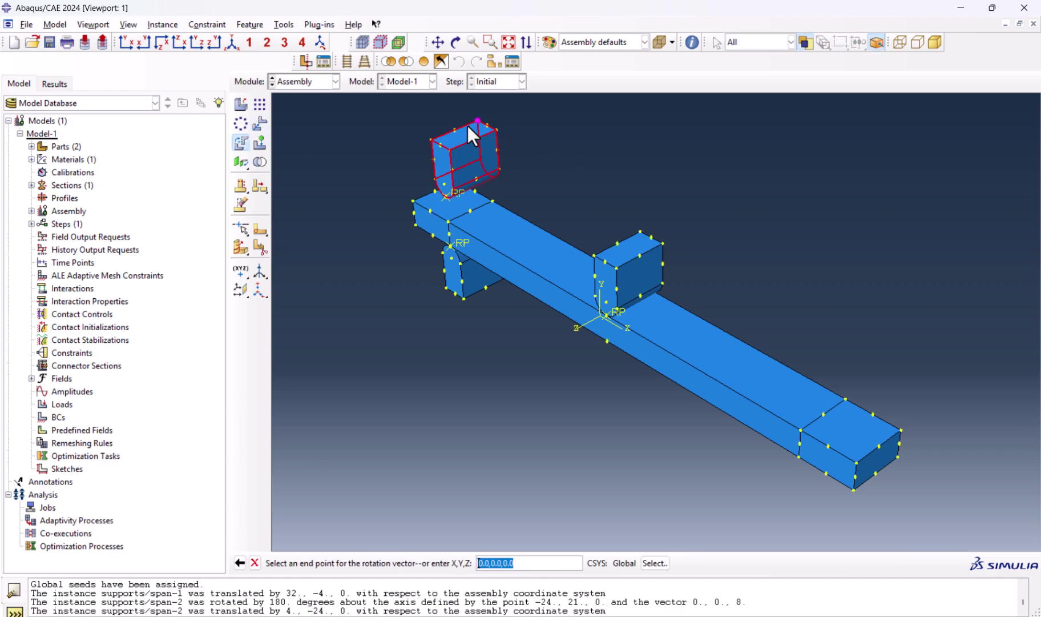
left_click(432, 140)
type("180")
key("Return")
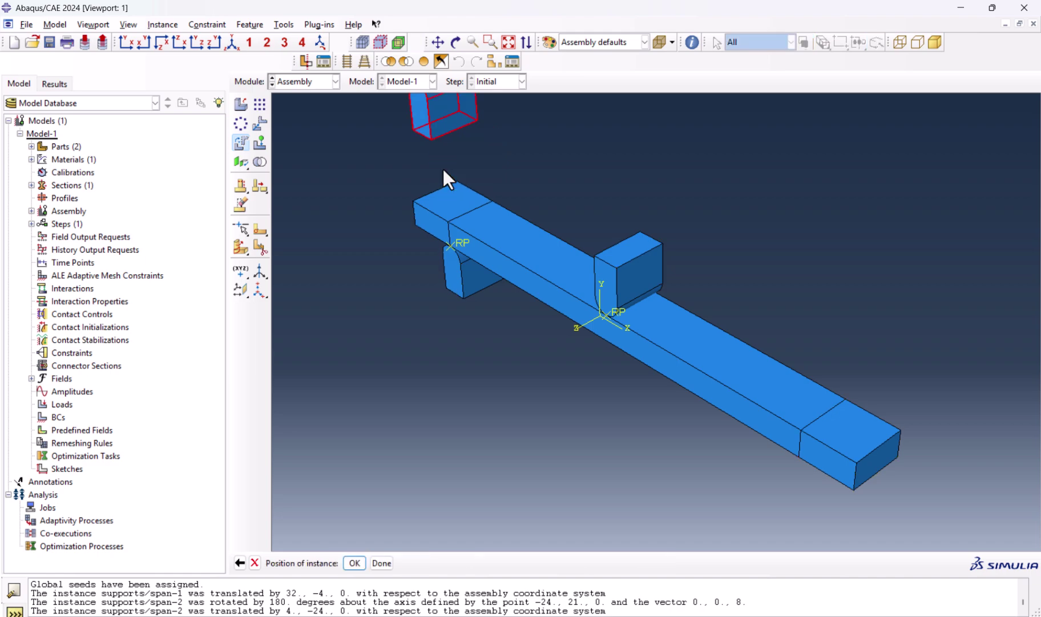
key("Return")
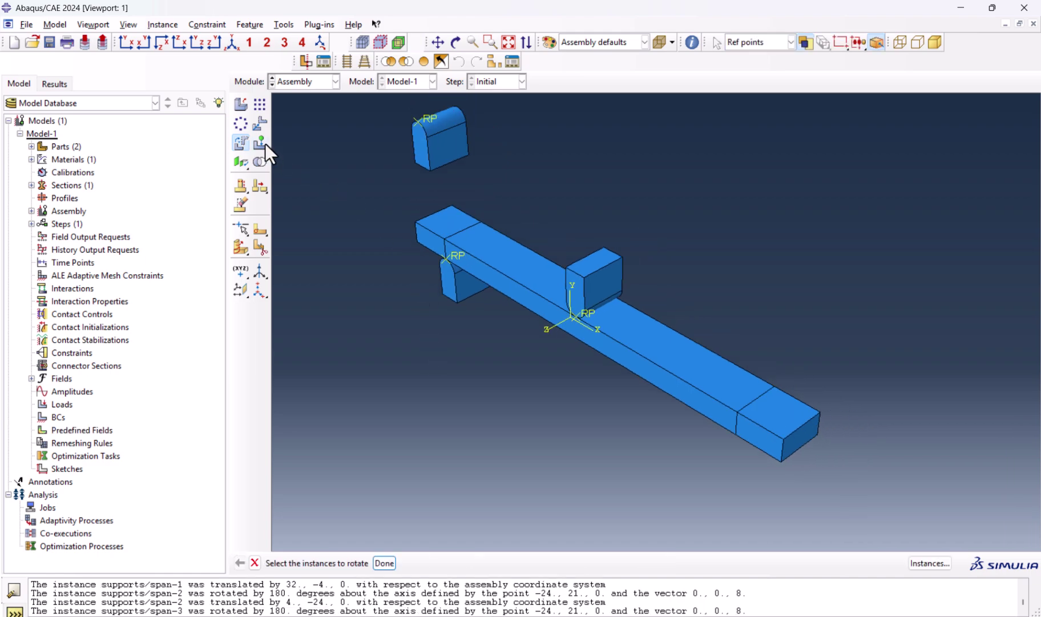
Translate the flipped support under the beam's right end (68, -24, 0) and view from the front
left_click(260, 123)
left_click(416, 116)
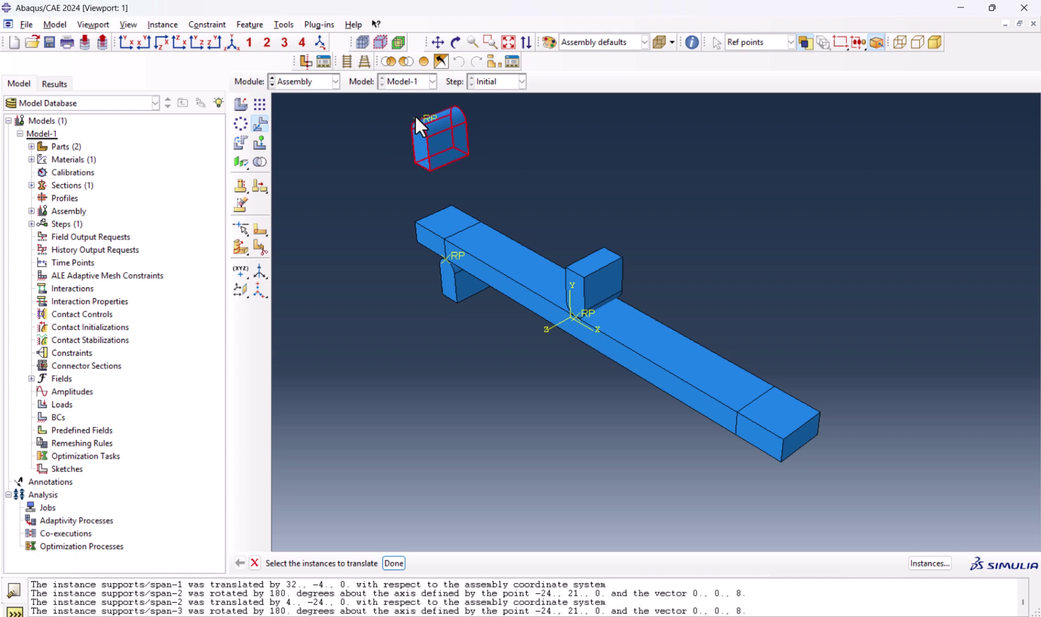
middle_click(420, 120)
left_click(419, 120)
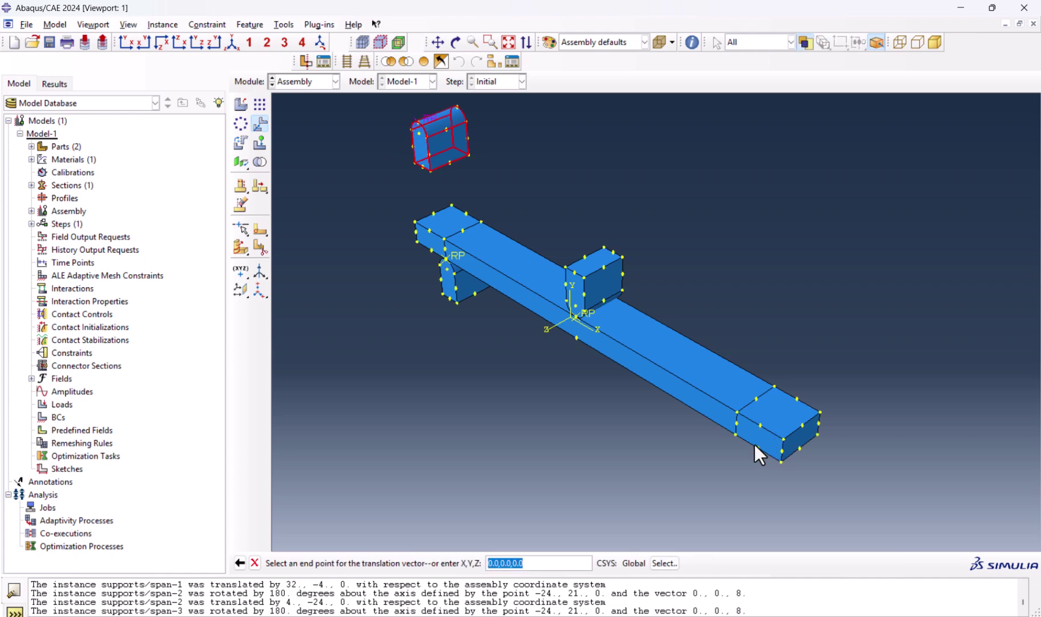
left_click(735, 435)
middle_click(659, 461)
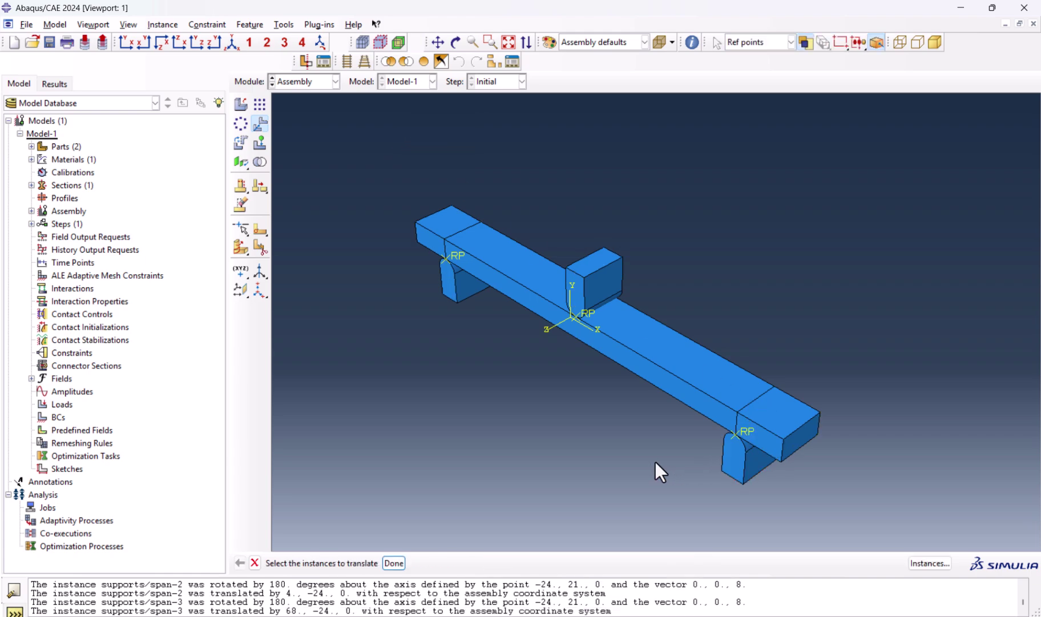
left_click(125, 44)
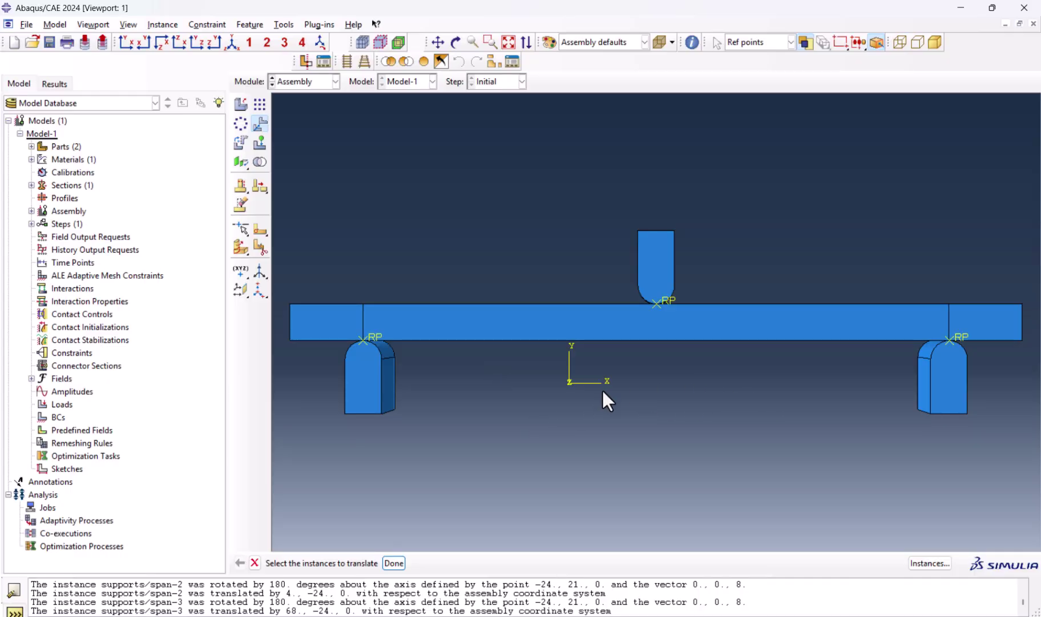
Create Step-1 as a Static, General step with Nlgeom turned on
left_click(293, 86)
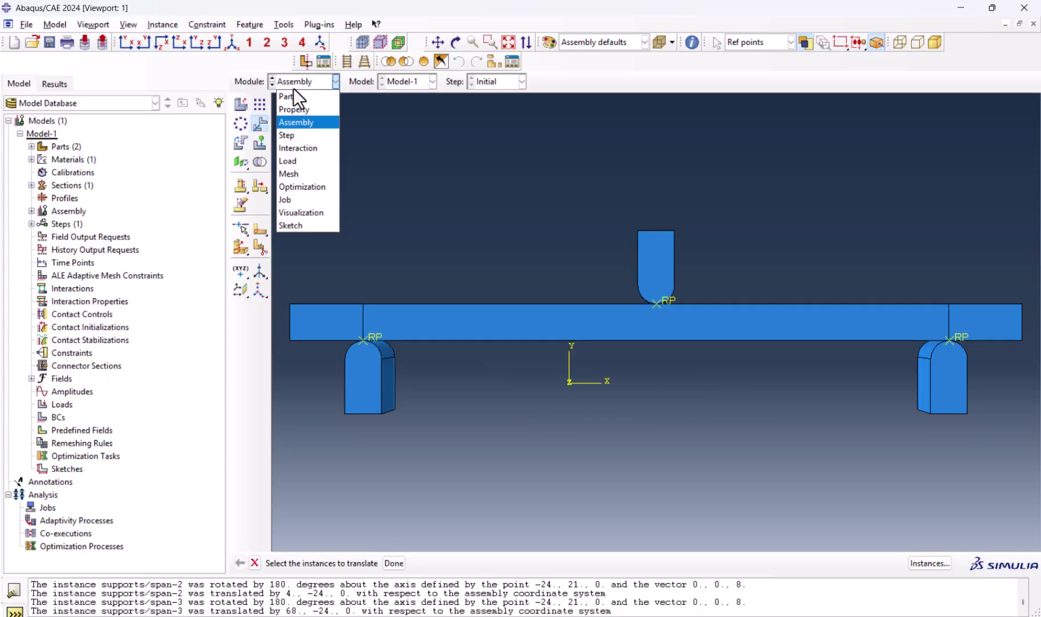
left_click(297, 132)
left_click(240, 106)
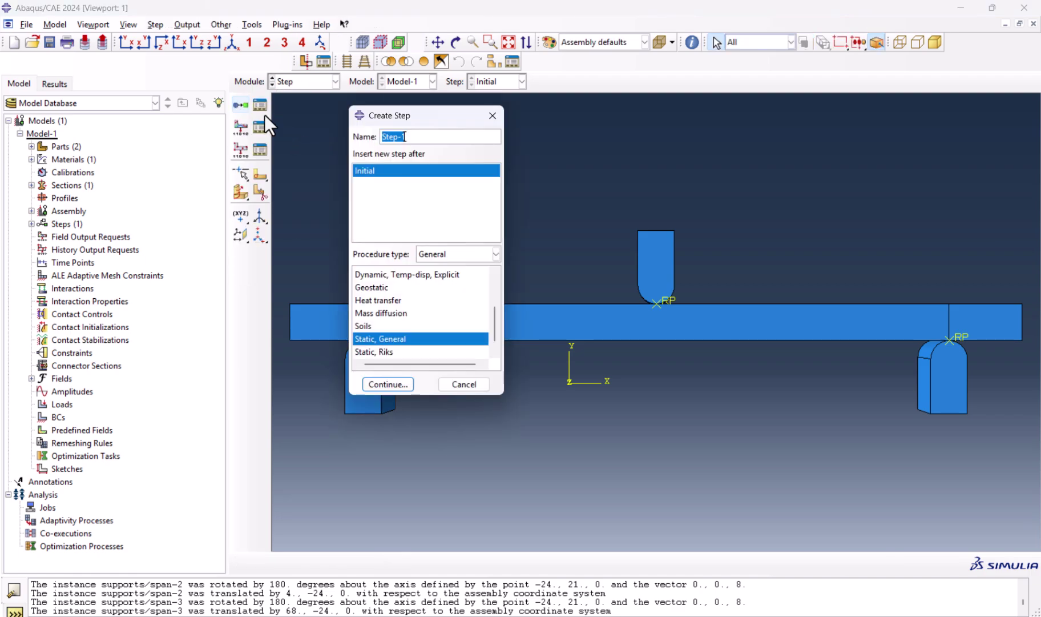
left_click(386, 384)
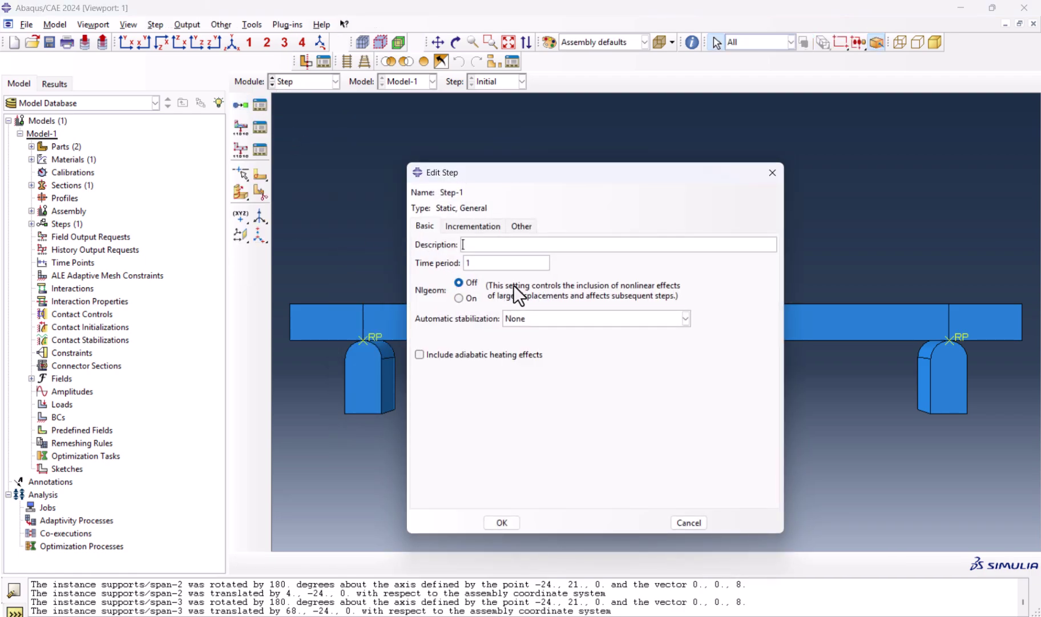
left_click(460, 298)
Set incrementation to 100000 max increments, initial 0.01, minimum 1E-09, maximum 0.1
left_click(473, 226)
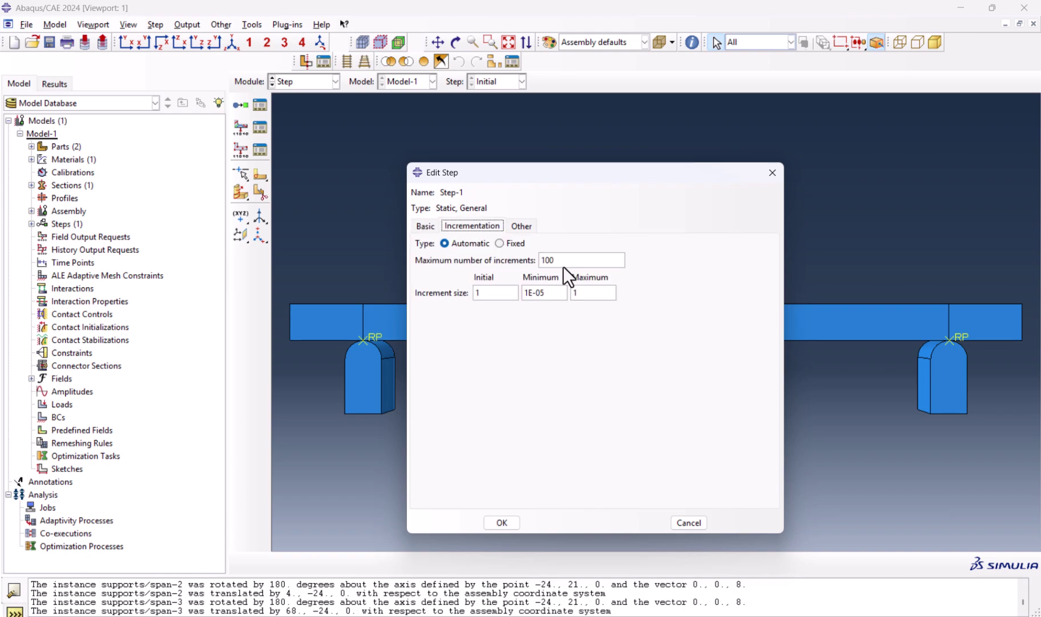
left_click(575, 262)
type("000")
double_click(490, 293)
type("0.01")
left_click(542, 293)
key("BackSpace")
type("9")
double_click(585, 294)
type("0.1")
left_click(502, 519)
left_click(305, 83)
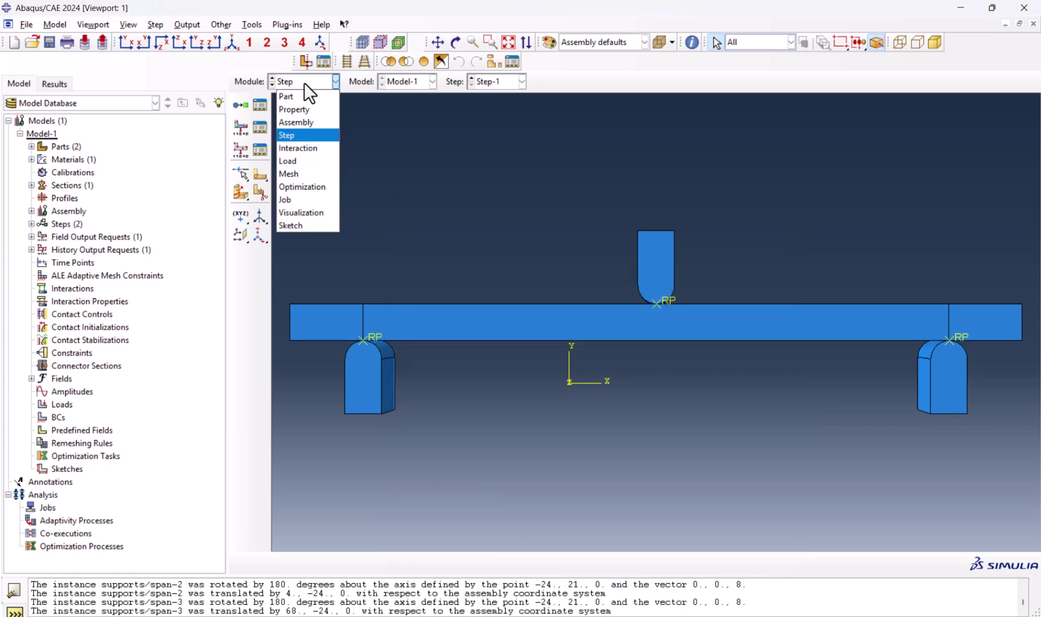
Create contact property IntProp-1 with Penalty tangential friction, coefficient 0.15
left_click(307, 149)
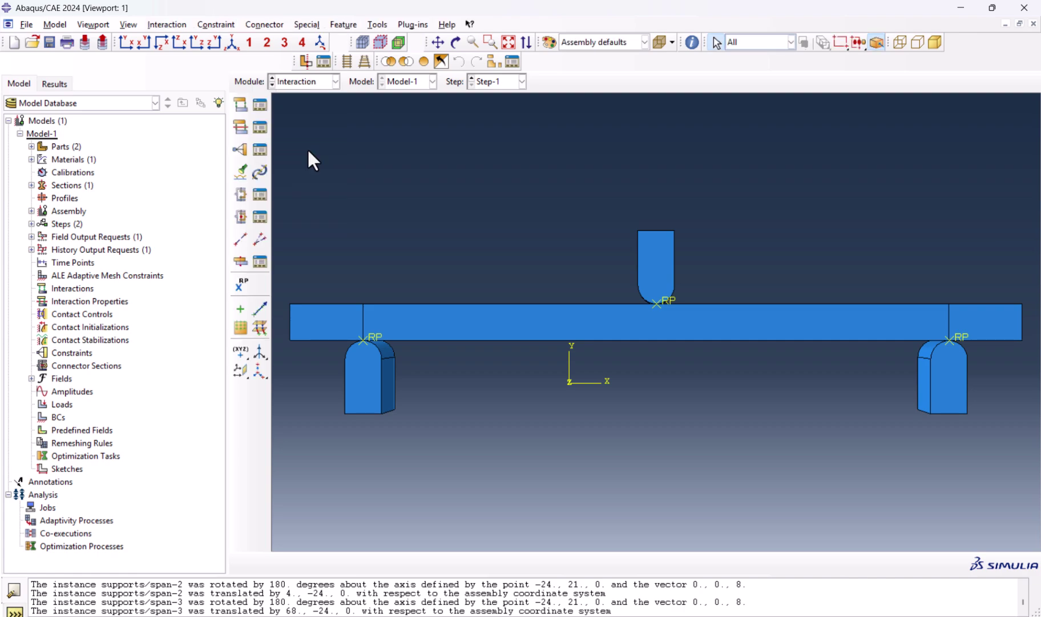
left_click(245, 127)
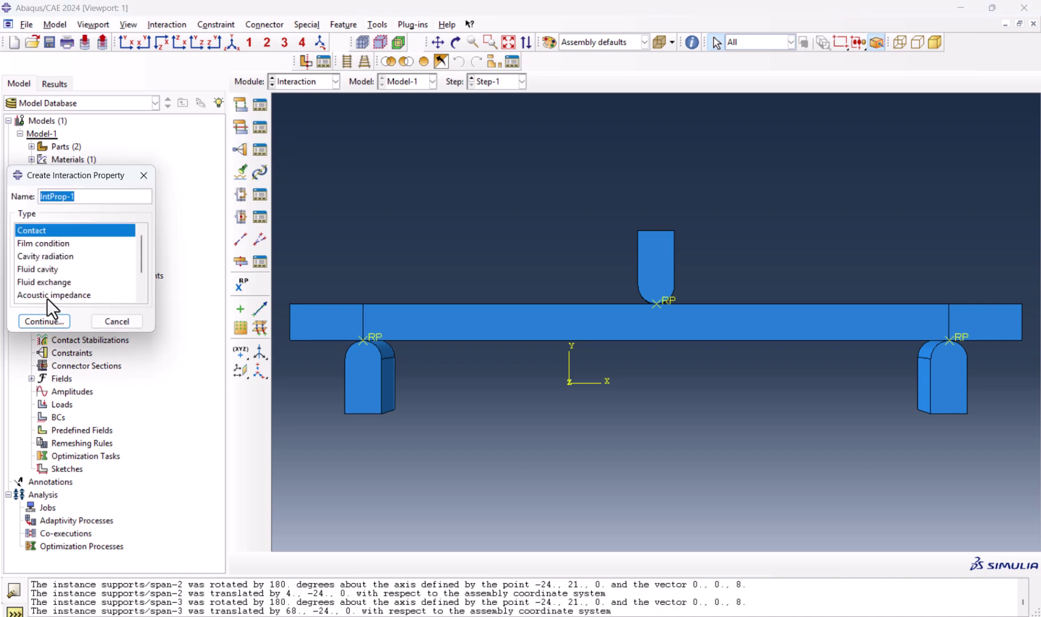
left_click(40, 321)
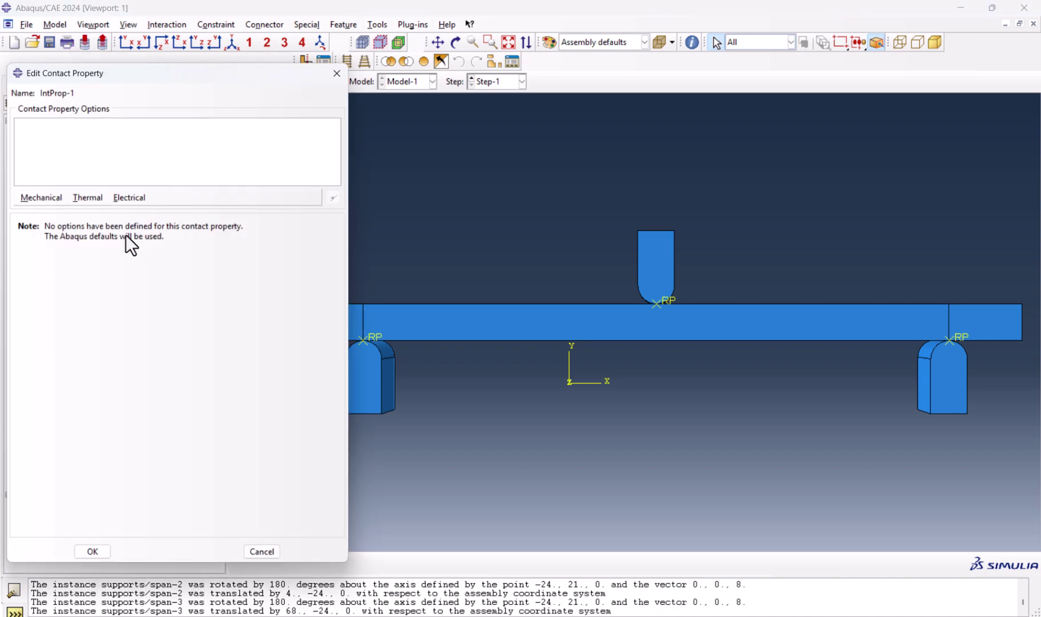
left_click(53, 197)
left_click(53, 208)
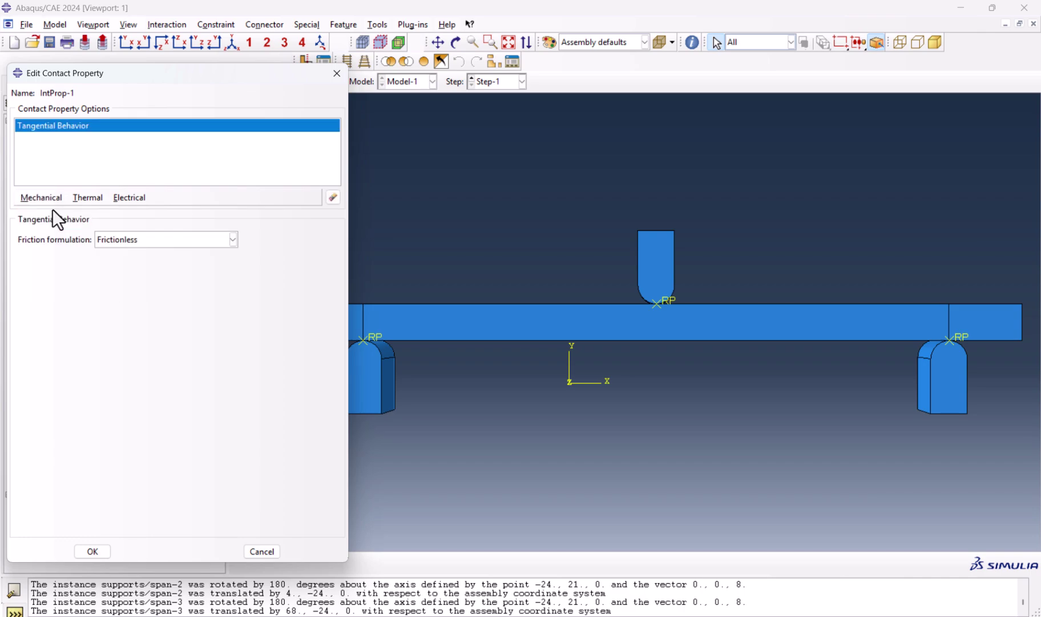
left_click(165, 245)
left_click(154, 268)
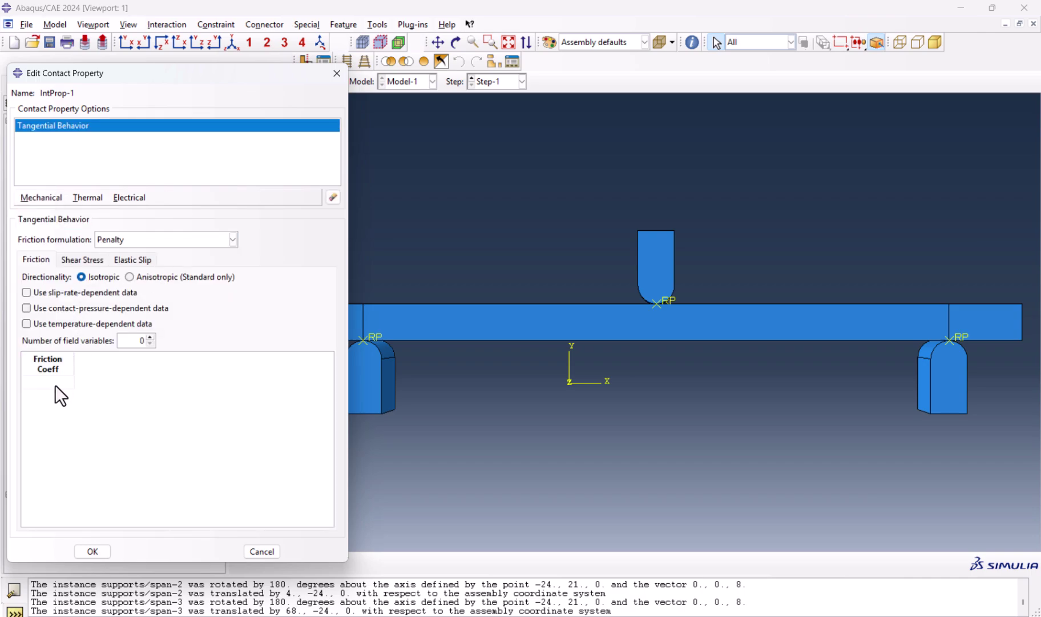
type(".15")
Add hard normal behavior and save IntProp-1
left_click(47, 196)
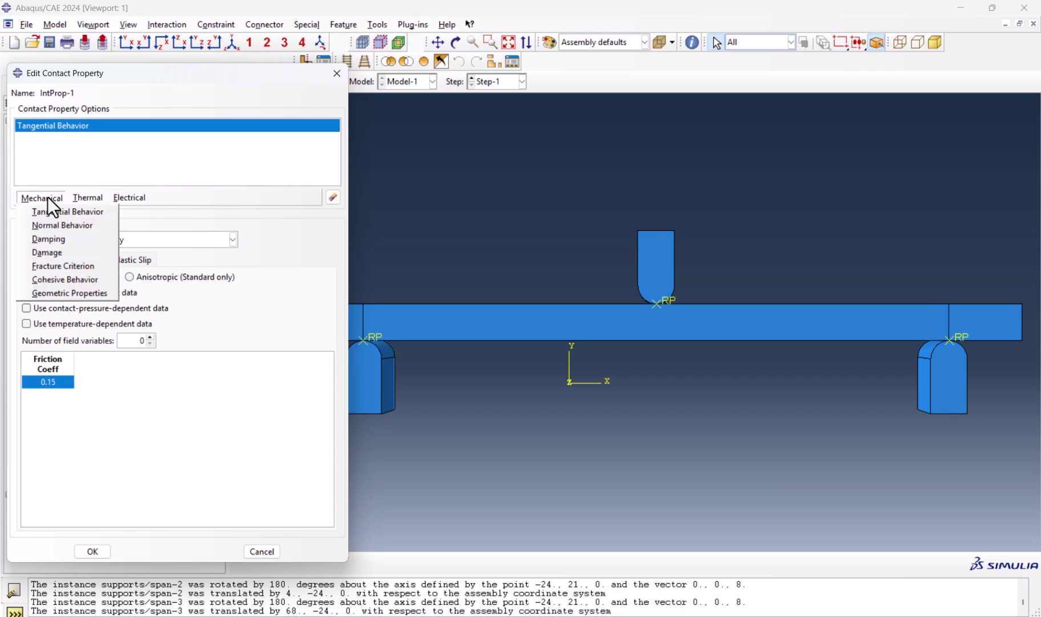
left_click(56, 224)
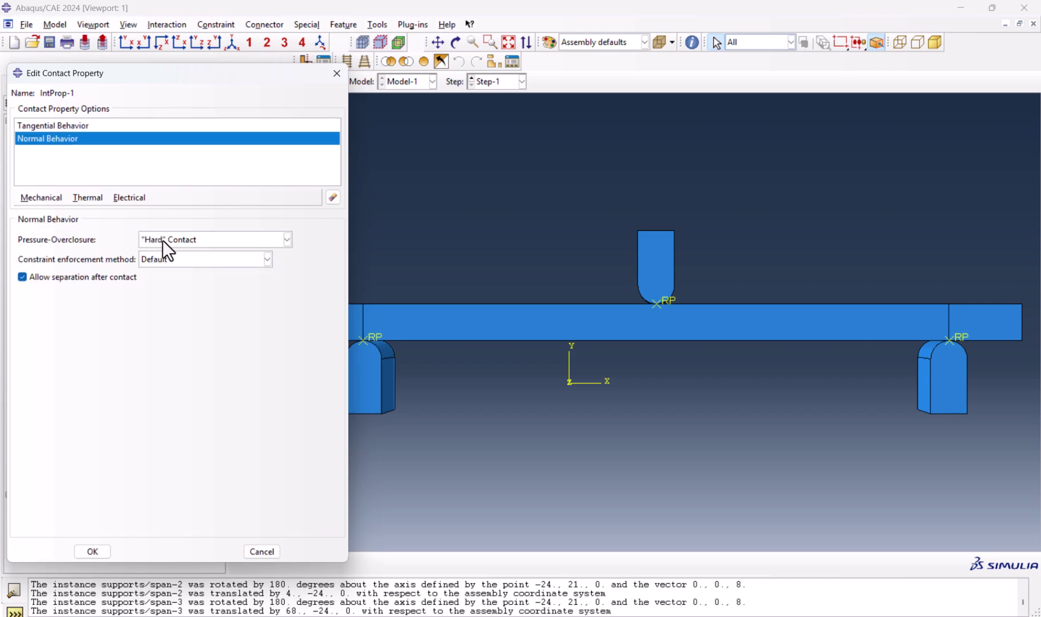
left_click(93, 552)
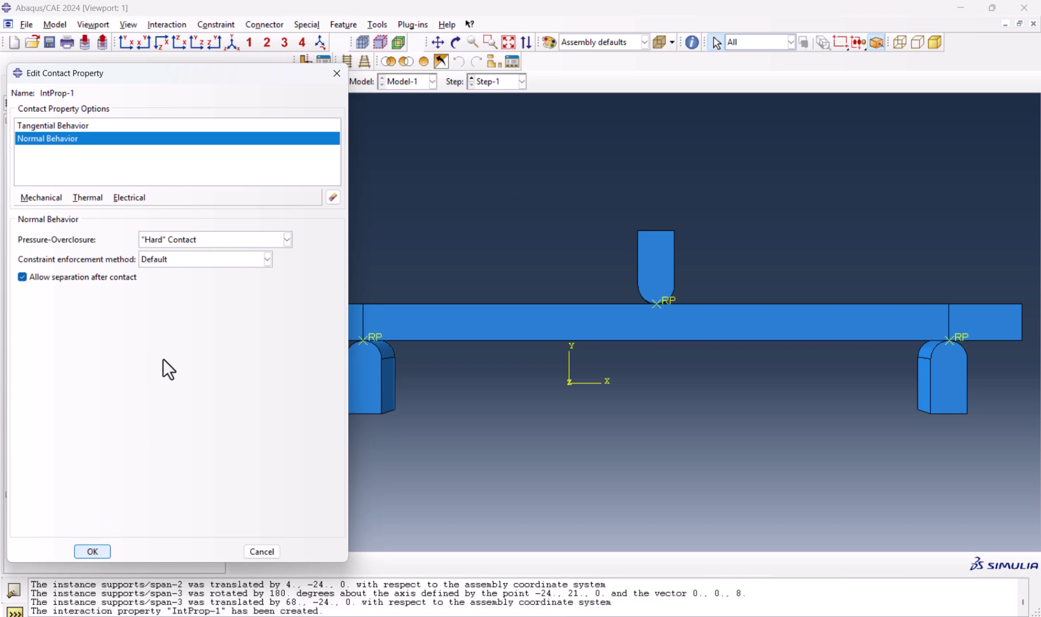
Create general contact Int-1 in the Initial step with IntProp-1 as the global property
left_click(243, 149)
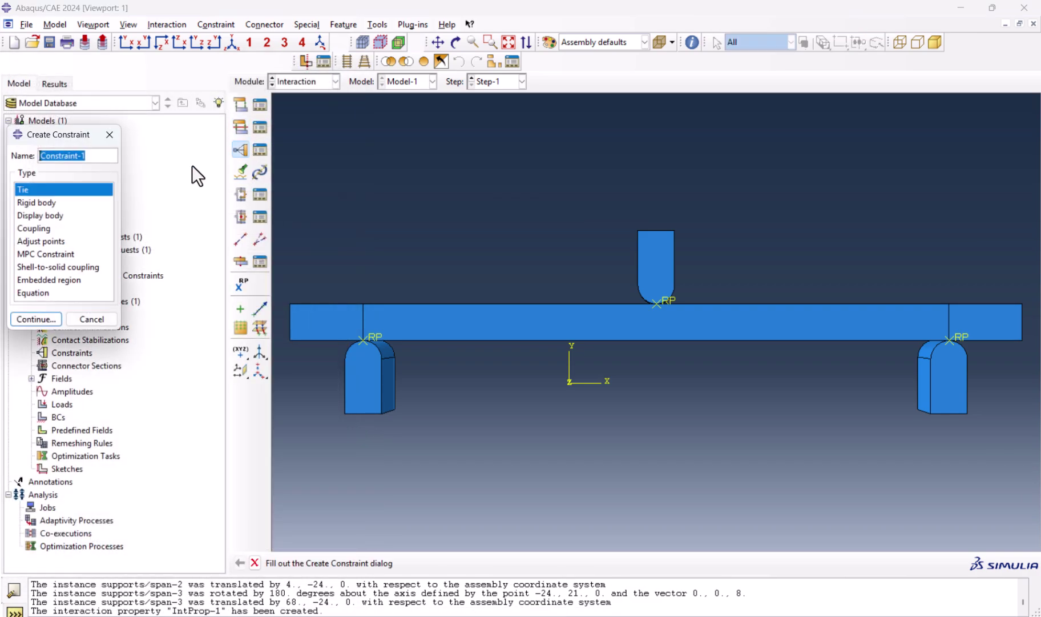
left_click(239, 105)
left_click(145, 191)
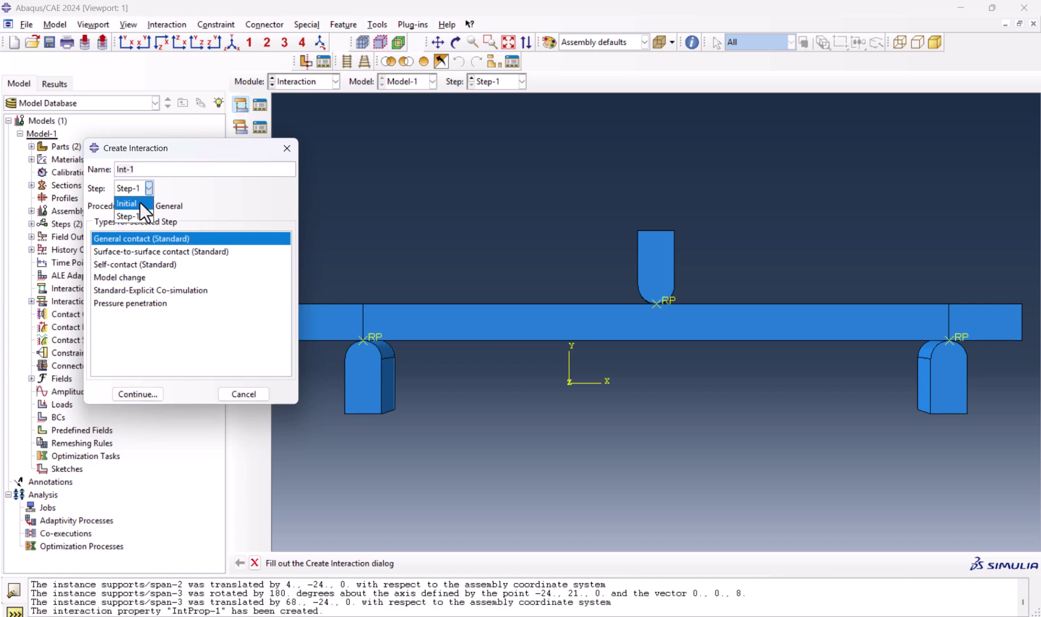
left_click(139, 203)
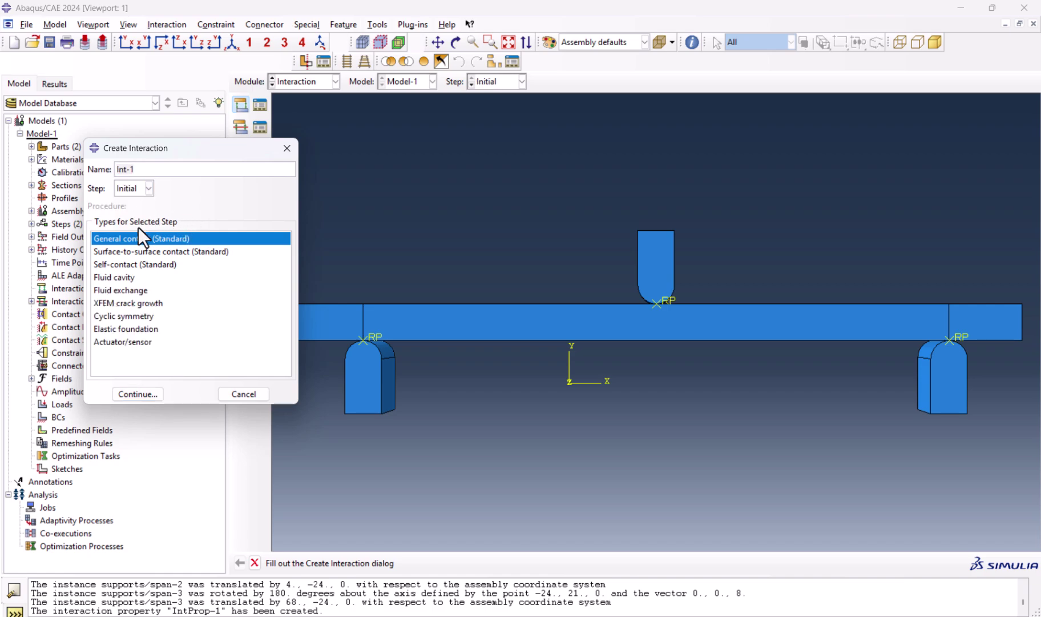
left_click(139, 393)
left_click(176, 306)
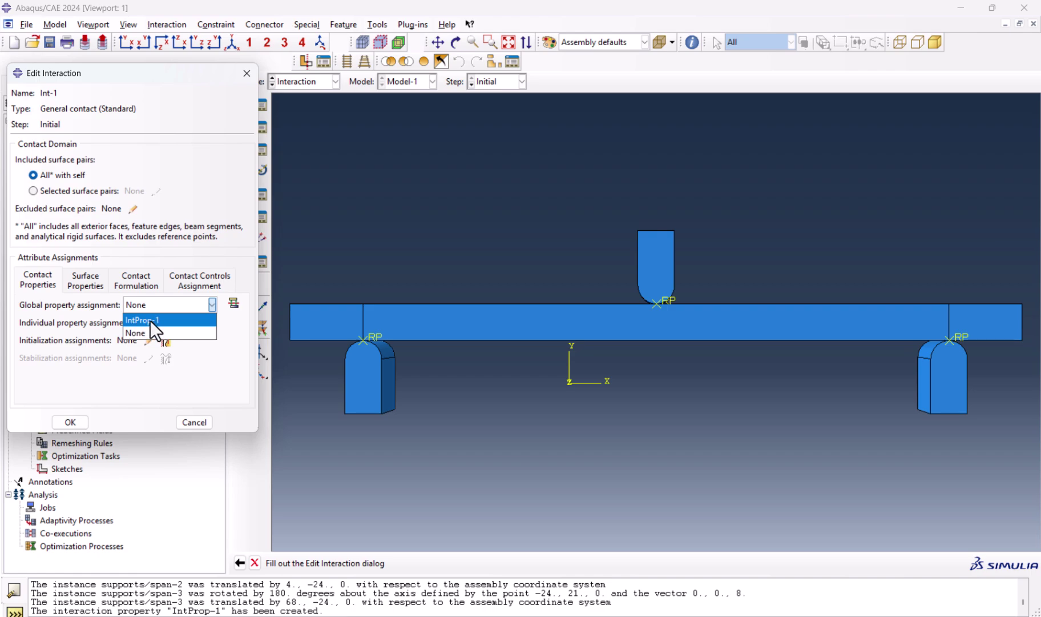
left_click(151, 320)
left_click(62, 423)
left_click(304, 81)
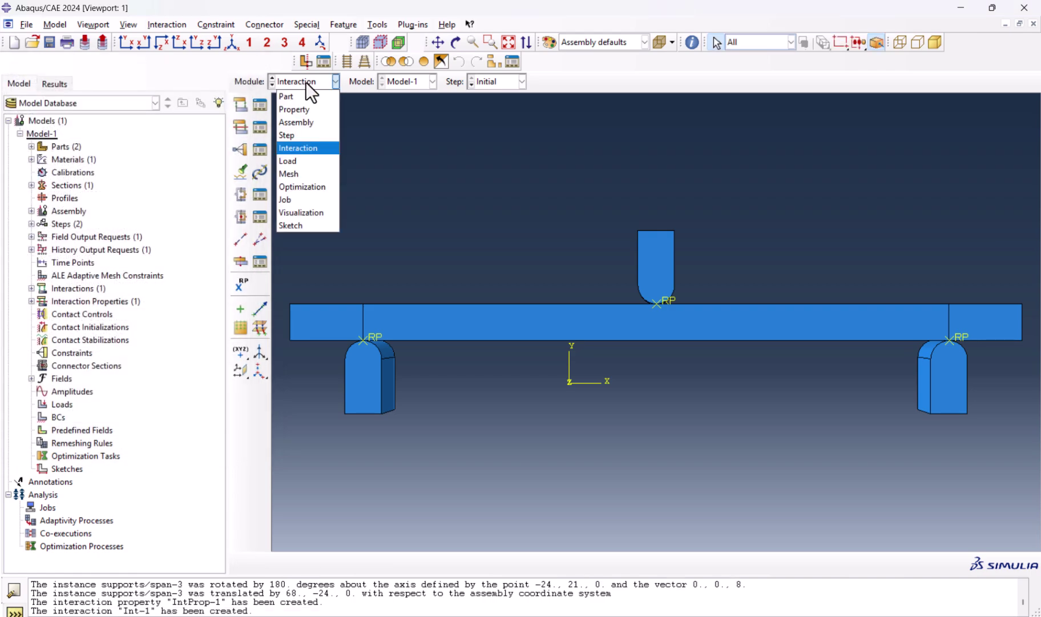
Create BC-1 fixing all displacements and rotations of the loading pin's reference point in Initial
left_click(298, 161)
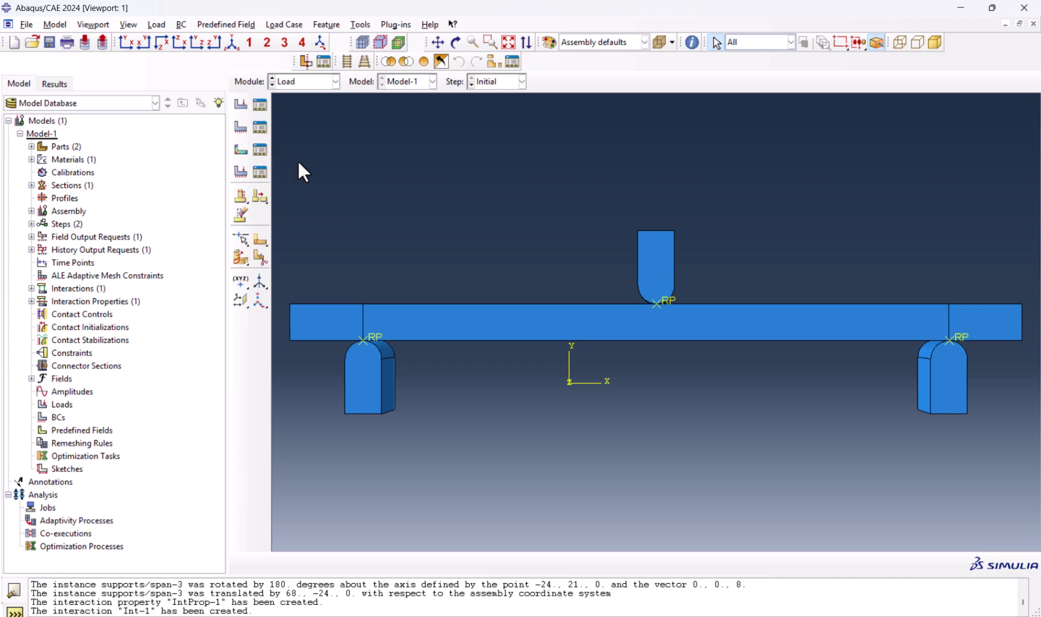
left_click(258, 126)
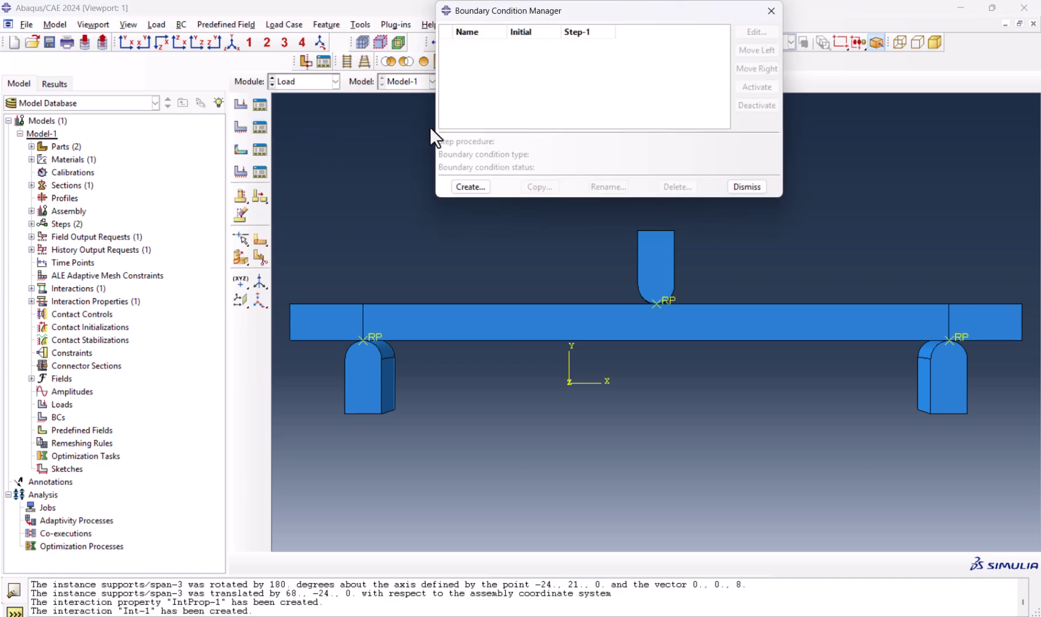
left_click(470, 186)
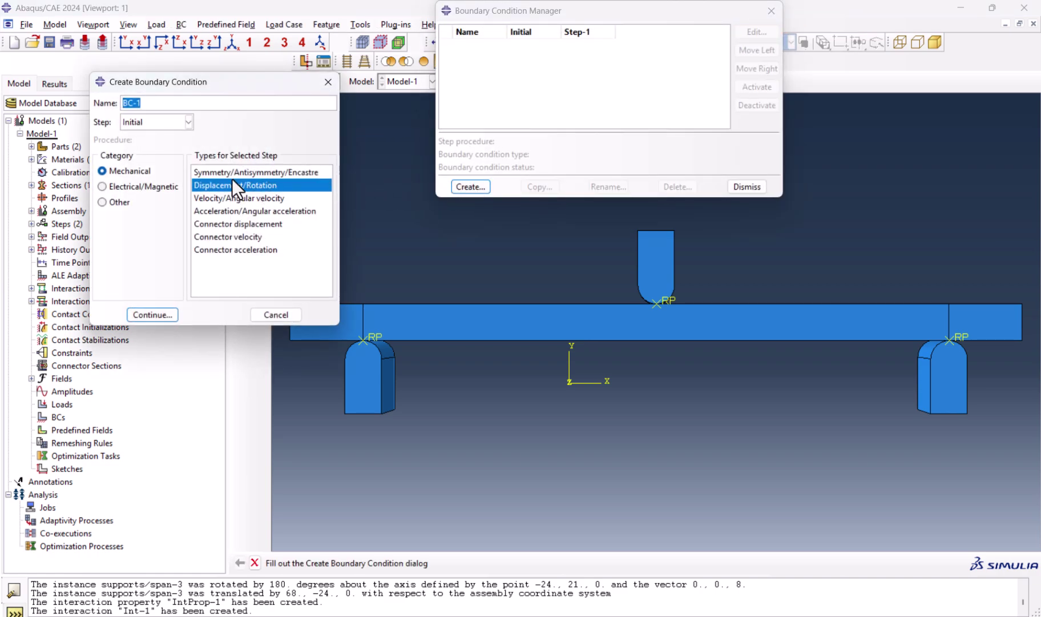
left_click(158, 316)
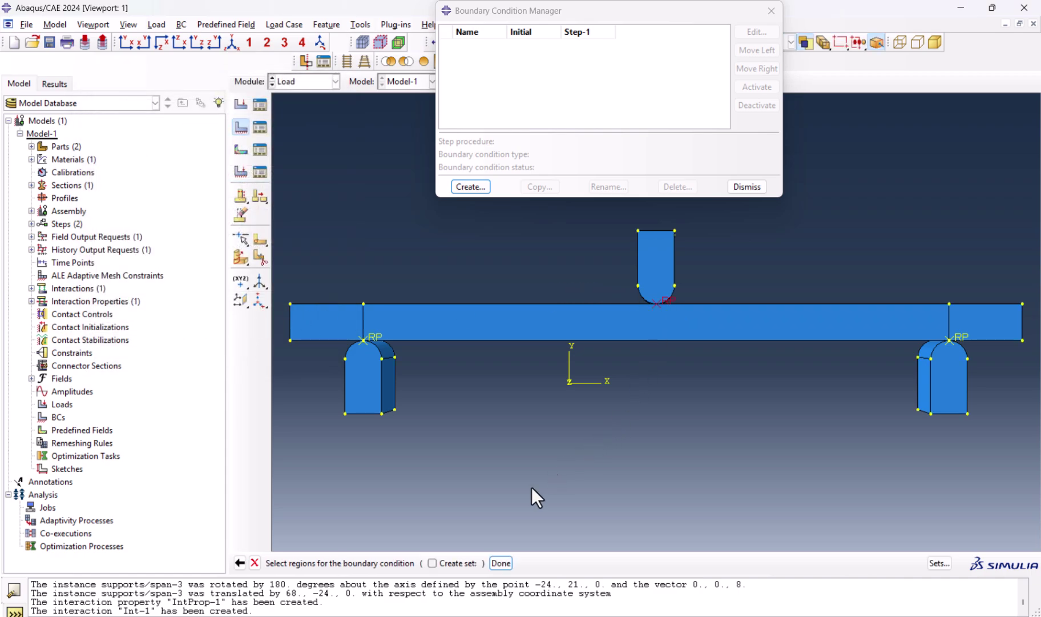
left_click(501, 563)
left_click(204, 229)
left_click(213, 245)
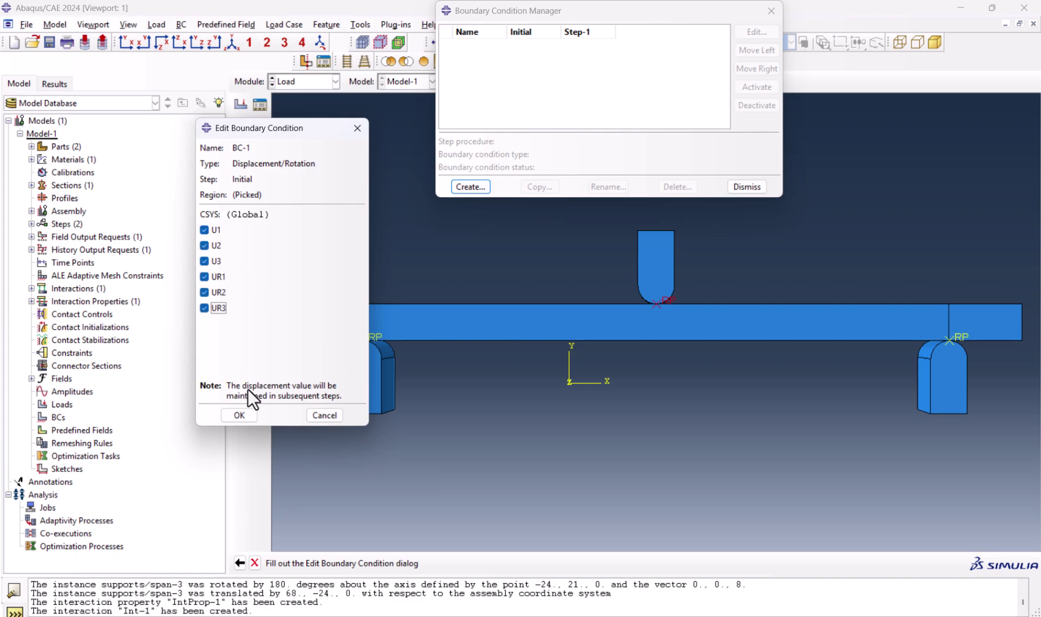
left_click(239, 414)
Modify BC-1 in Step-1 to apply a U2 displacement of -8
double_click(574, 45)
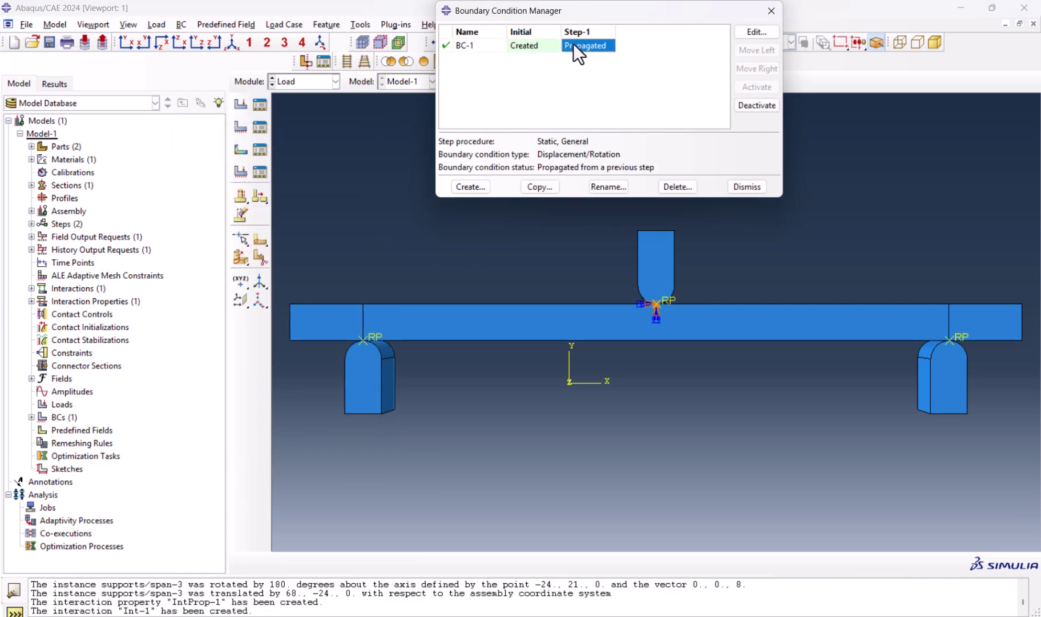
double_click(269, 271)
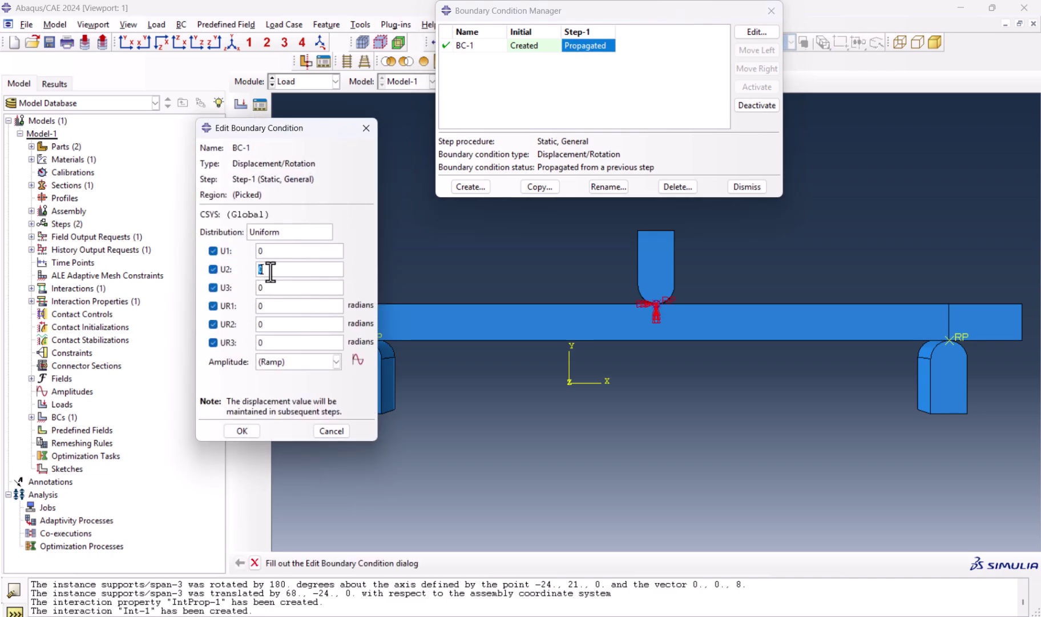
type("-8")
key("Return")
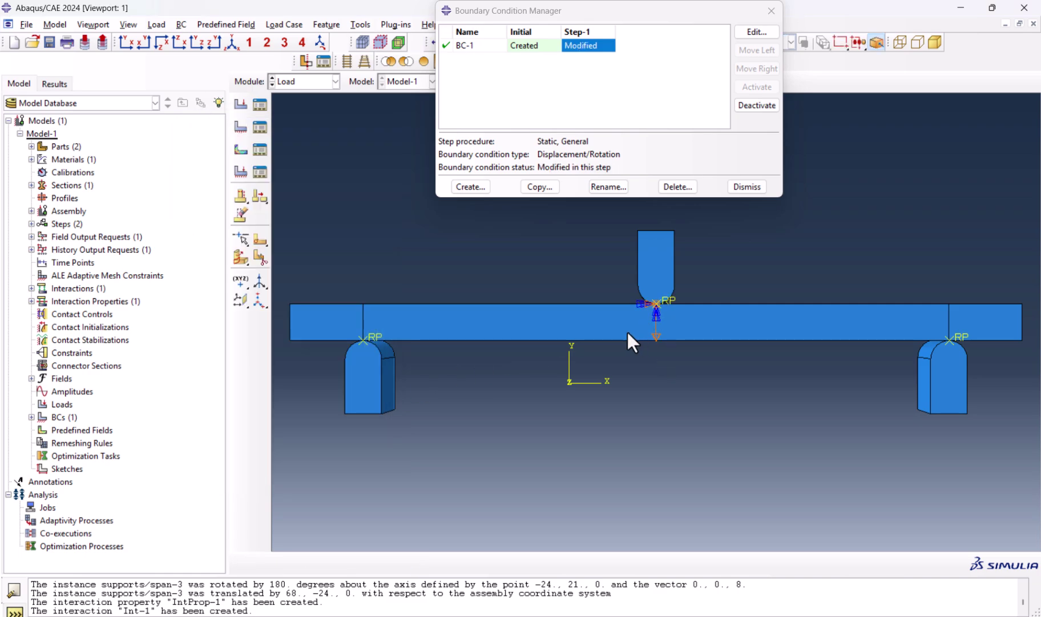
Create BC-2, an ENCASTRE condition on both lower support reference points in the Initial step
left_click(470, 187)
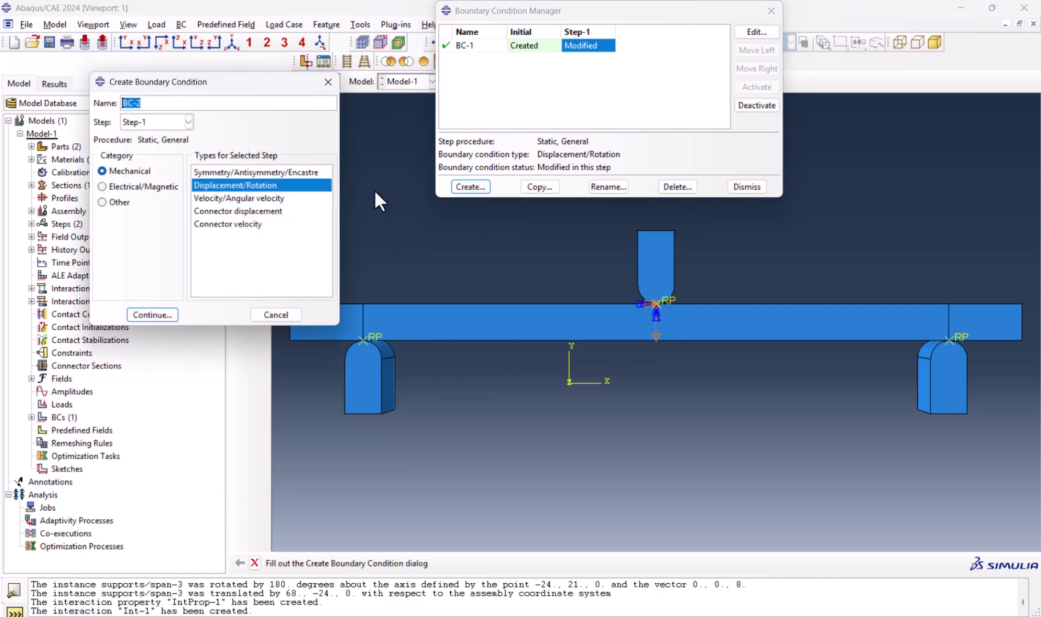
left_click(153, 122)
left_click(150, 138)
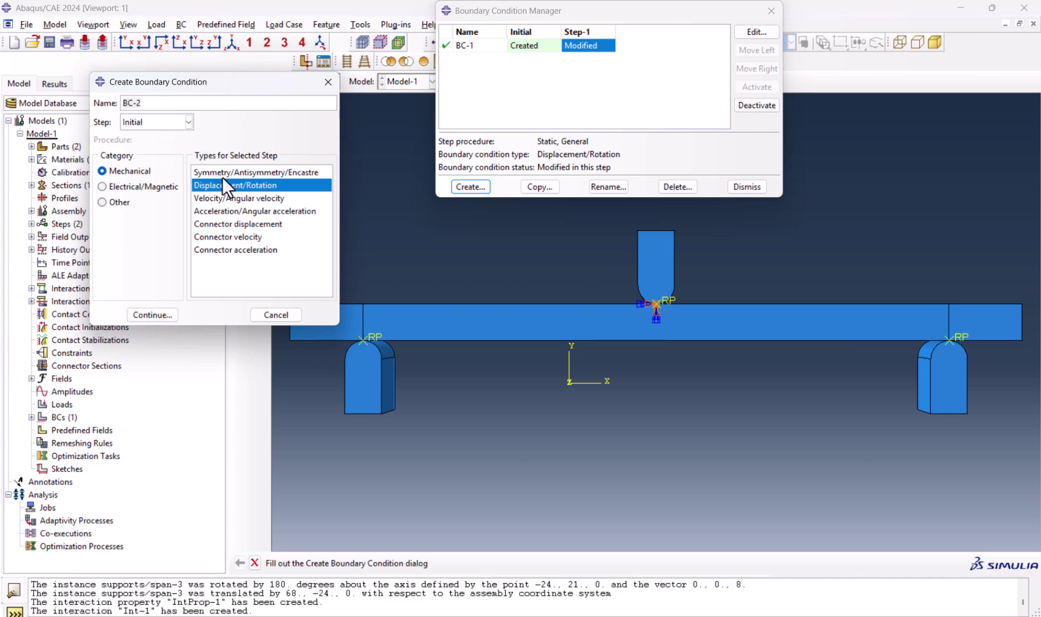
left_click(210, 174)
left_click(154, 315)
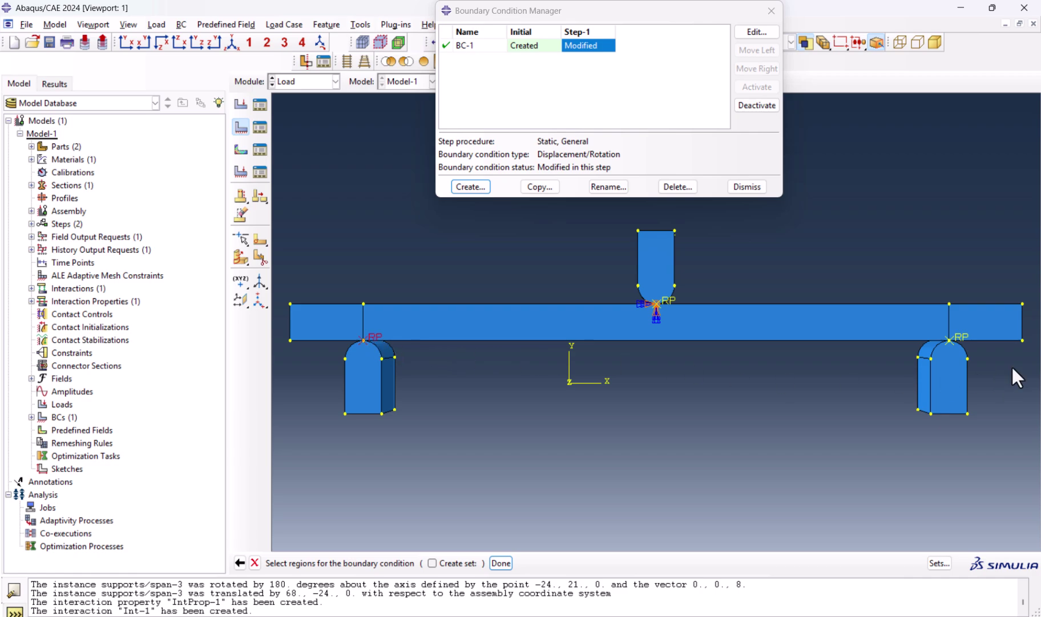
left_click(501, 562)
left_click(391, 494)
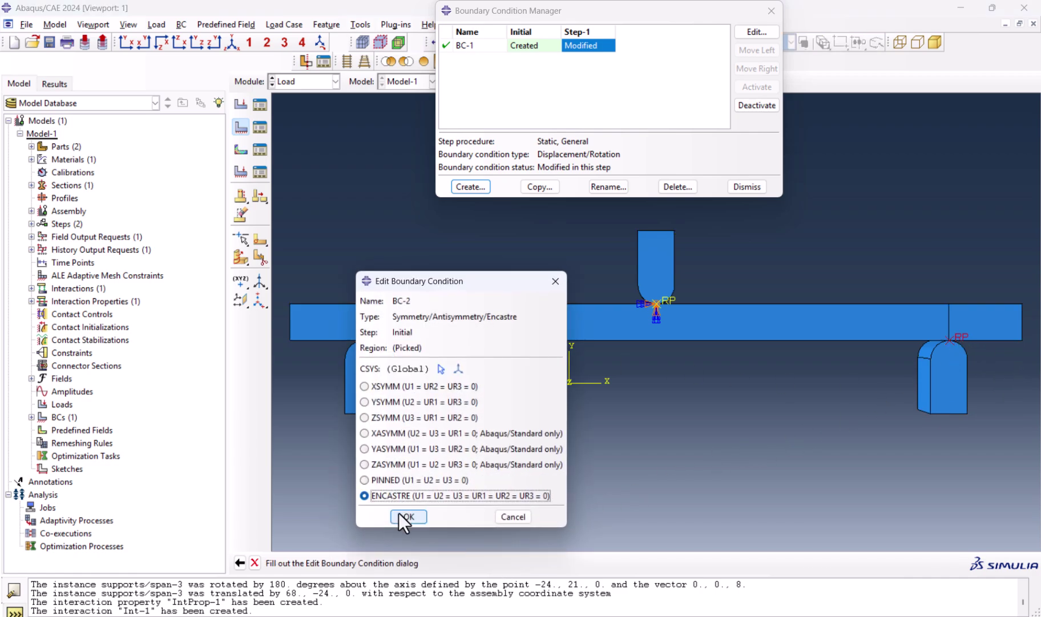
left_click(399, 512)
left_click(326, 87)
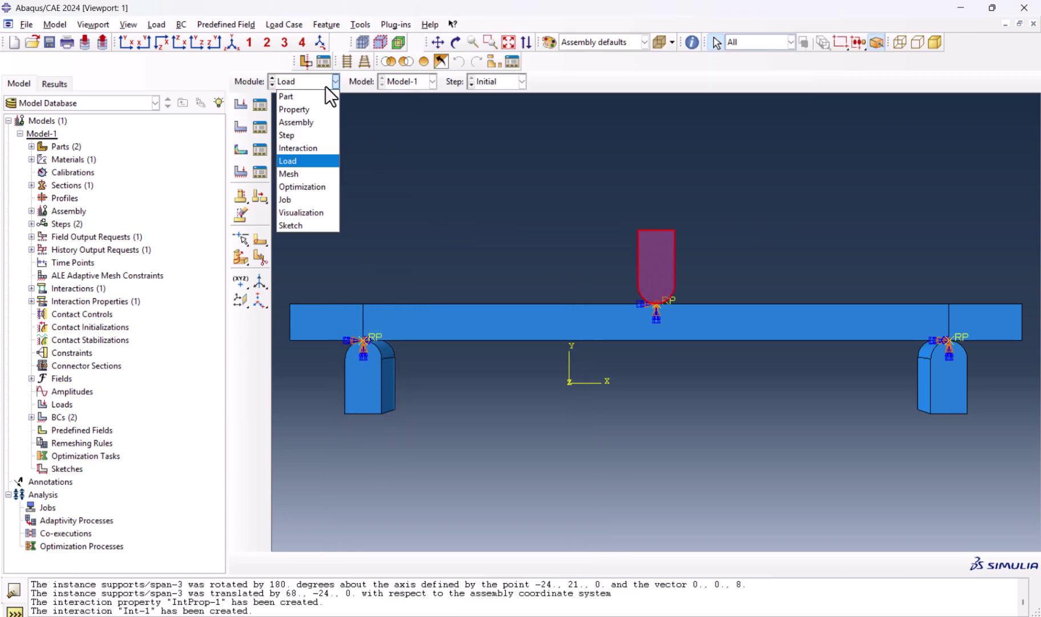
Seed the supports/span part with a global size of 1
left_click(310, 174)
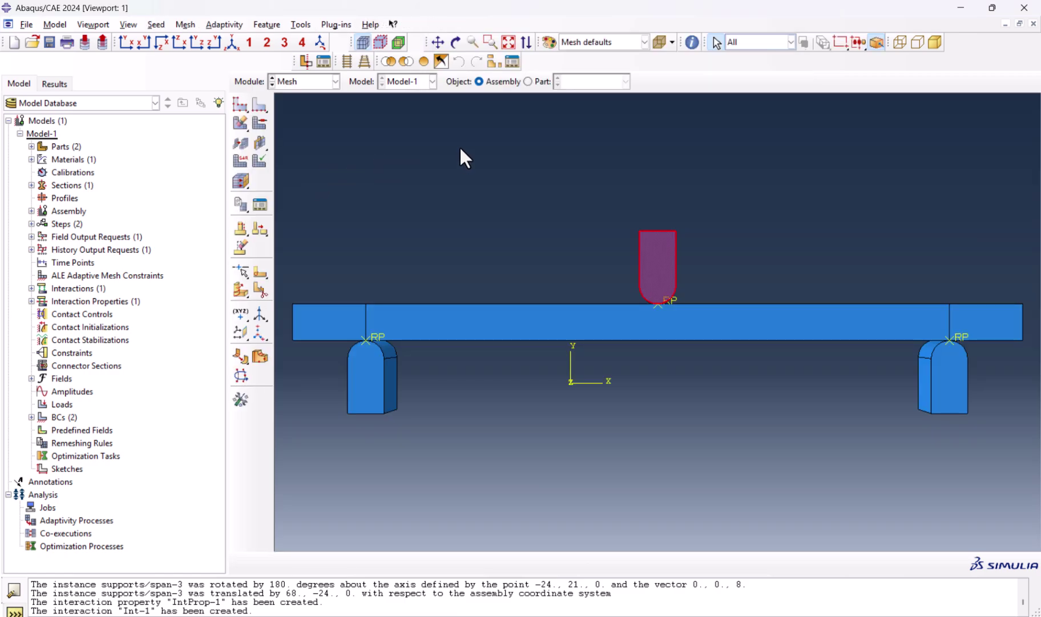
left_click(528, 82)
left_click(239, 106)
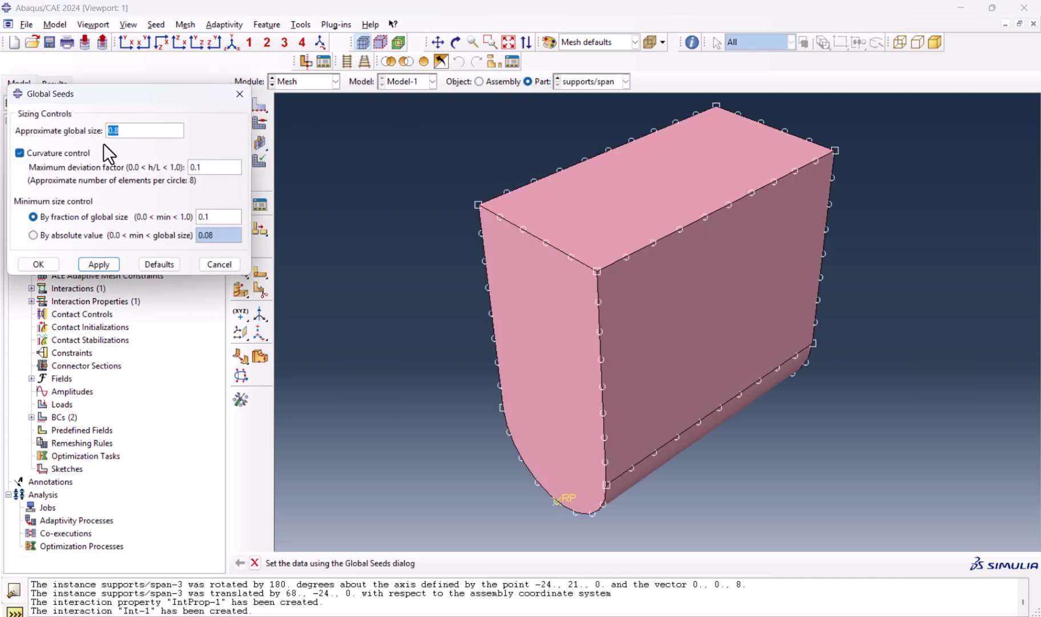
type("1")
left_click(44, 263)
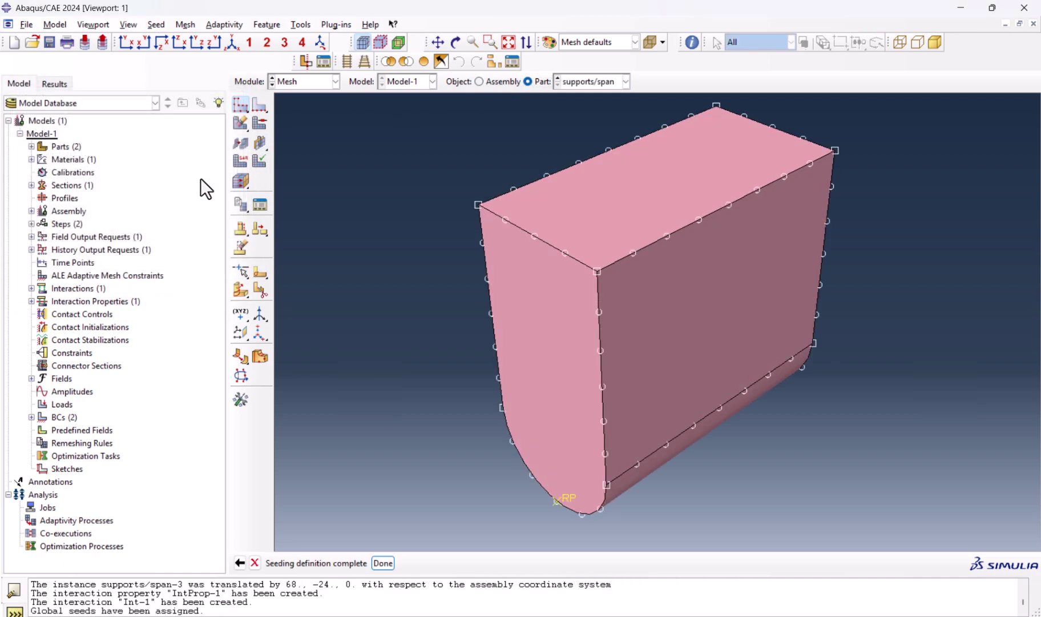
Apply quad, medial-axis mesh controls and mesh the support part into 278 elements
left_click(260, 123)
left_click_drag(412, 155, 824, 500)
middle_click(882, 340)
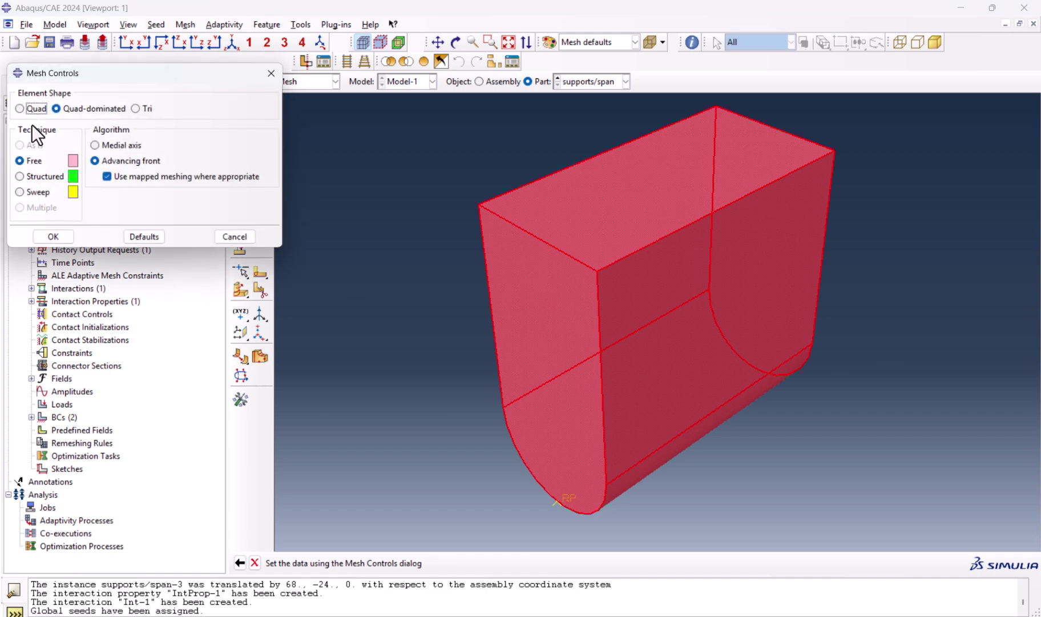
left_click(36, 109)
left_click(117, 146)
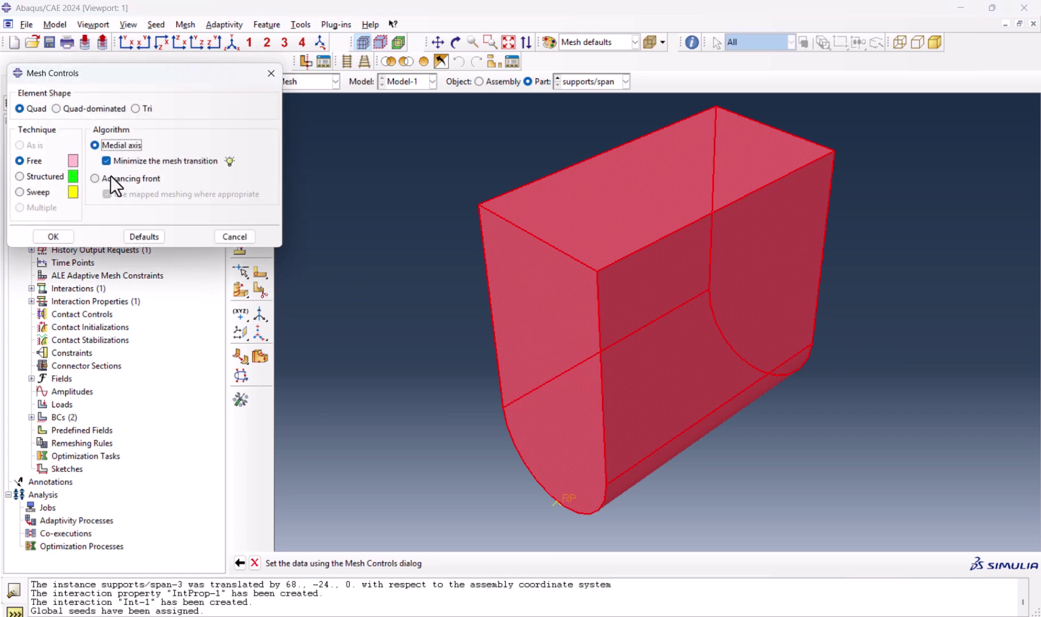
left_click(53, 237)
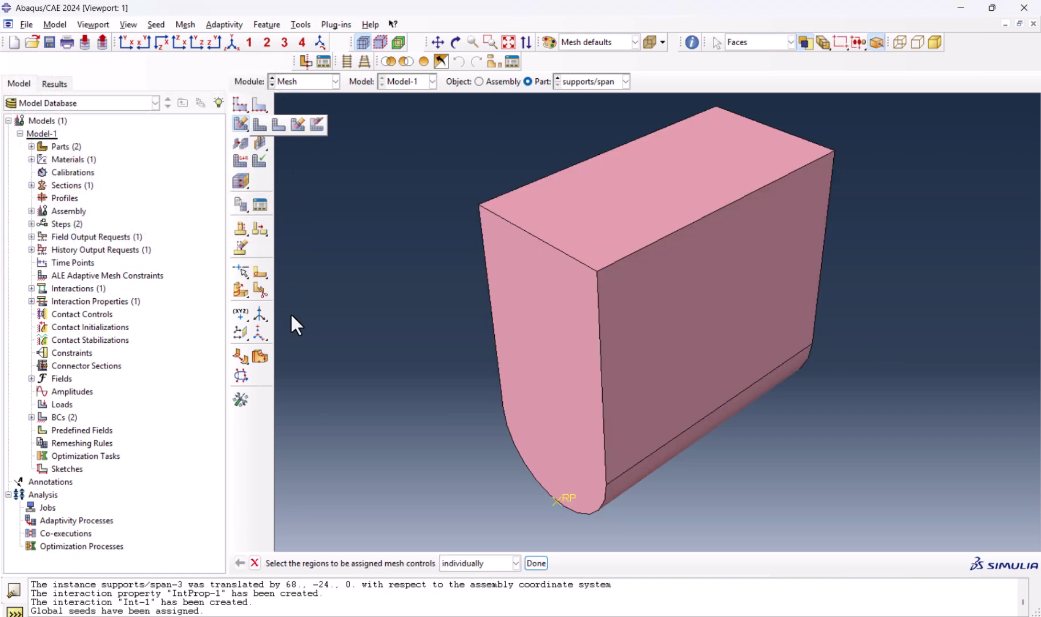
left_click(260, 123)
left_click(353, 563)
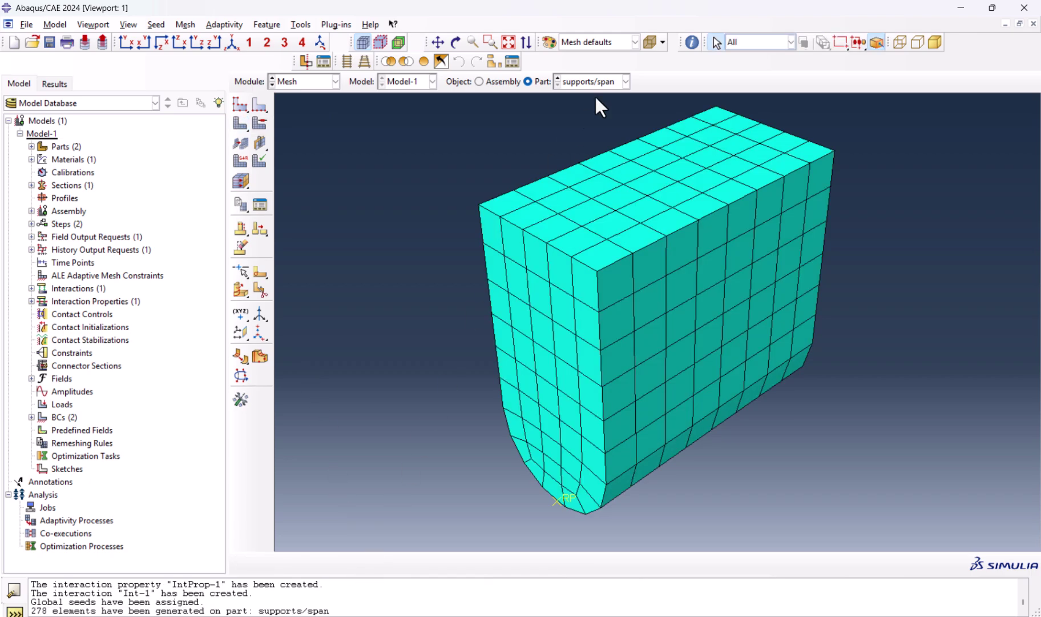
Seed the Beam part at size 1 and mesh it into 2560 elements
left_click(556, 78)
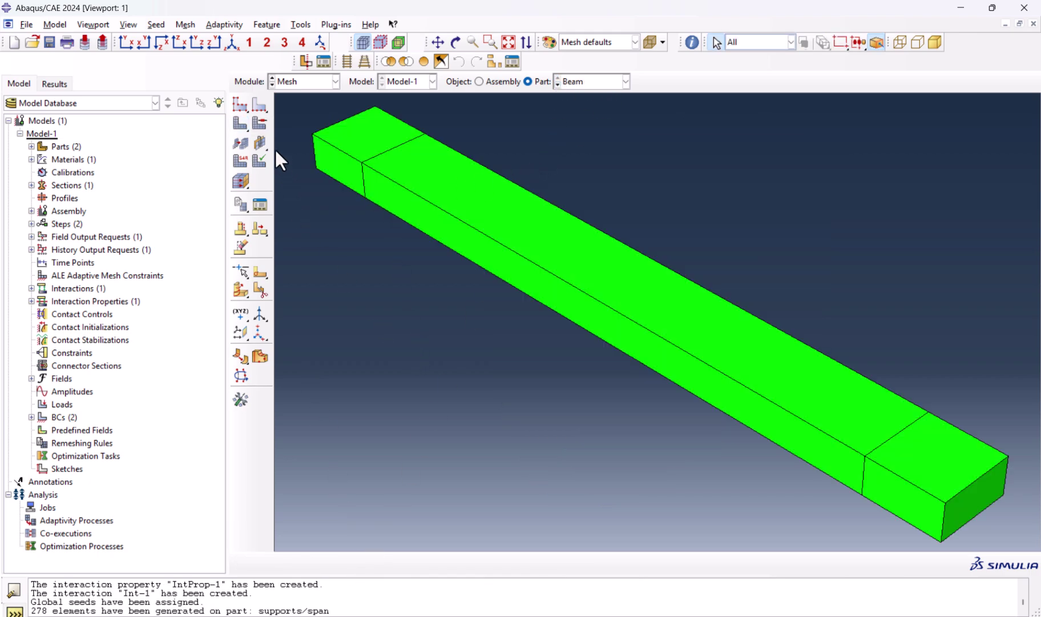
left_click(240, 106)
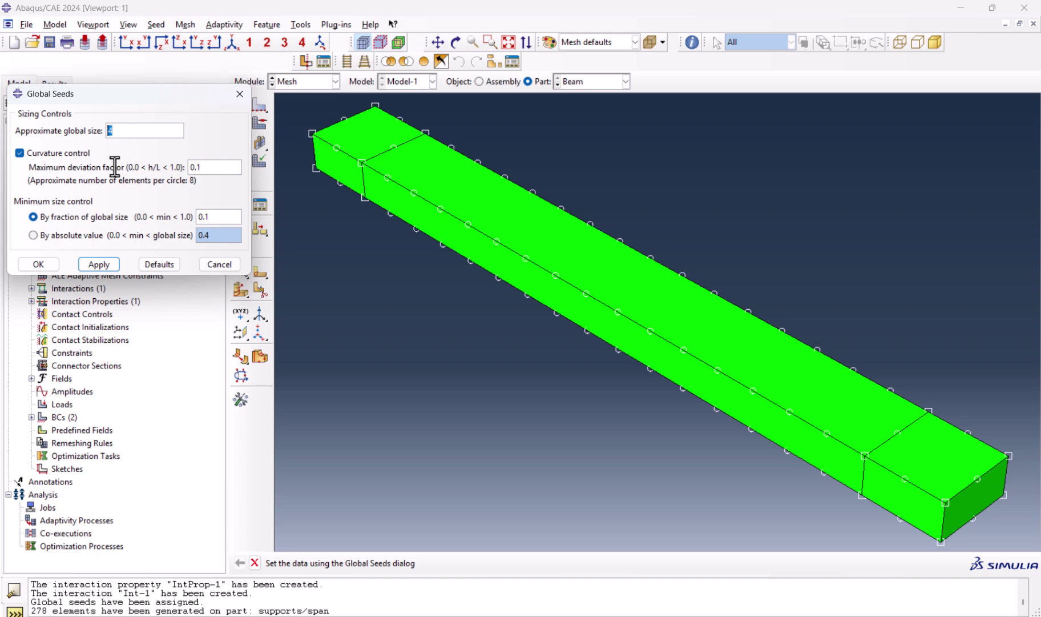
type("1")
left_click(49, 264)
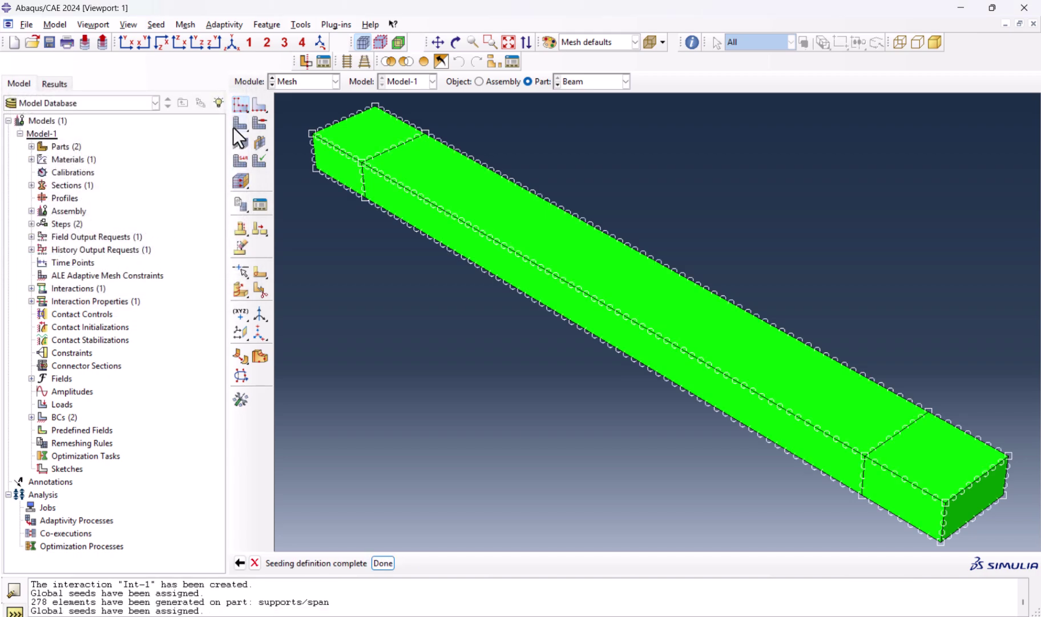
left_click(235, 129)
middle_click(322, 304)
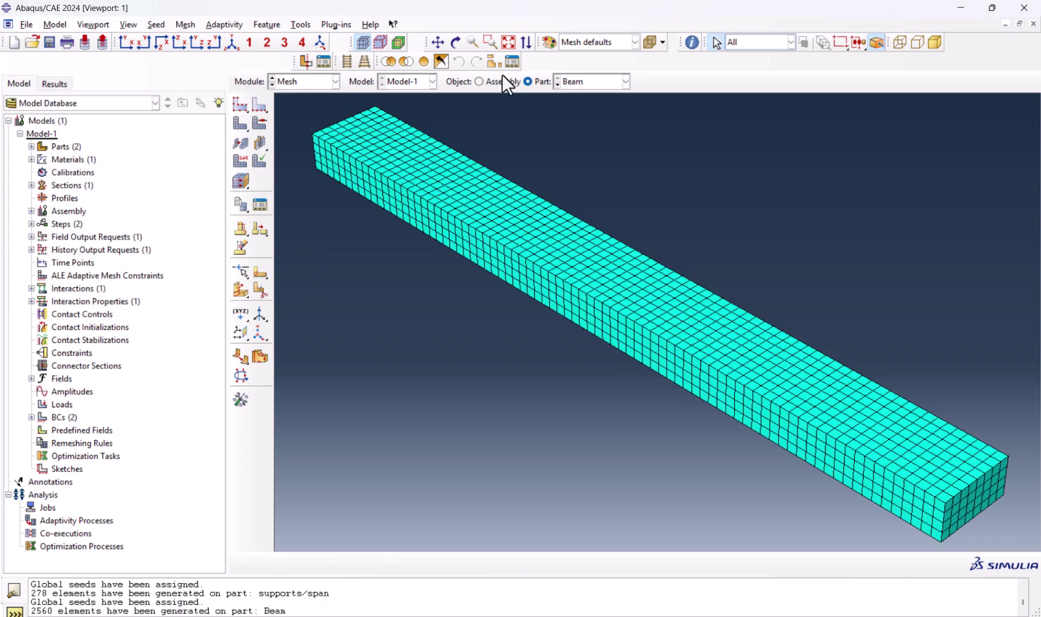
Display the whole meshed assembly and inspect it in an isometric view
left_click(495, 81)
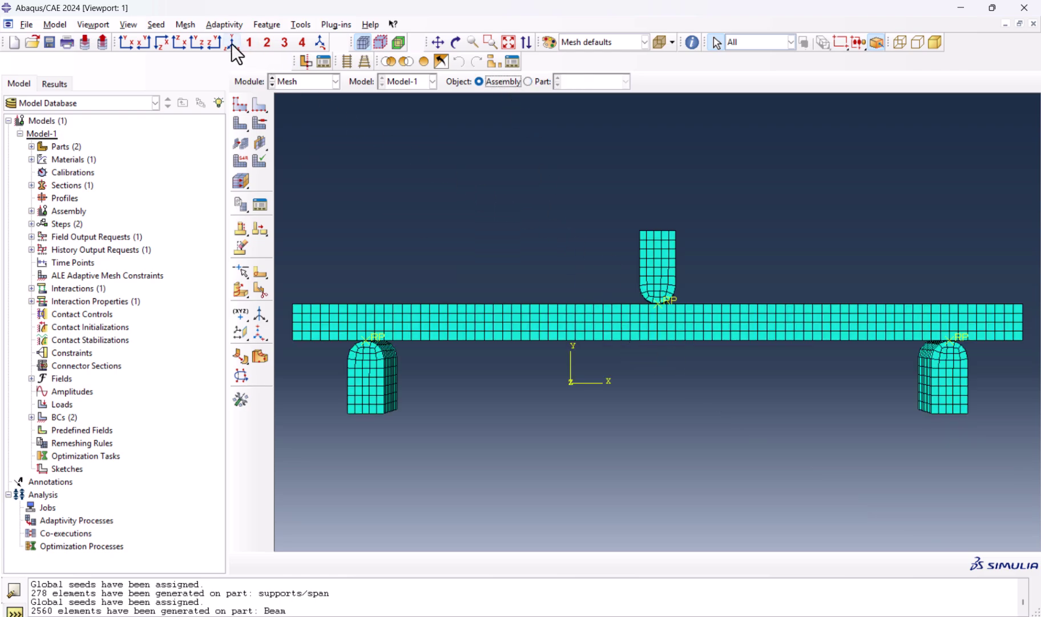
scroll(594, 376, "up", 5)
left_click_drag(594, 377, 521, 335, "ctrl+alt")
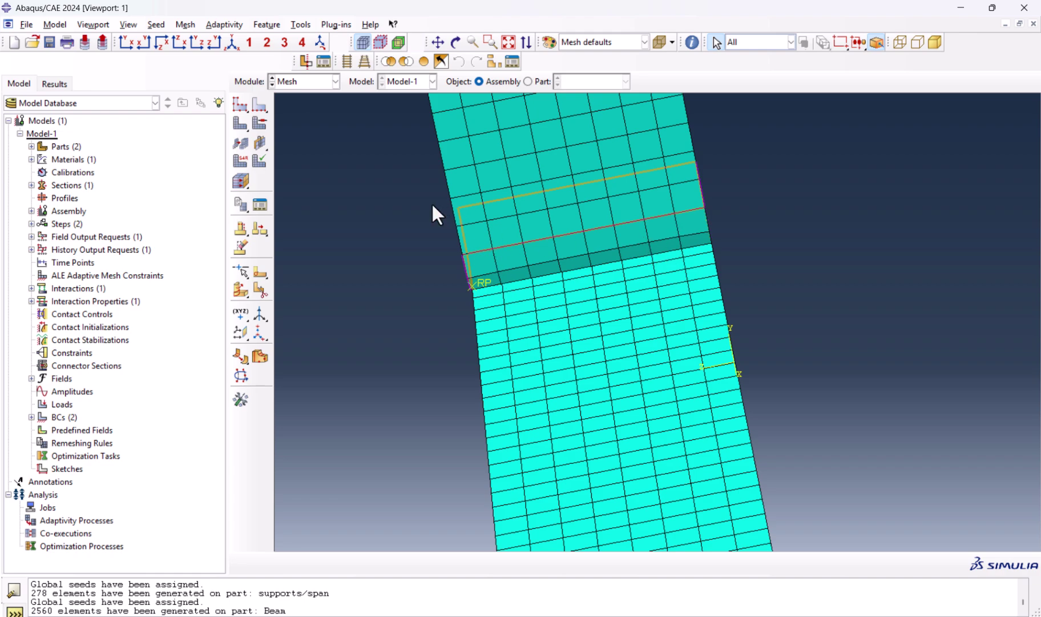
left_click(233, 42)
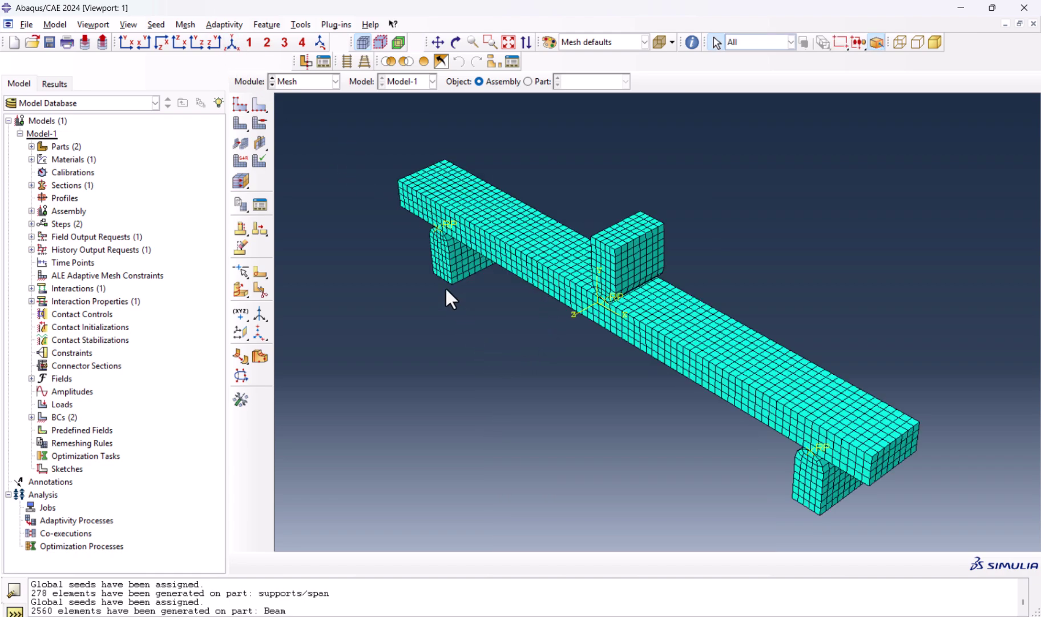
left_click(293, 80)
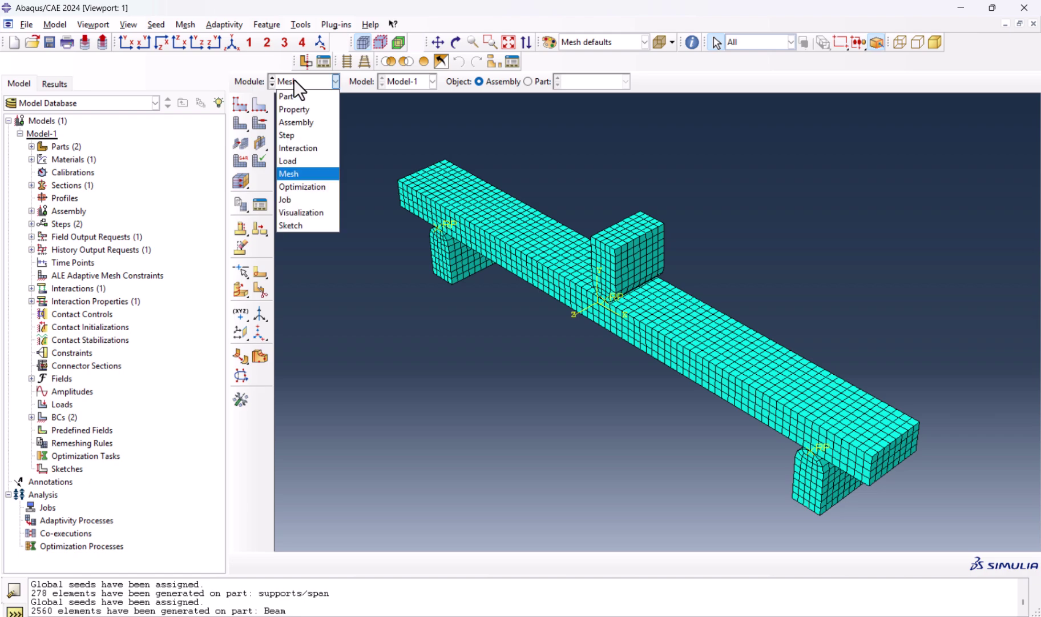
In the Job module, create an analysis job named 3pointbending with default settings
left_click(296, 200)
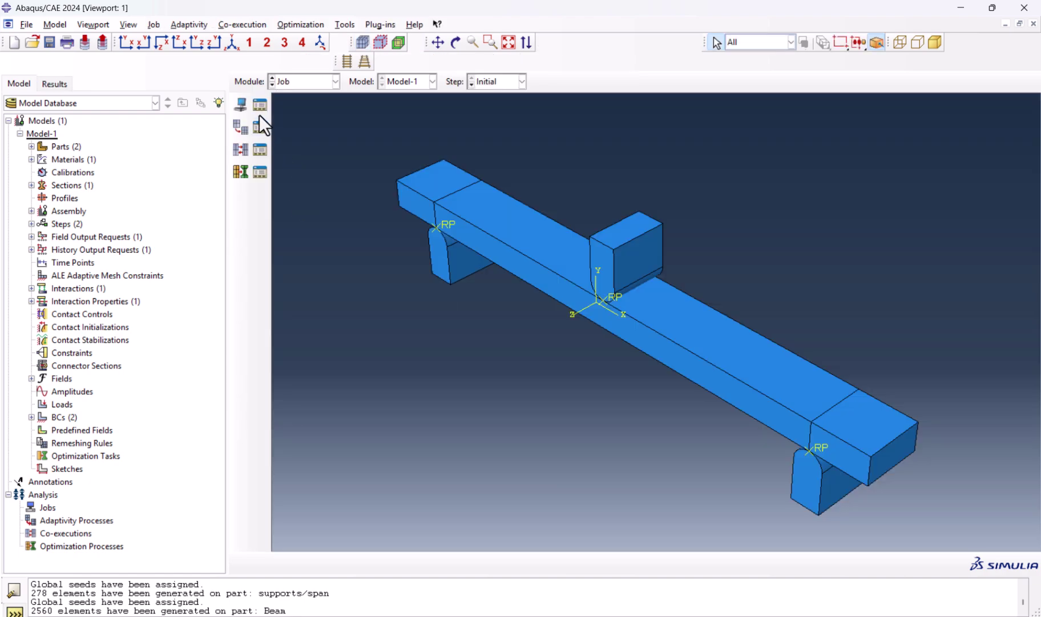
left_click(240, 104)
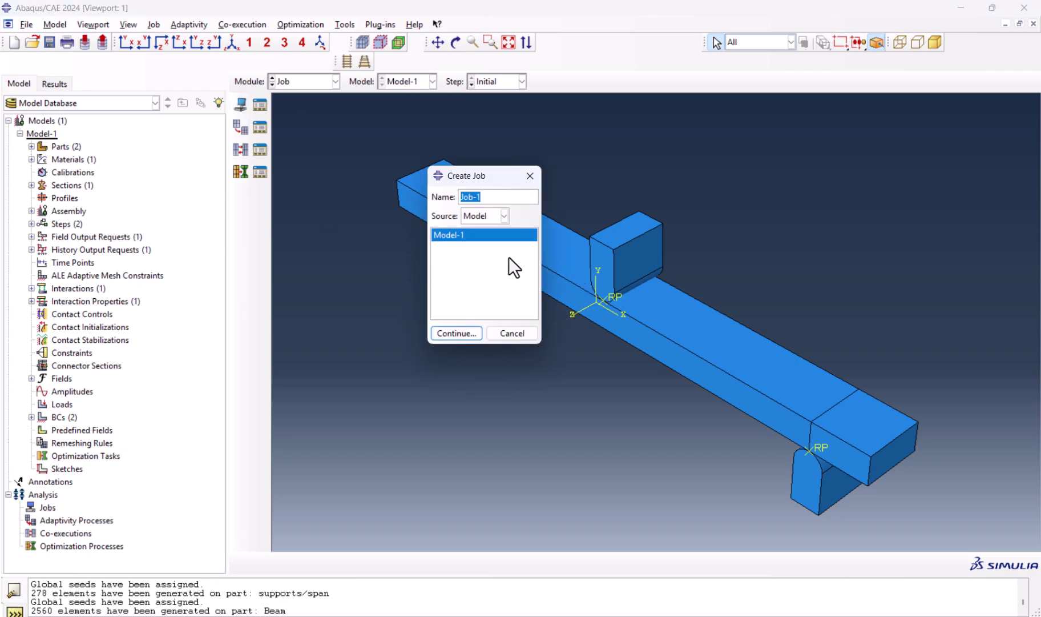
type("3pointbending")
left_click(456, 333)
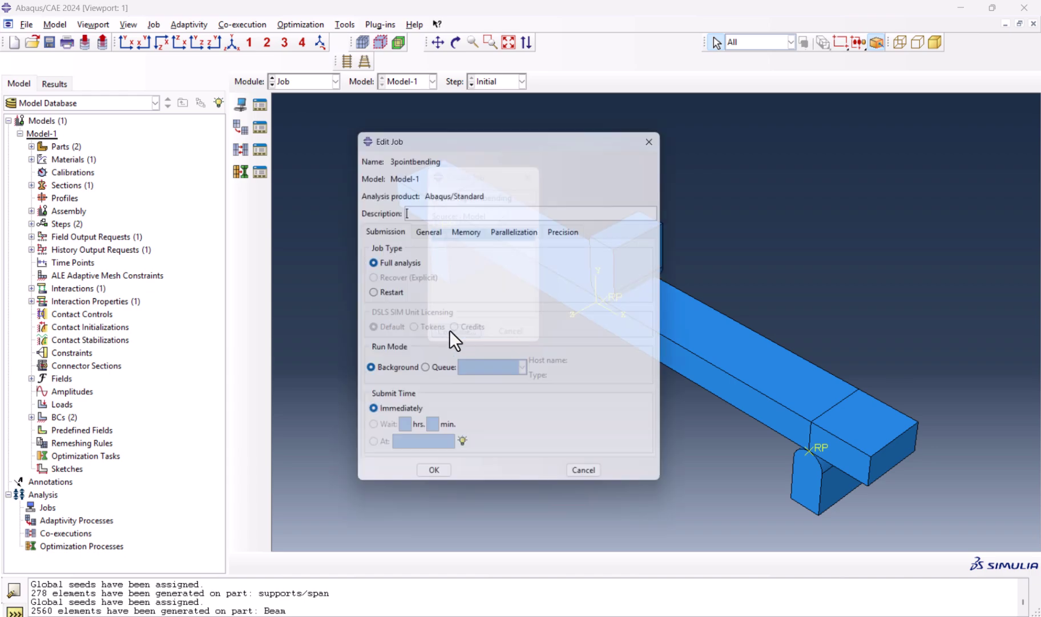
left_click(435, 482)
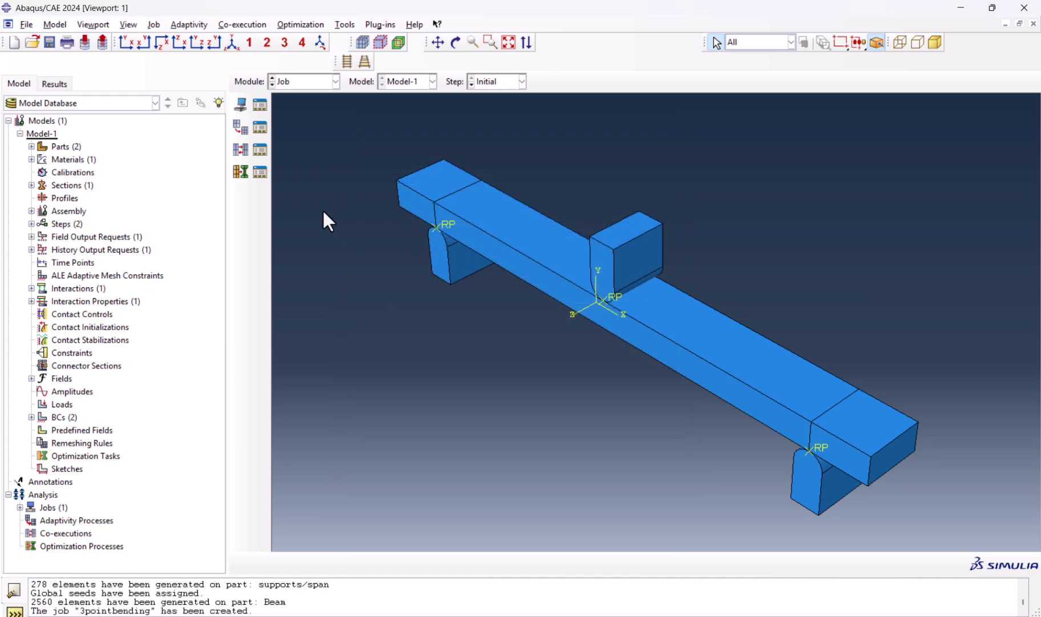
Submit the 3pointbending job from the Job Manager and monitor its progress
left_click(263, 108)
left_click(382, 188)
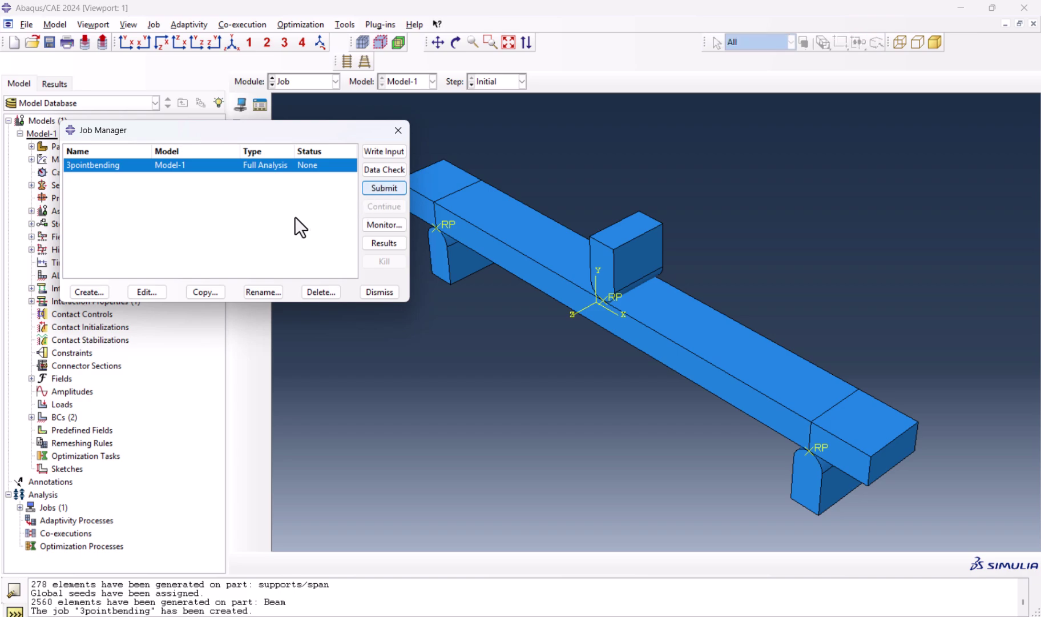
left_click(383, 225)
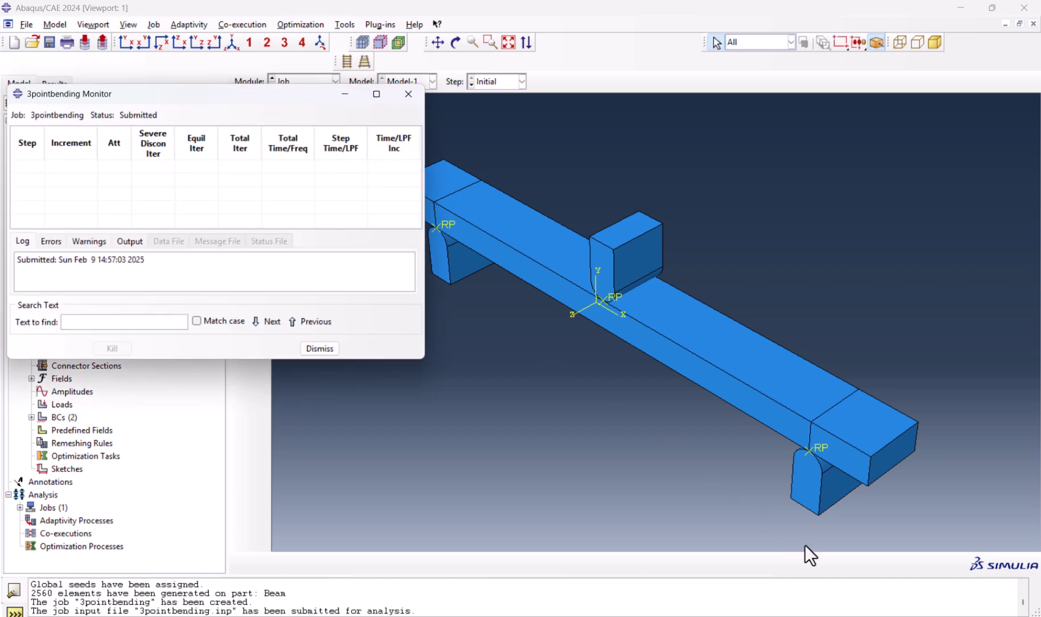
Open the 3pointbending results and plot von Mises stress contours on the deformed beam
left_click(327, 348)
left_click(391, 242)
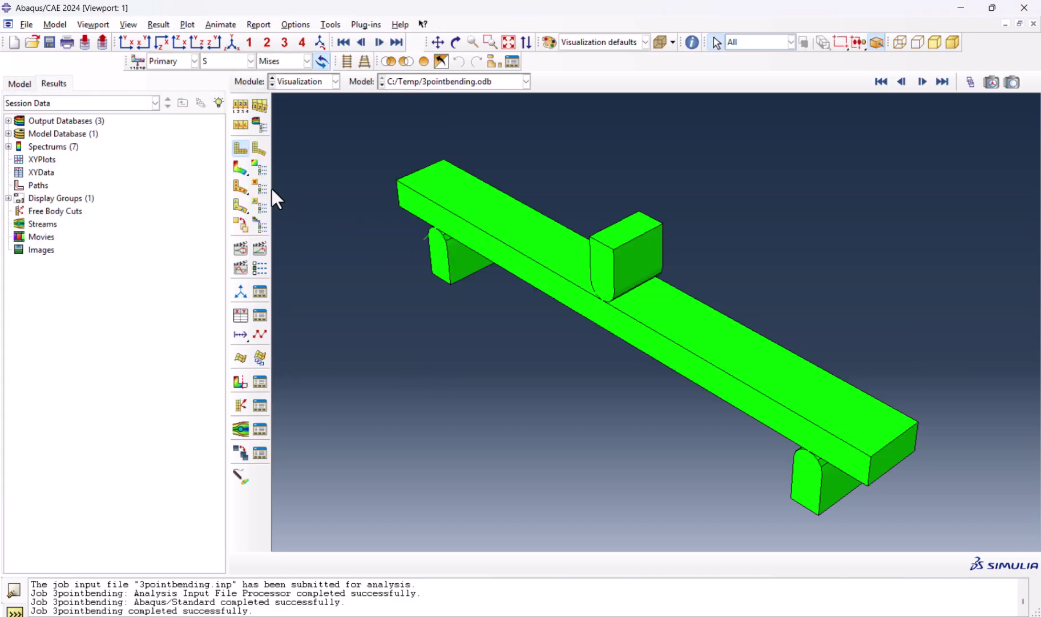
left_click(238, 168)
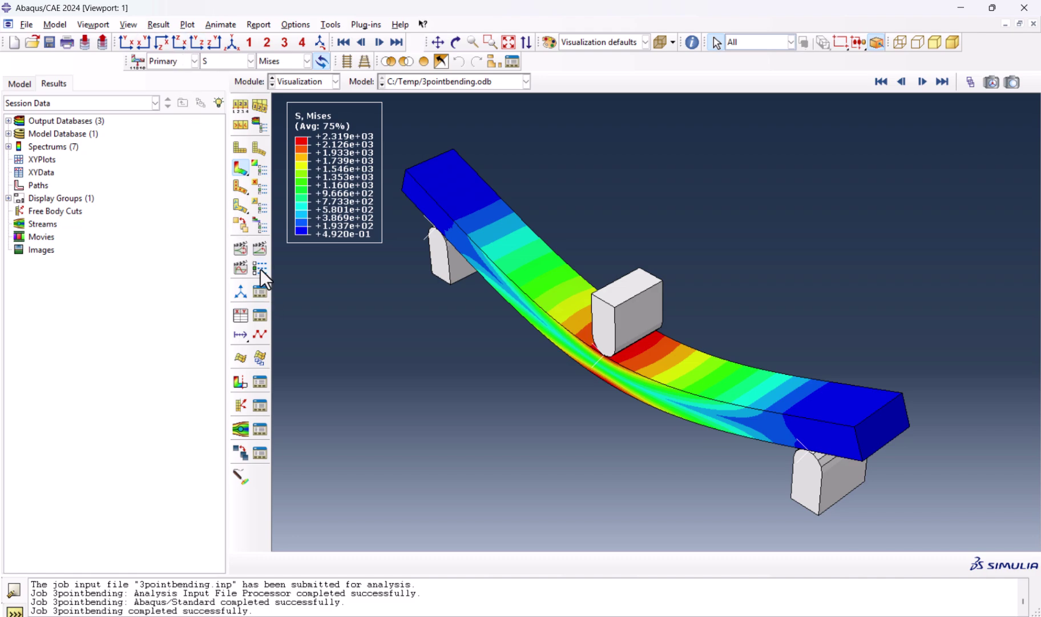
Animate the deformation time history with a faster frame rate
left_click(262, 245)
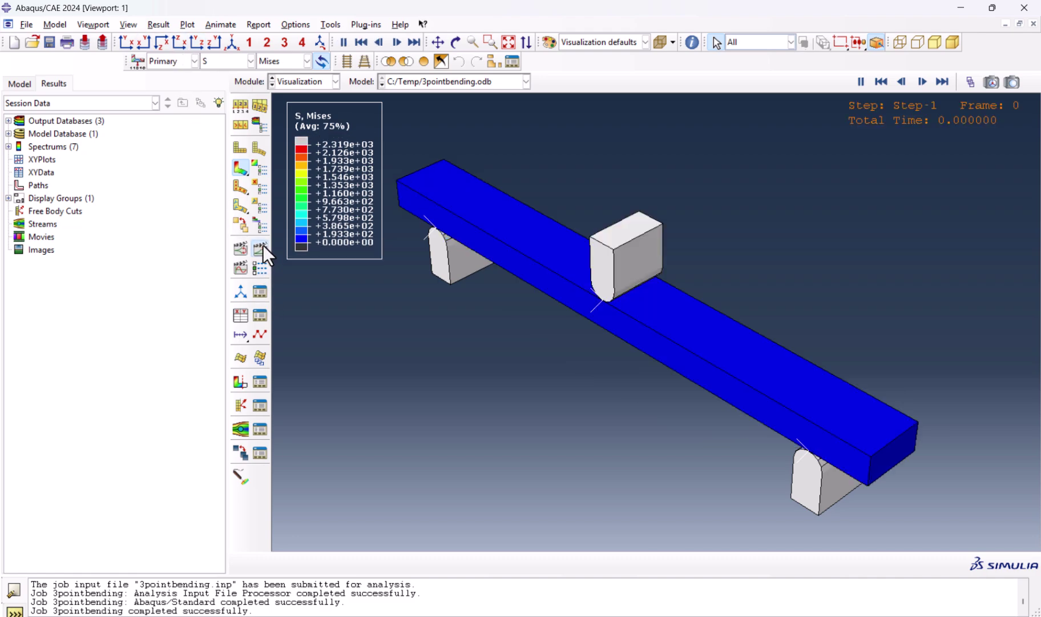
left_click(262, 267)
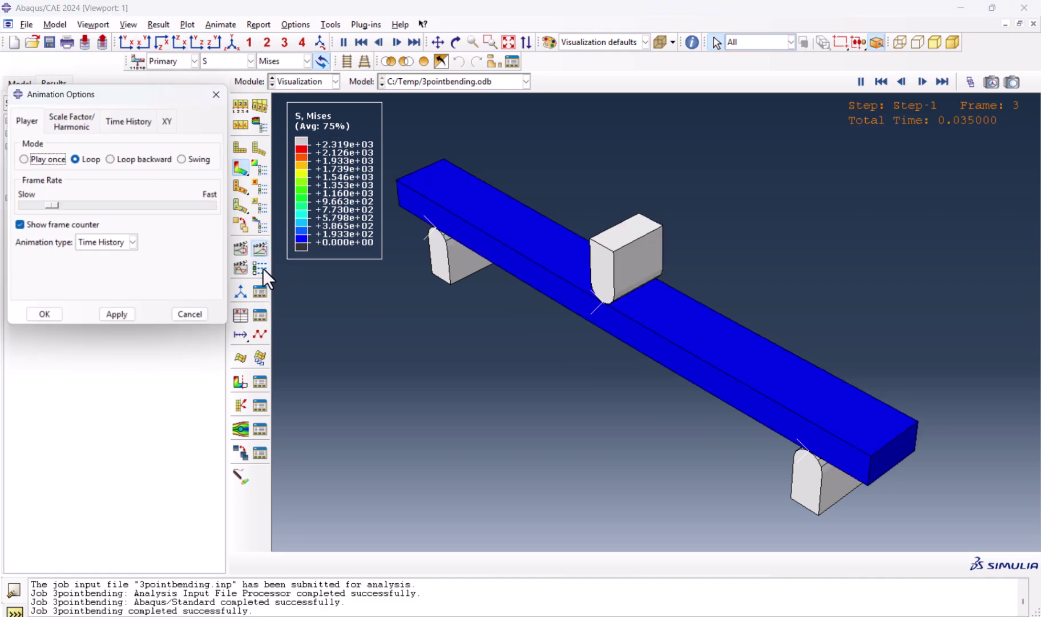
left_click_drag(50, 204, 77, 205)
left_click(46, 316)
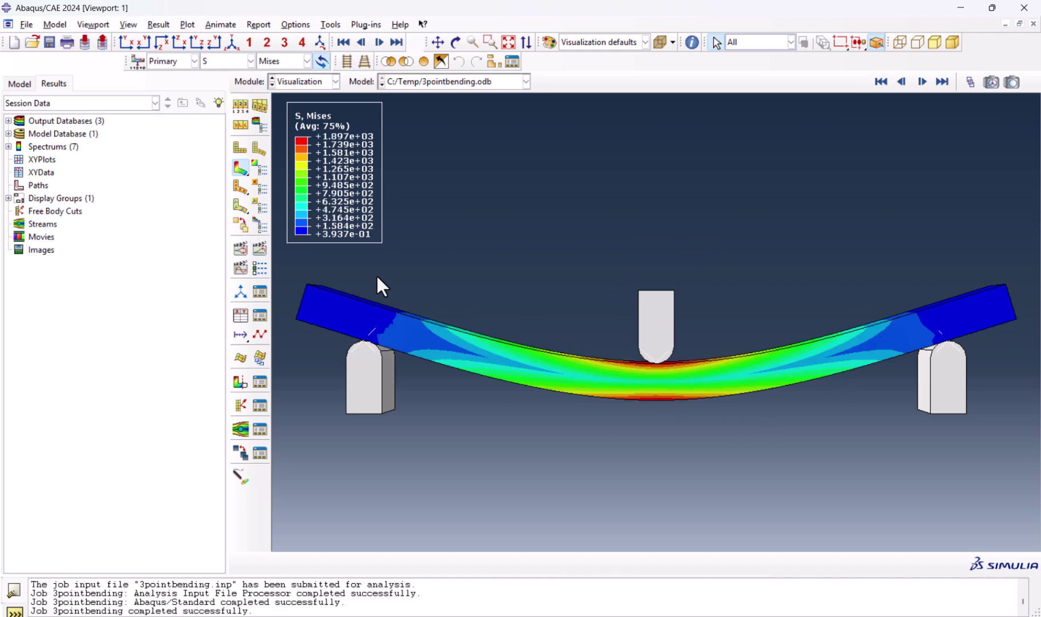
Set up ODB field output extraction of RF2 and U2 at unique nodal positions
left_click(240, 316)
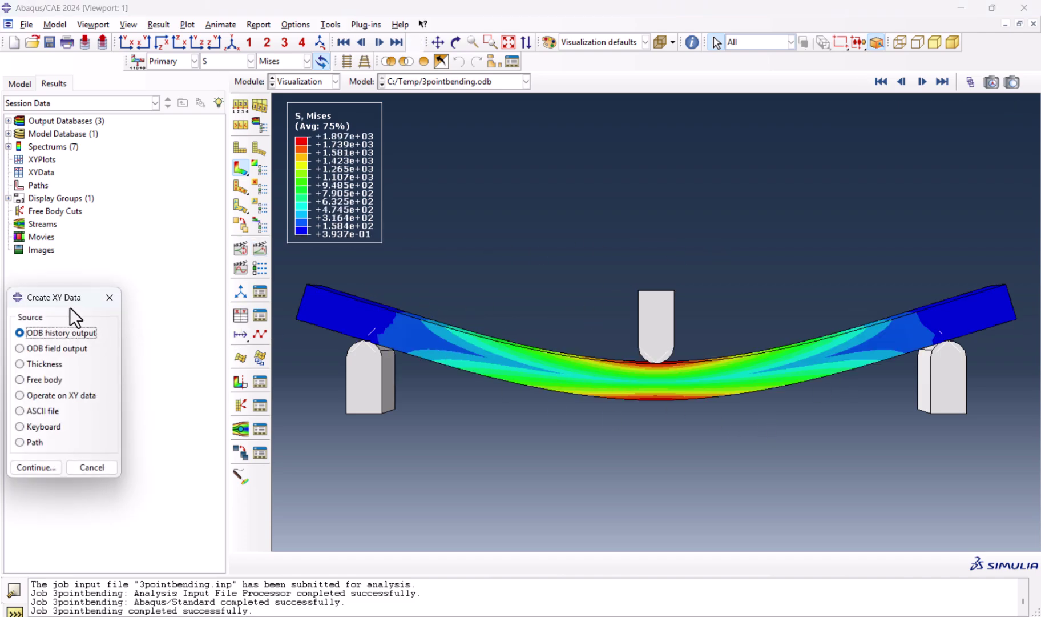
left_click(57, 348)
left_click(35, 468)
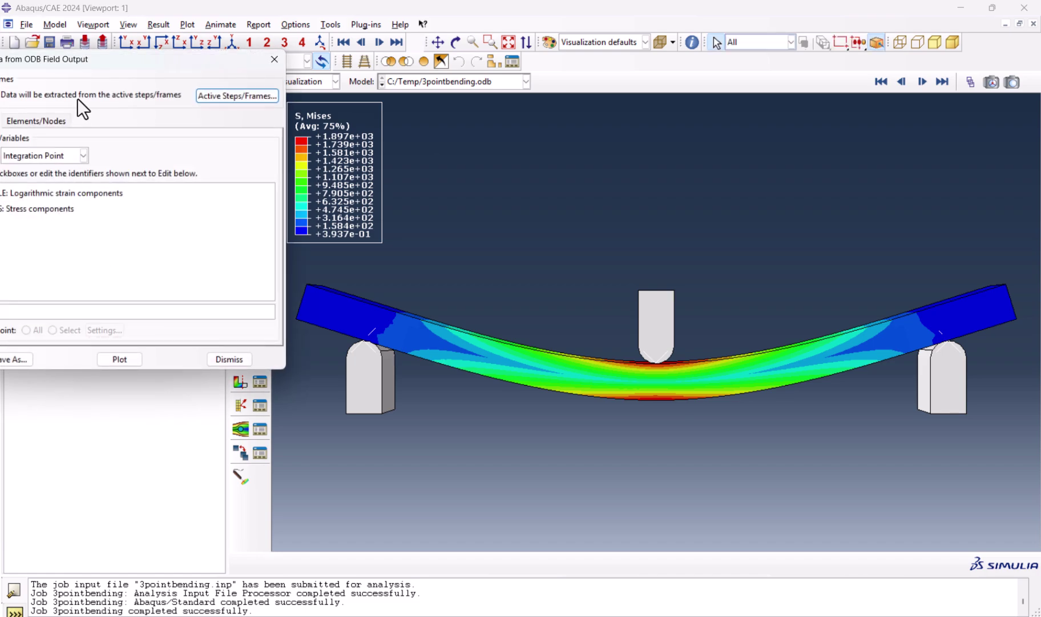
left_click_drag(109, 63, 353, 126)
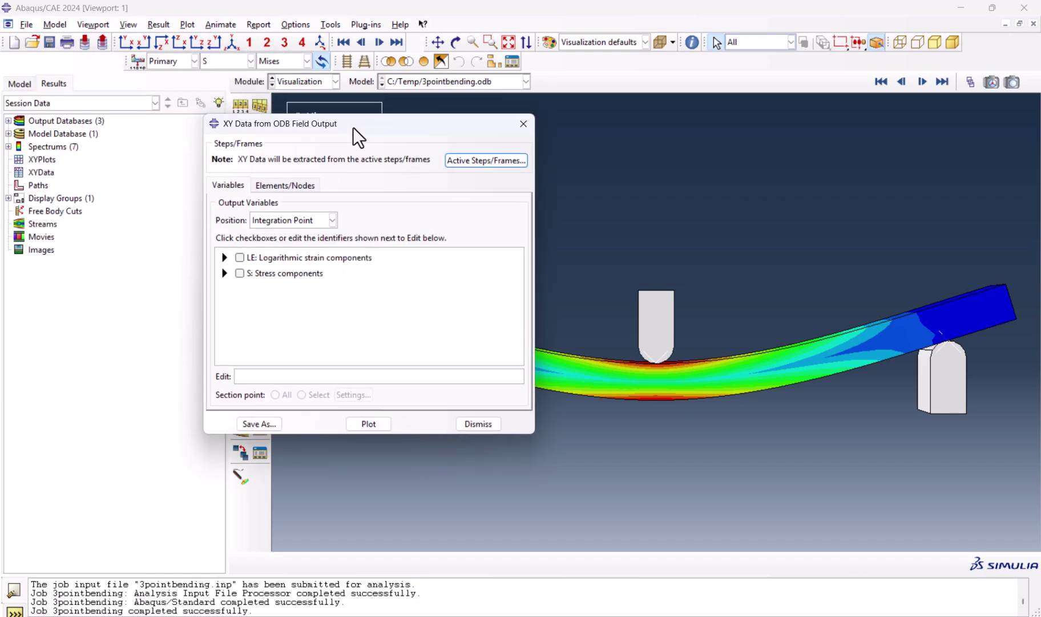
left_click(279, 223)
left_click(293, 276)
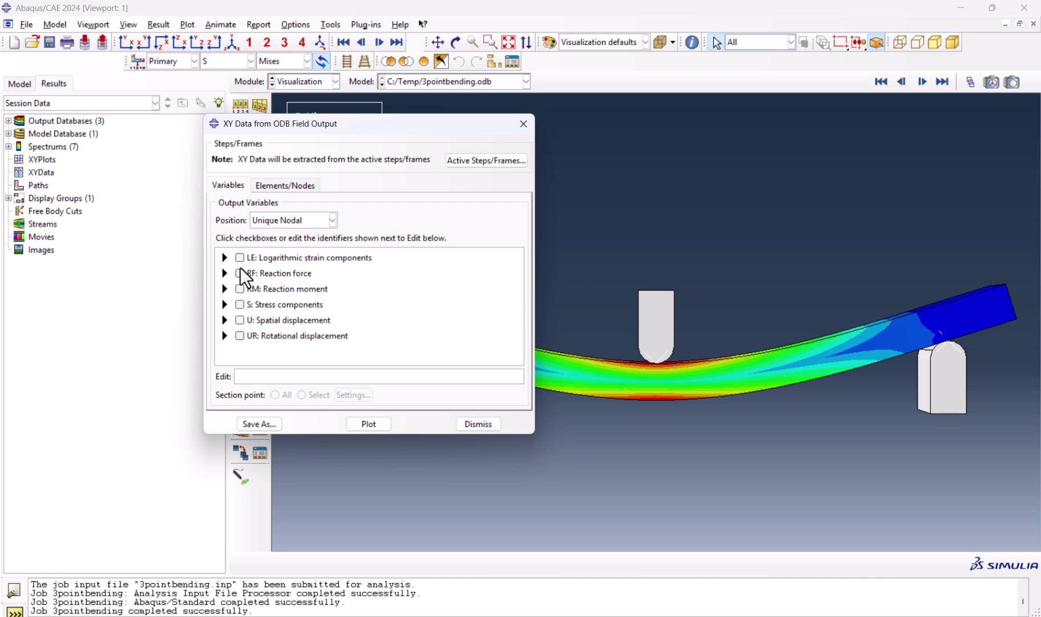
left_click(225, 273)
left_click(255, 311)
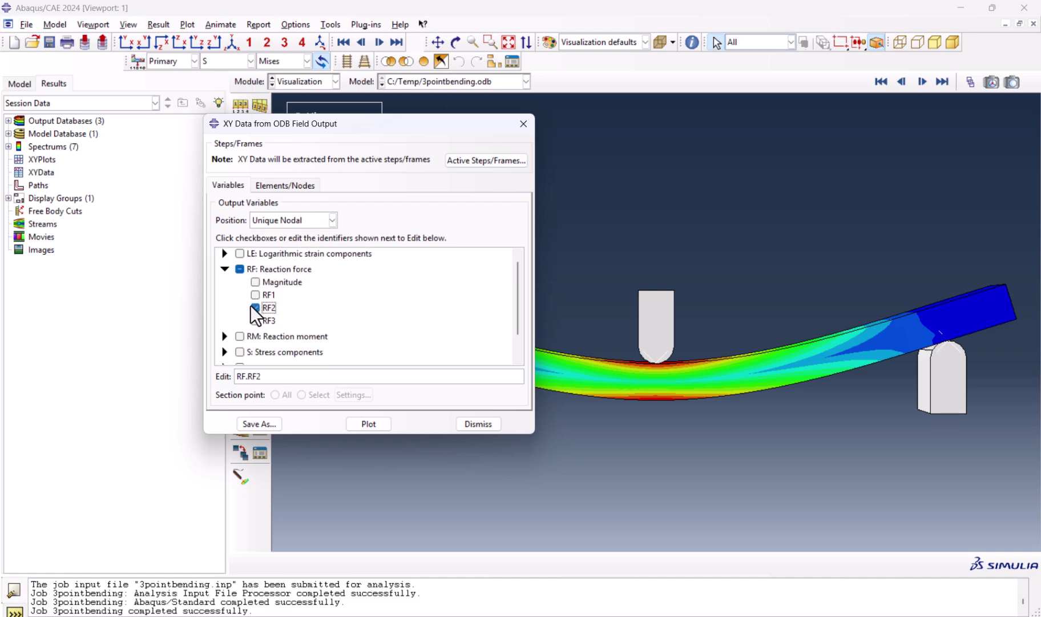
scroll(245, 317, "down", 1)
left_click(225, 340)
scroll(255, 336, "down", 1)
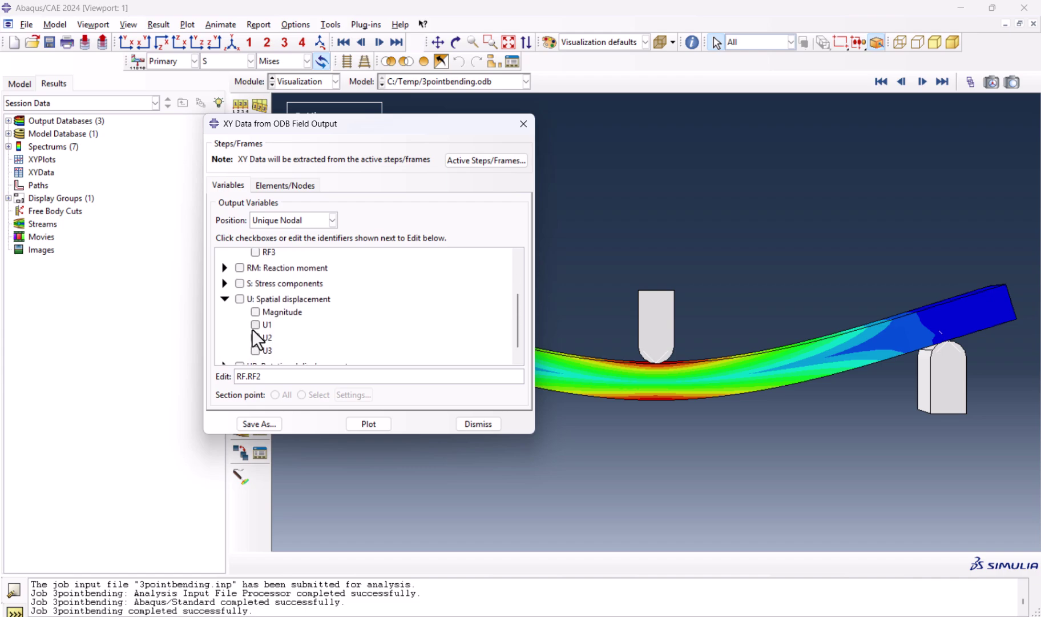
left_click(255, 338)
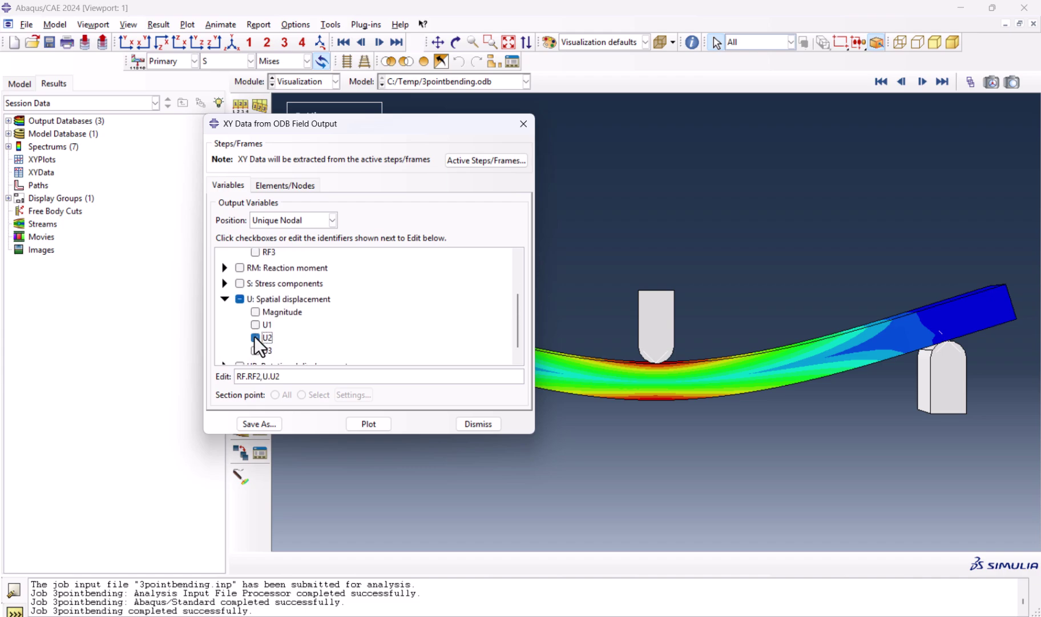
Choose the REFERENCE_POINT_SUPPORTS/SPAN-1 node set and plot RF2 and U2 against time
left_click(296, 188)
left_click(249, 250)
left_click(251, 264)
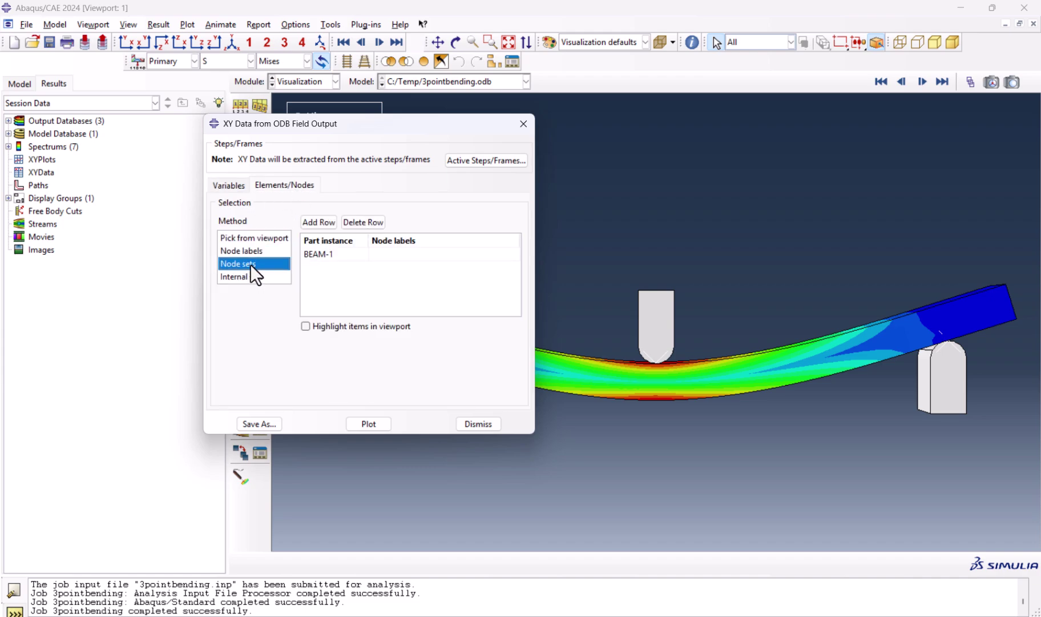
left_click(354, 254)
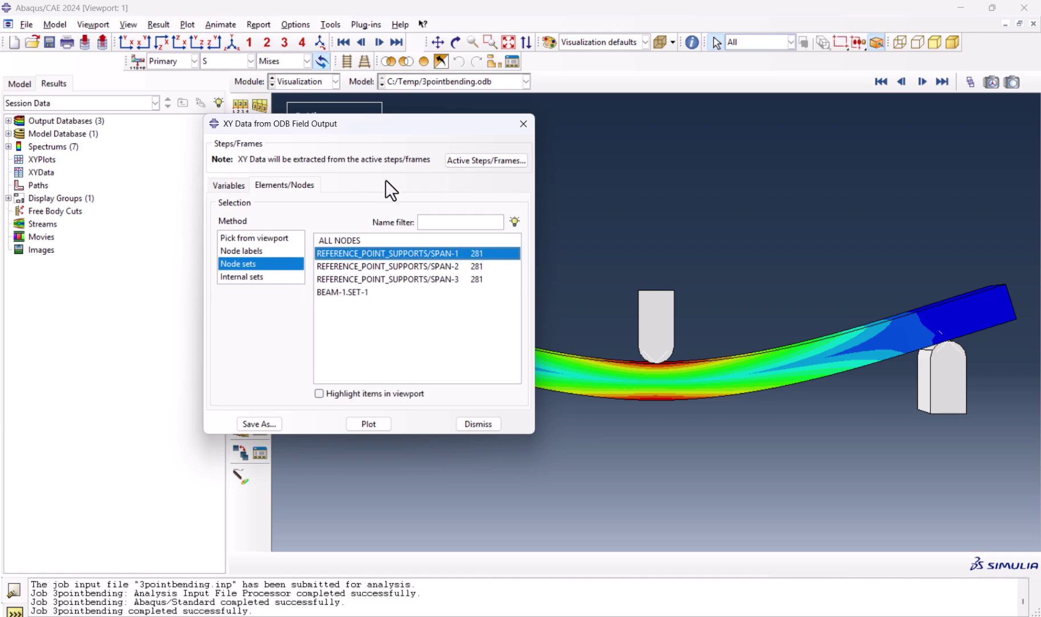
left_click_drag(387, 119, 258, 105)
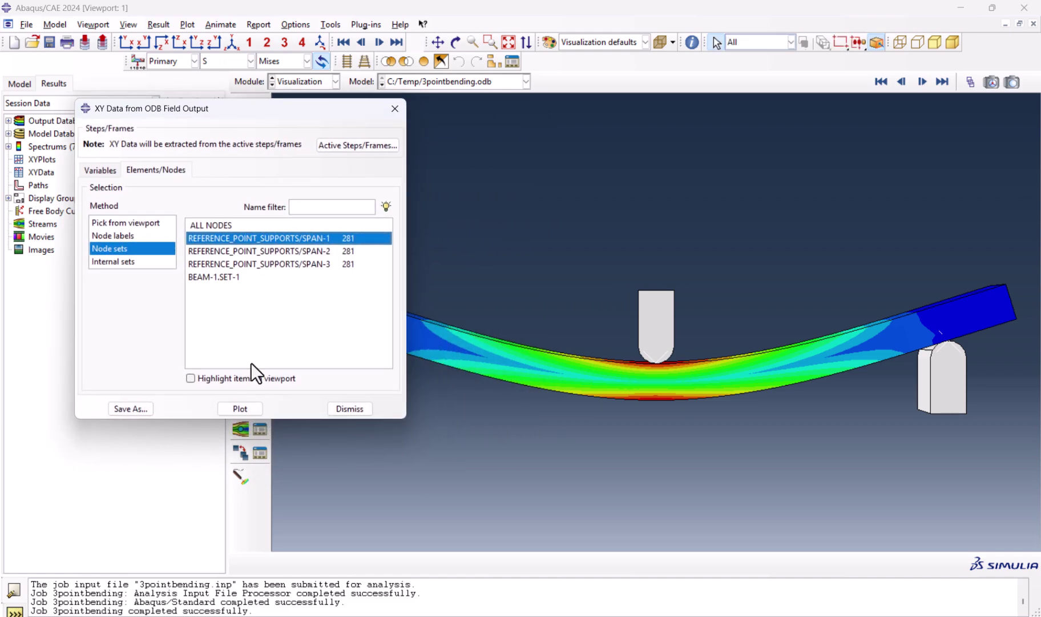
left_click(238, 409)
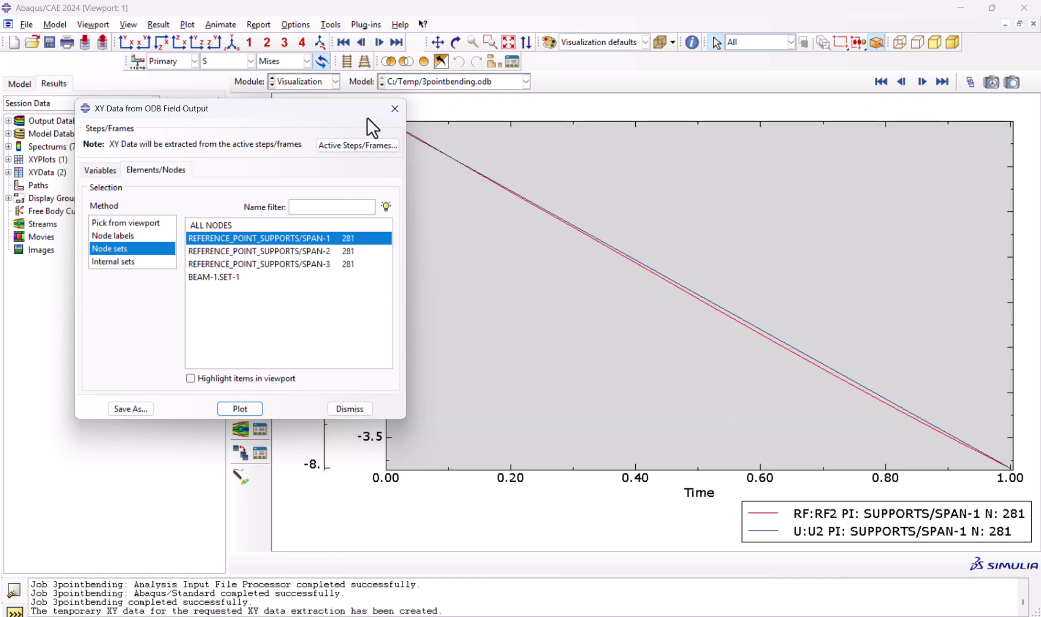
left_click(395, 108)
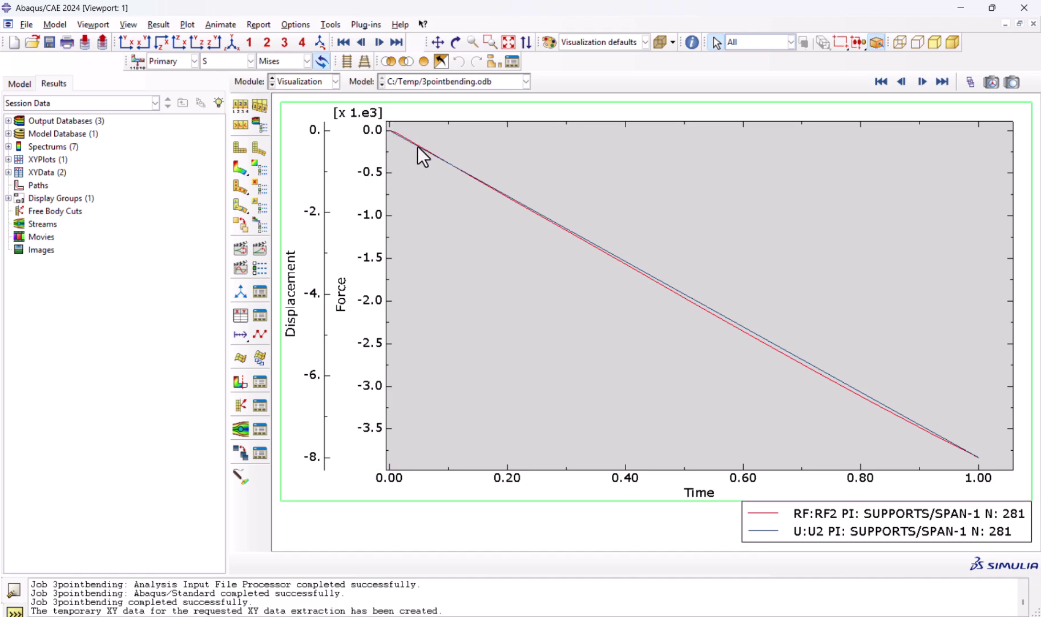
Plot the force–displacement curve using combine() with U2 as x and RF2 as y
left_click(240, 315)
left_click(59, 395)
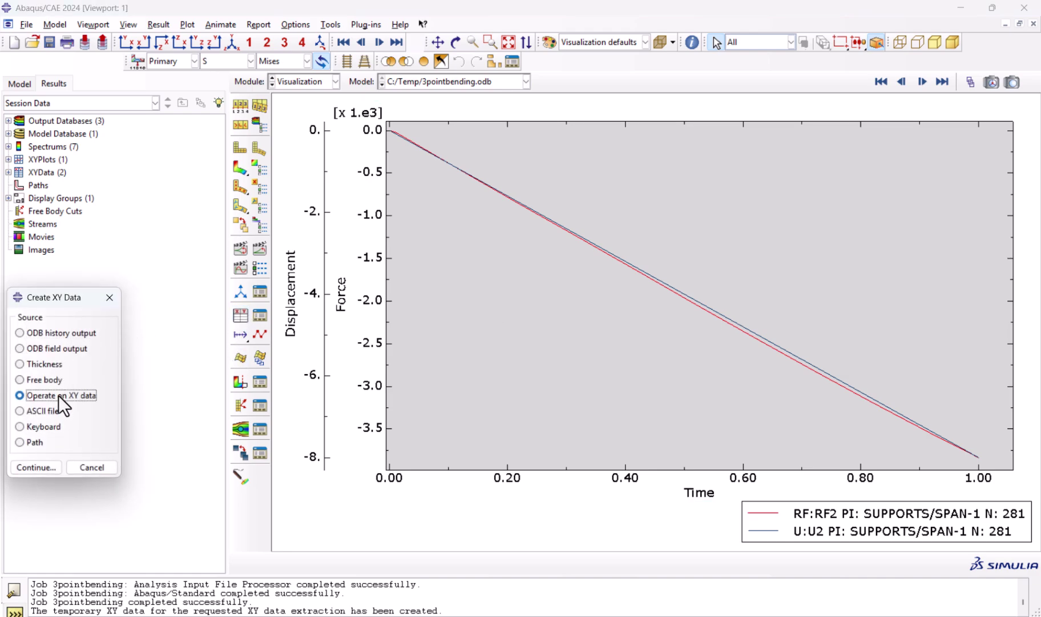
left_click(44, 467)
scroll(341, 431, "down", 3)
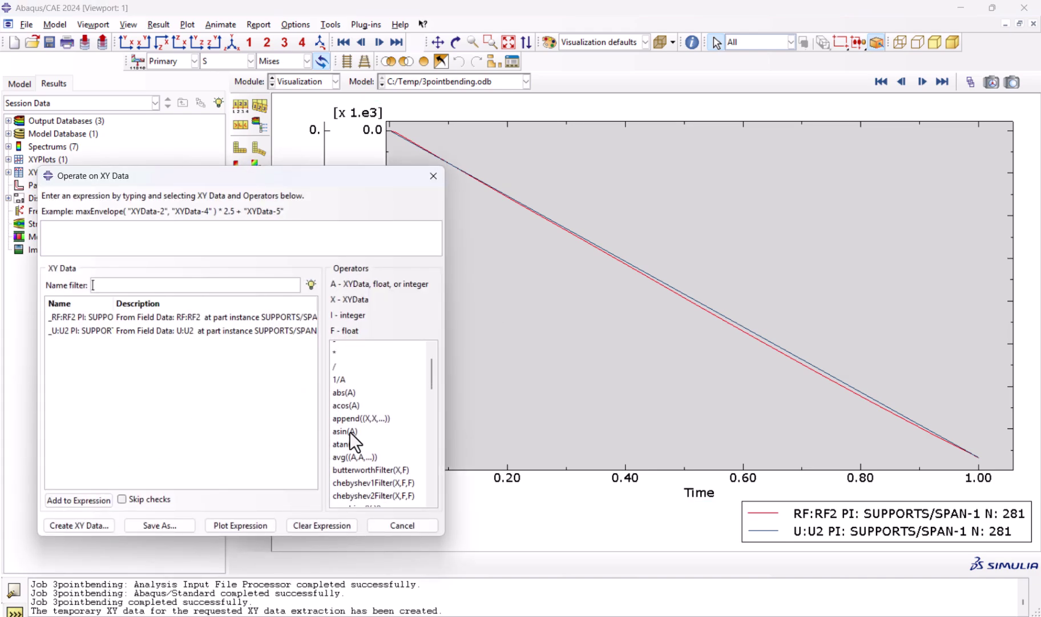
left_click(355, 501)
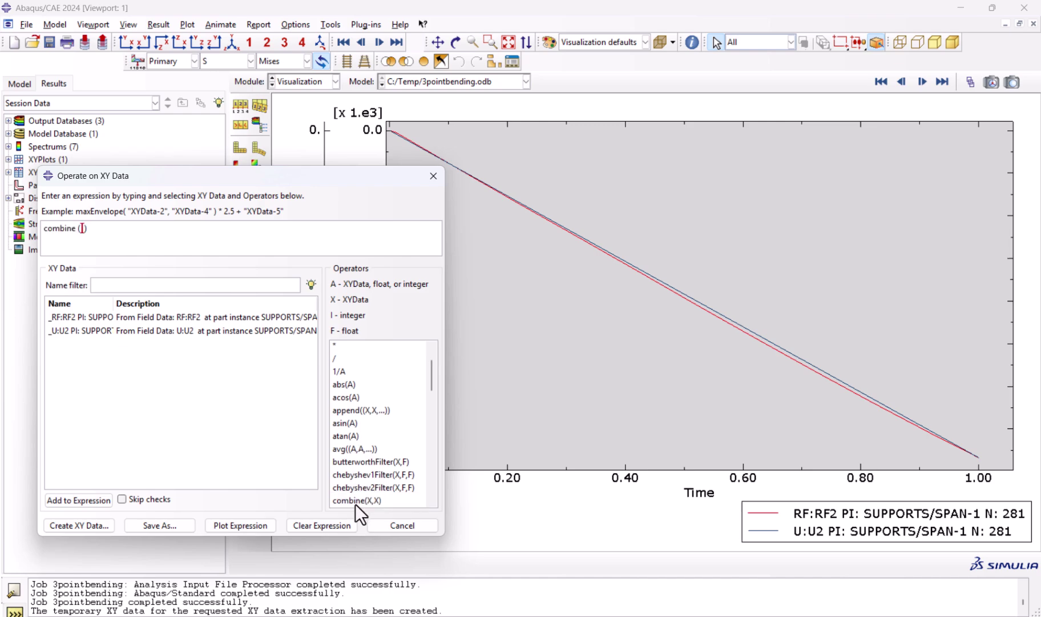
double_click(192, 331)
double_click(195, 316)
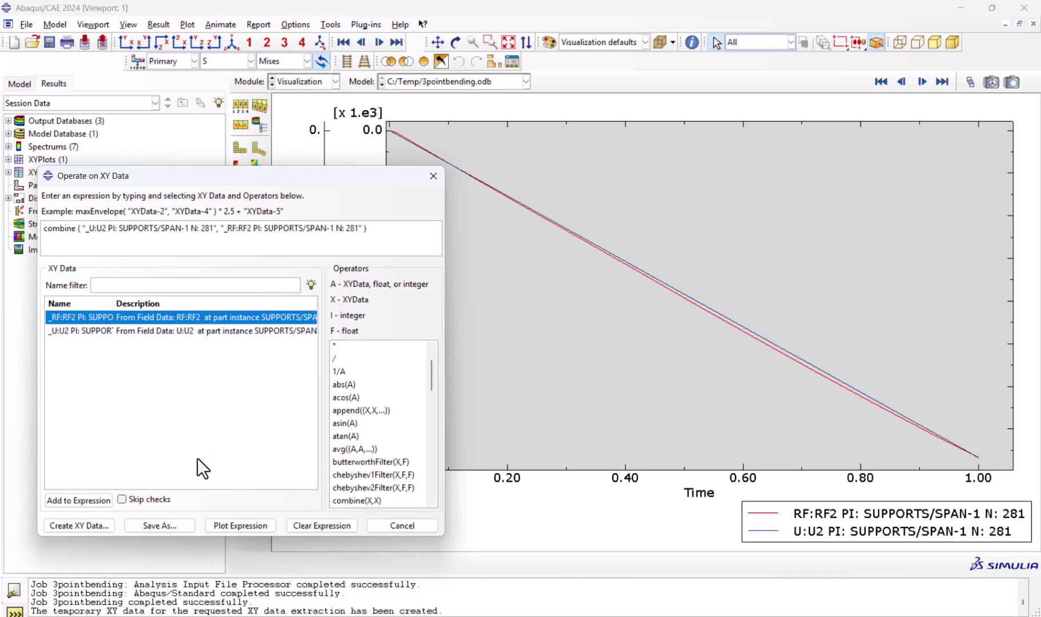
left_click(228, 524)
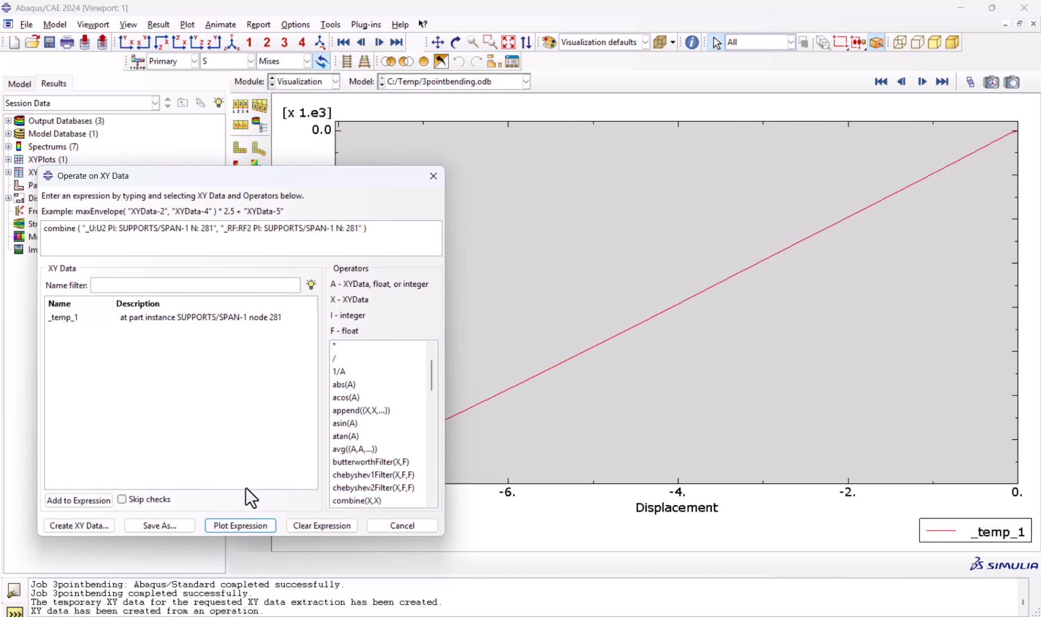
left_click(425, 173)
Return to the von Mises stress contours on the deformed beam
scroll(984, 130, "down", 6)
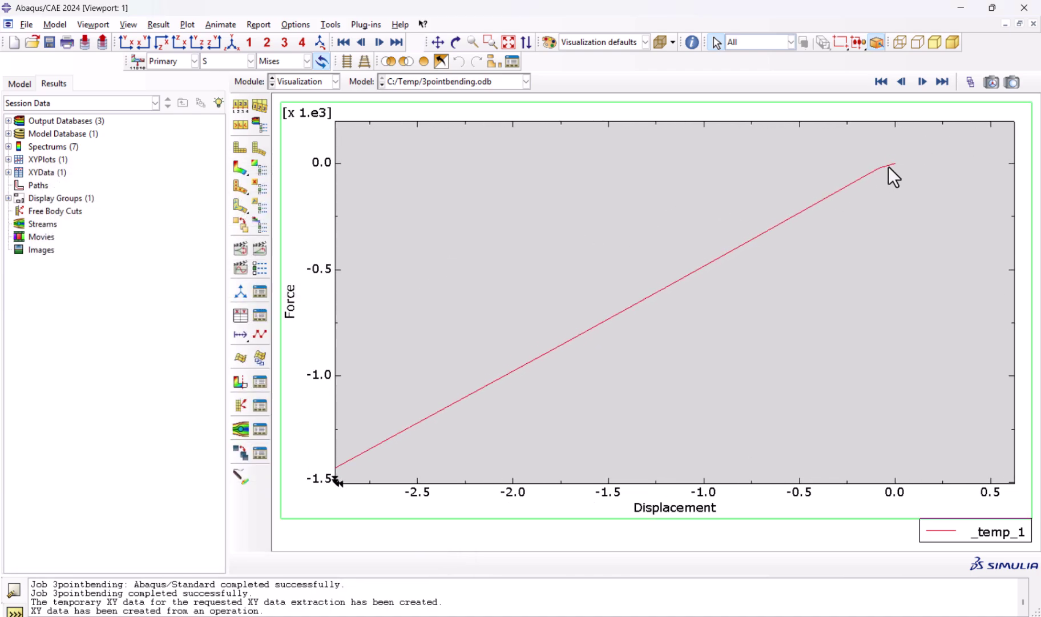
scroll(651, 259, "up", 4)
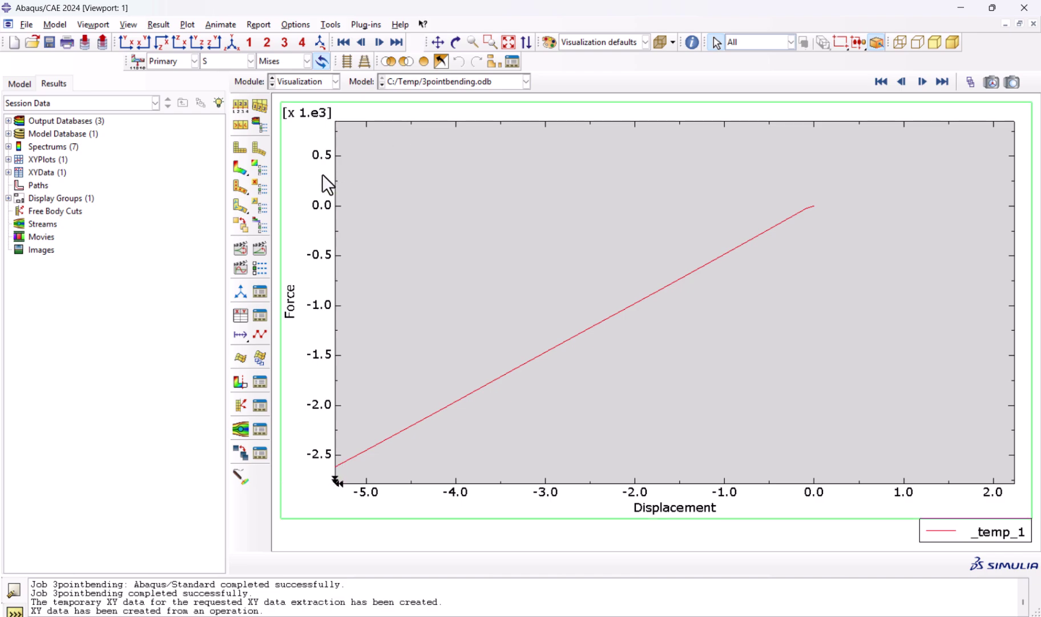
left_click(241, 168)
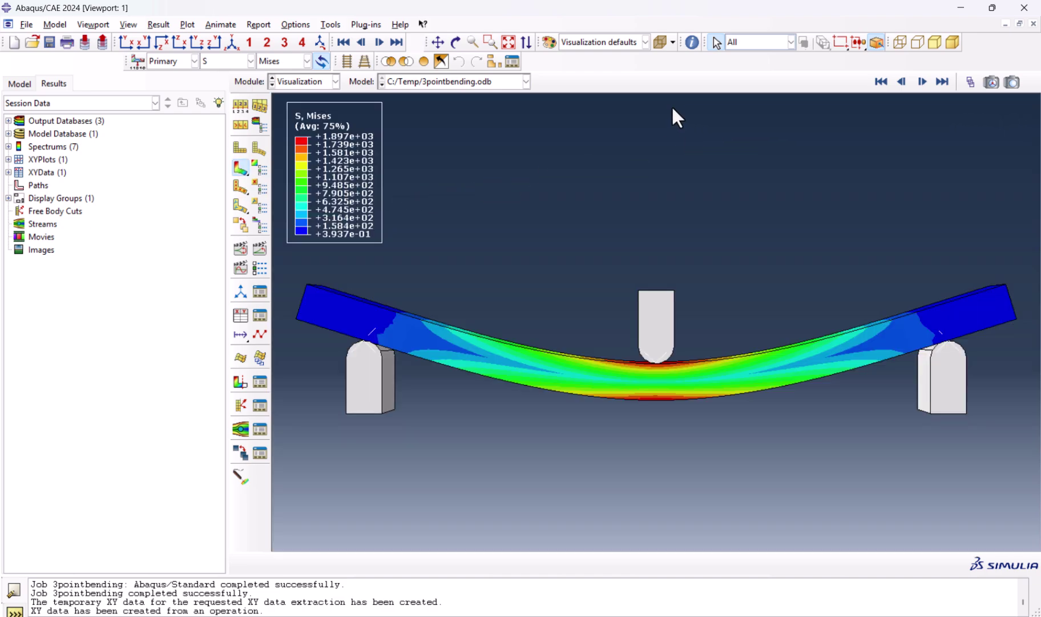
Switch the contour variable from stress S to displacement U magnitude
left_click(307, 61)
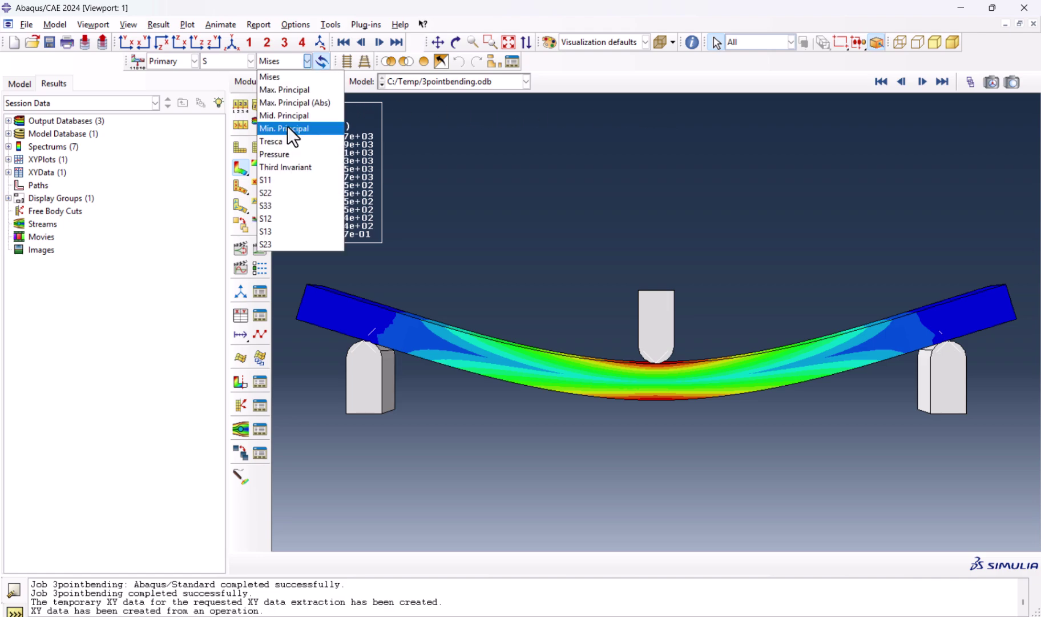
left_click(240, 62)
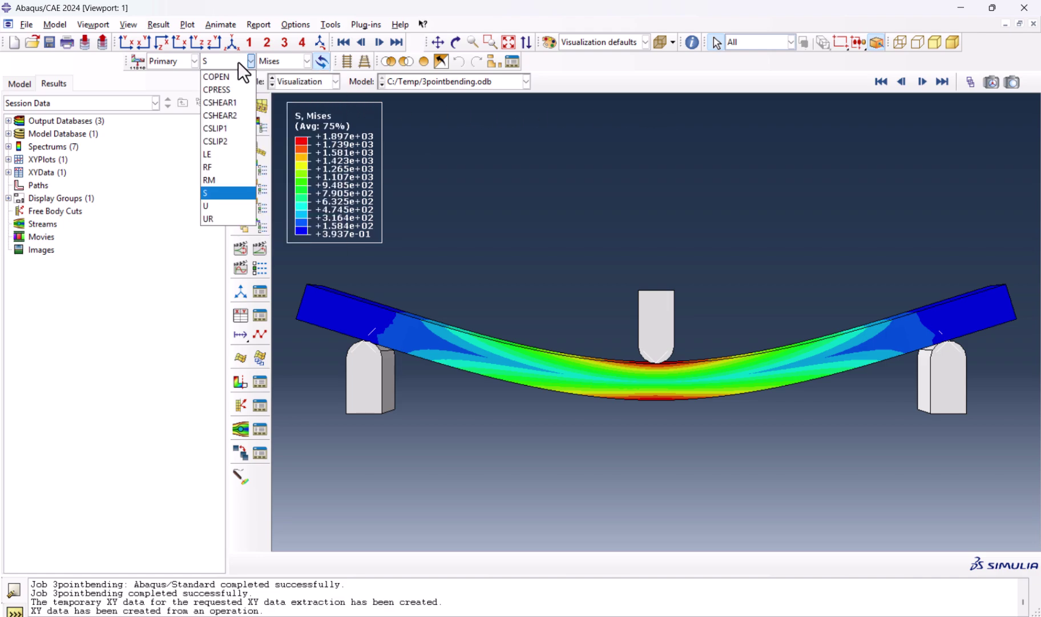
left_click(213, 206)
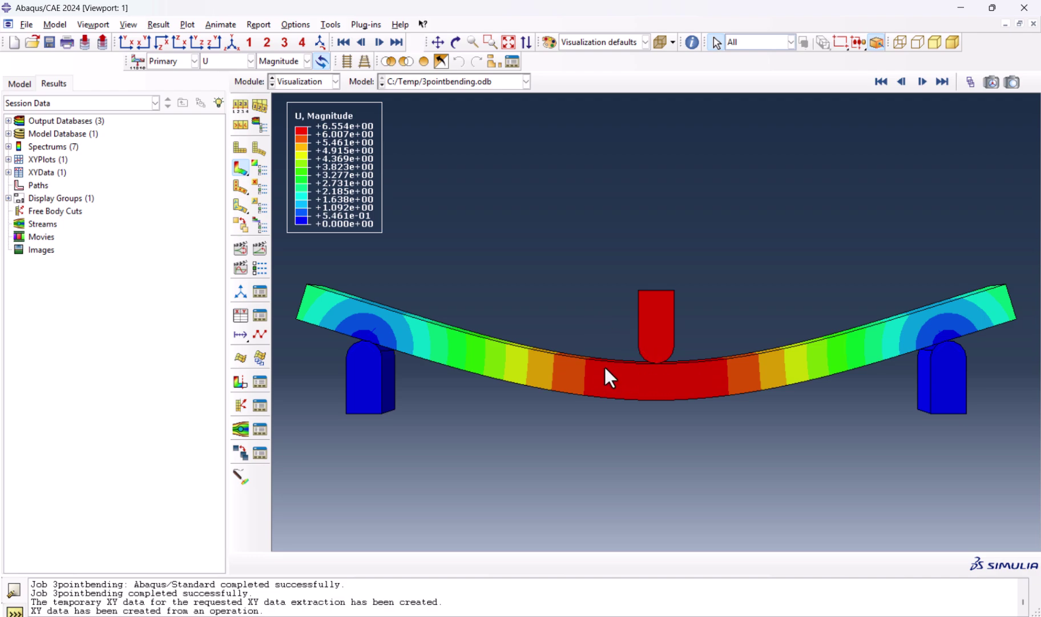